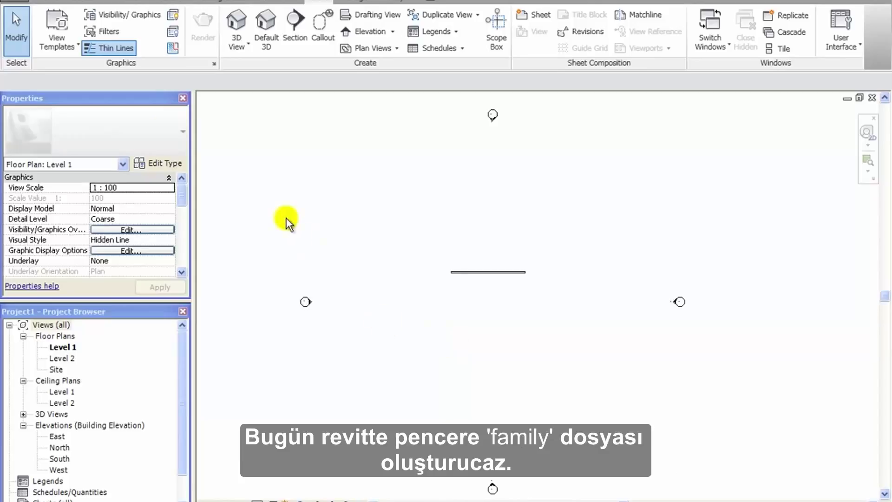
Step: Create a new family from the Metric Window.rft template
left_click(23, 3)
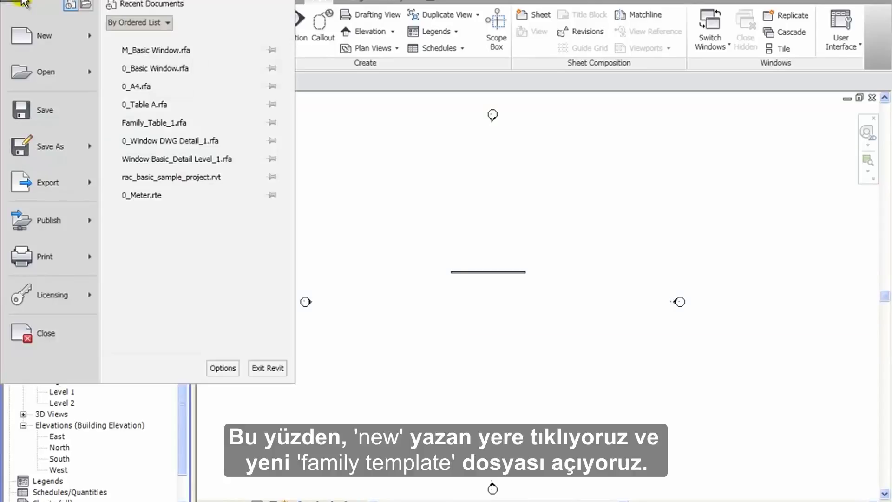
left_click(44, 34)
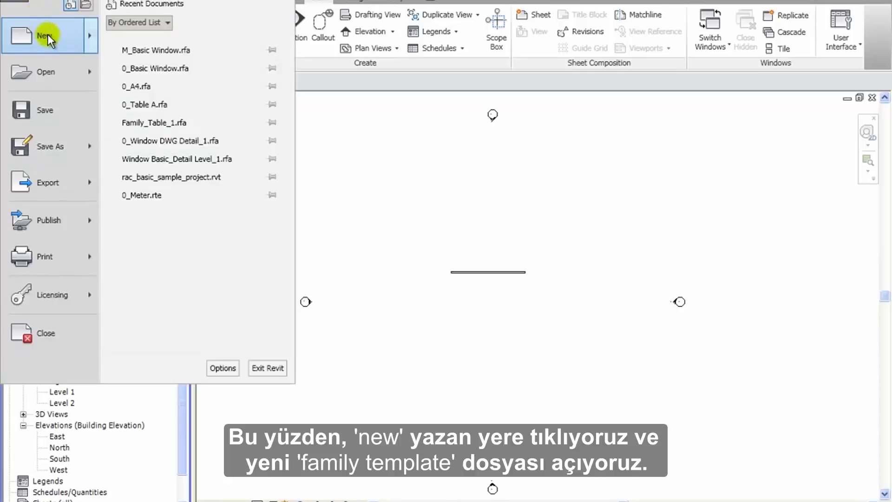
left_click(141, 87)
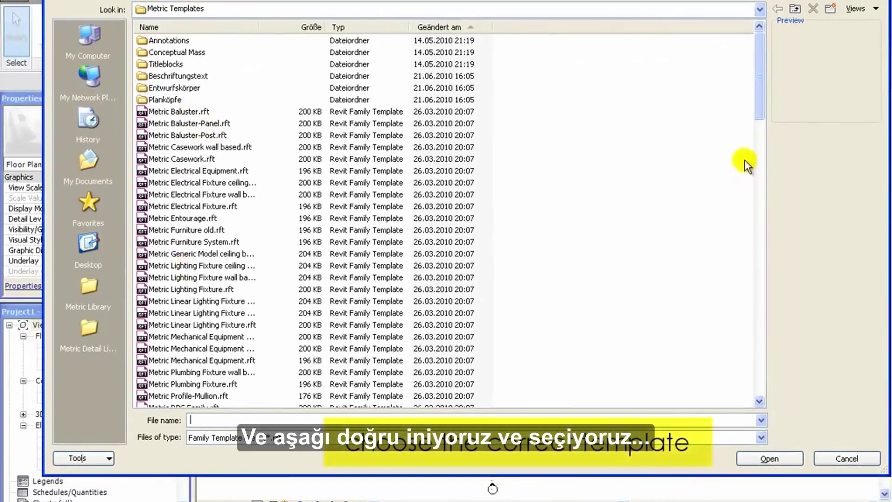
left_click_drag(754, 111, 771, 389)
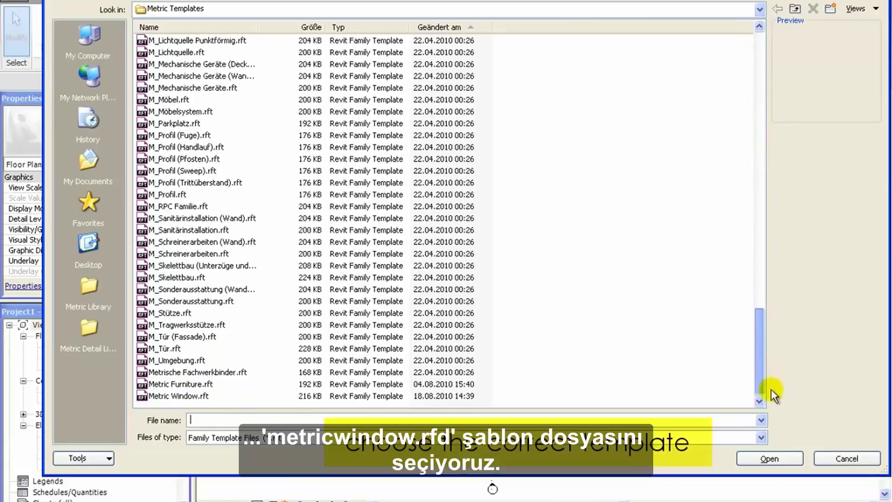
left_click(163, 396)
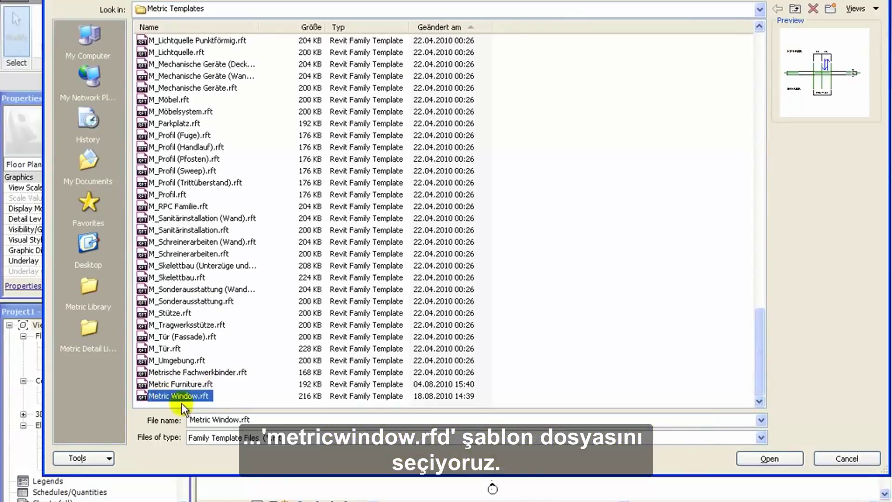
left_click(796, 462)
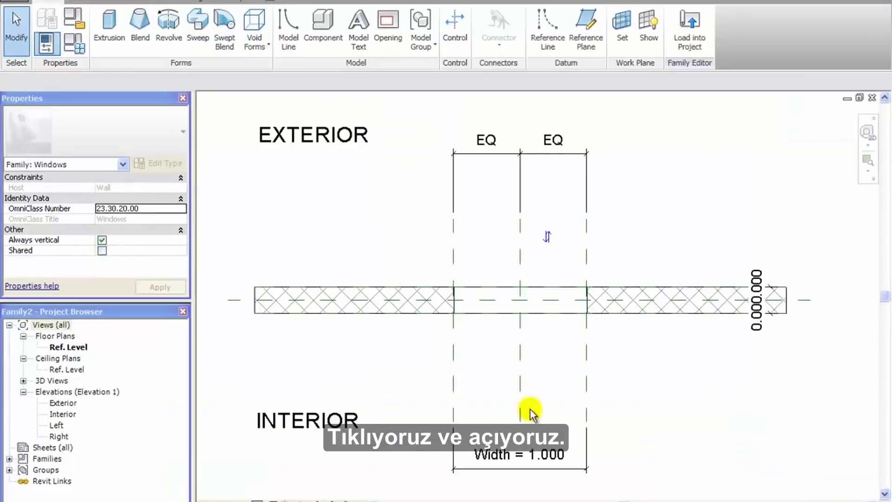
Step: Inspect the template's wall opening in the 3D view and return to the Ref. Level floor plan
scroll(470, 342, "down", 3)
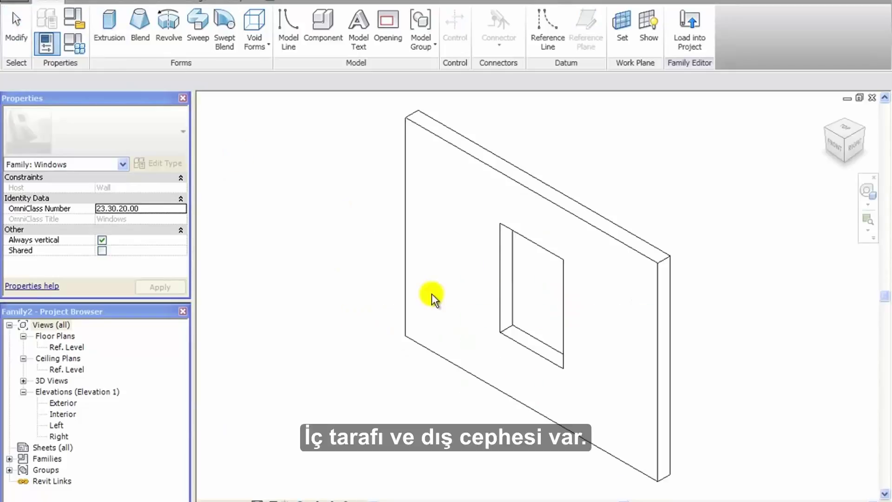
middle_click_drag(431, 293, 542, 261, "shift")
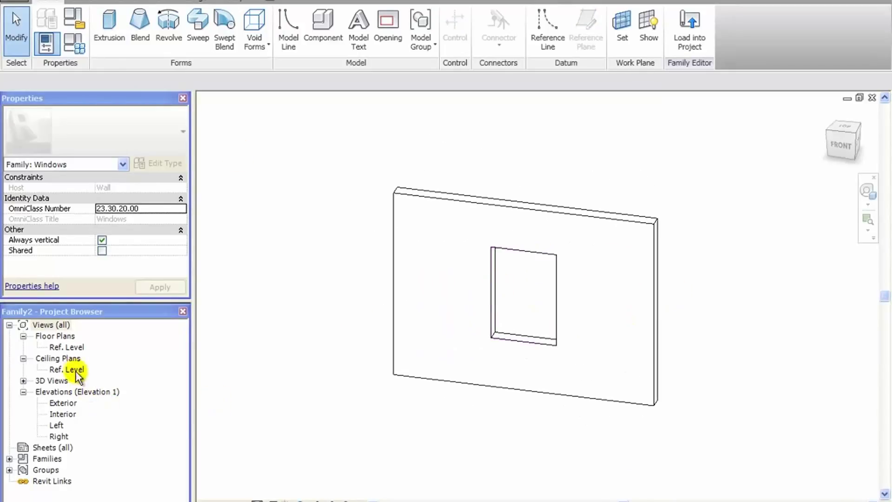
double_click(67, 348)
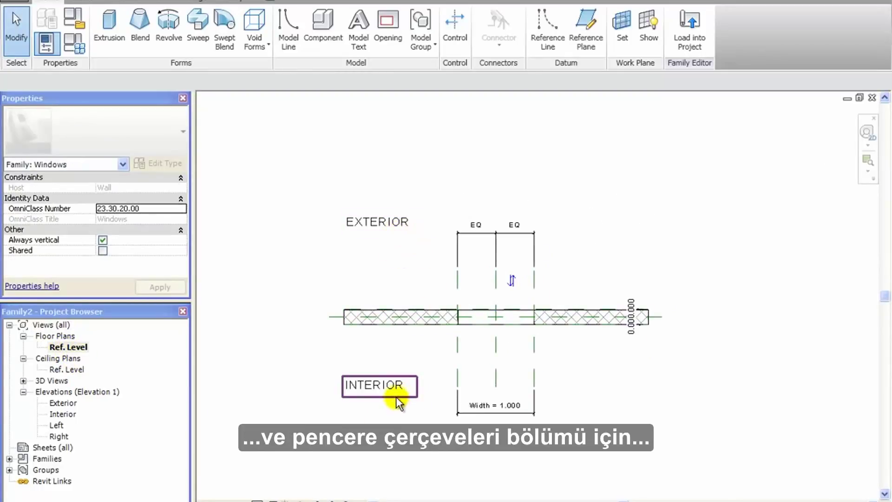
Step: Draw a horizontal reference plane across the full wall length, between the wall and the INTERIOR label
scroll(462, 373, "up", 2)
middle_click_drag(437, 345, 443, 317)
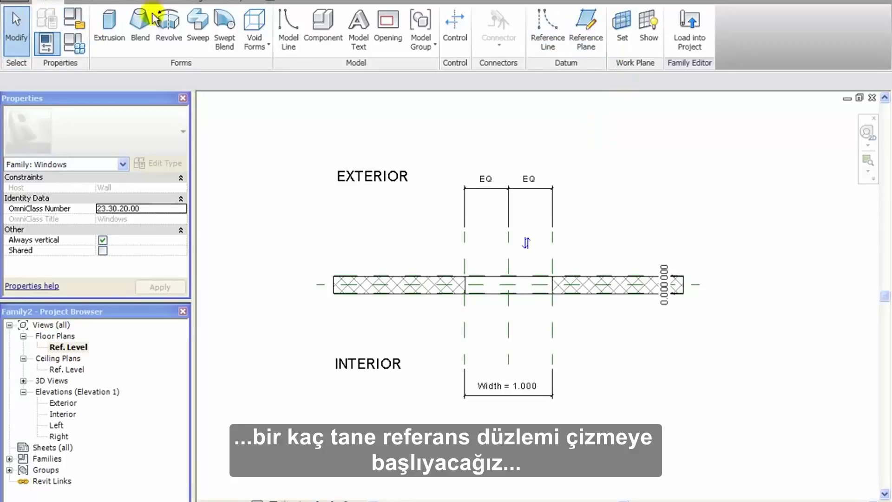
left_click(589, 33)
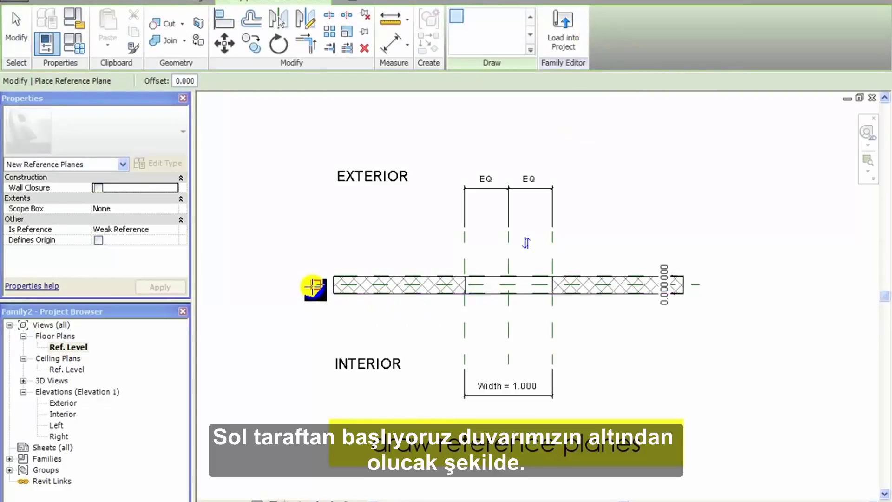
left_click(319, 337)
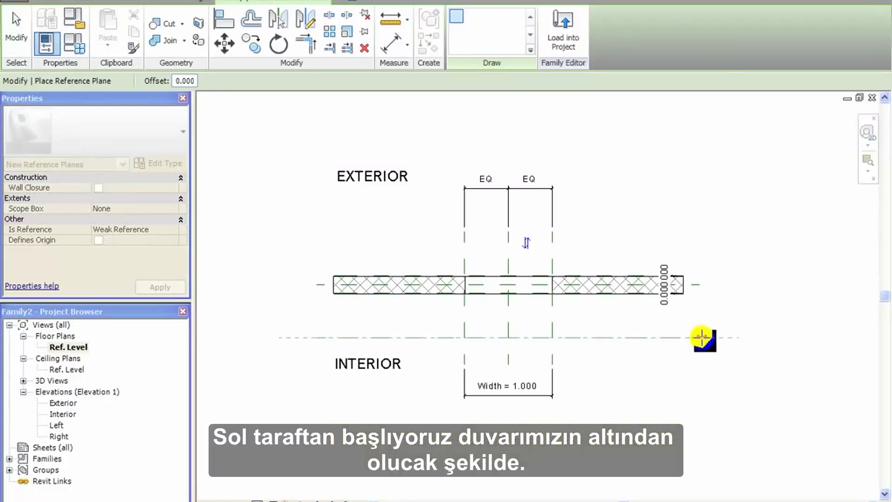
left_click(702, 335)
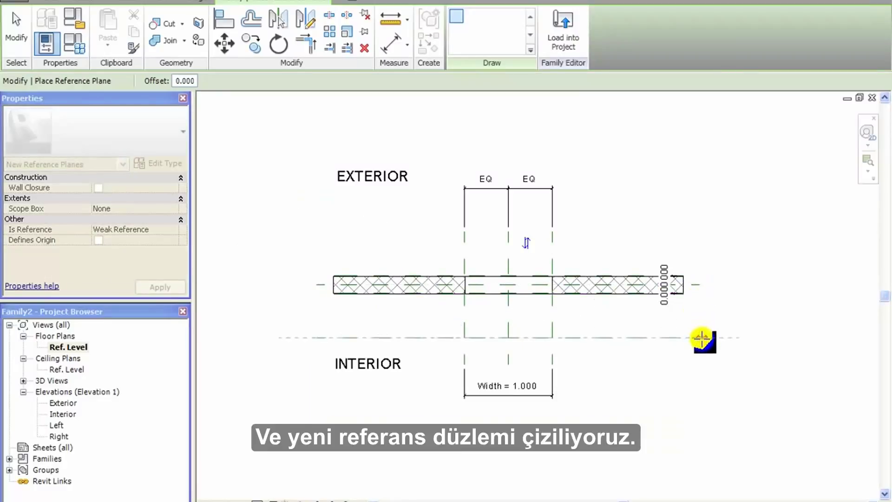
key("Escape")
key("Escape")
Step: Add three horizontal reference planes on the interior side of the drawn plane by picking lines, each offset 0.030 from the previous one
scroll(358, 362, "up", 2)
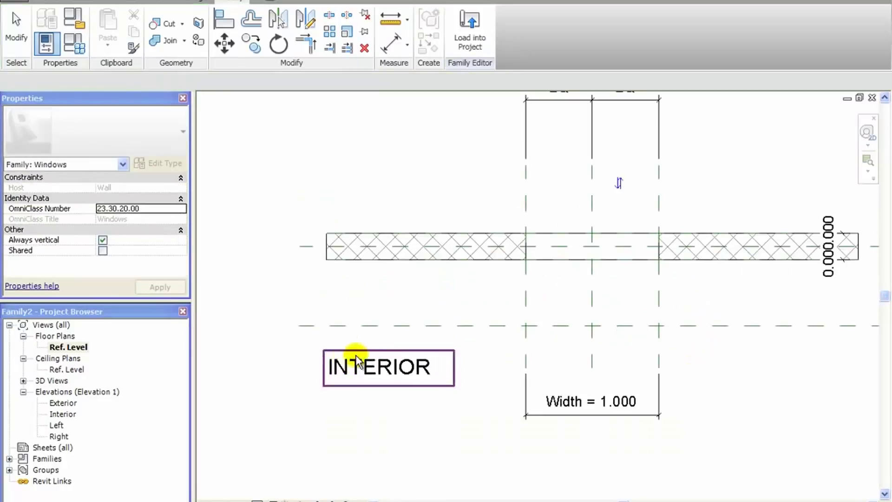
scroll(390, 330, "down", 1)
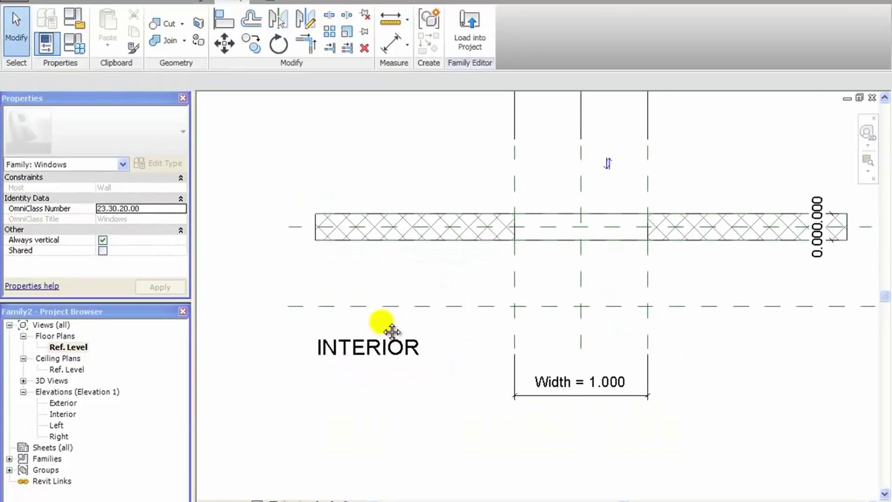
left_click(48, 2)
left_click(594, 37)
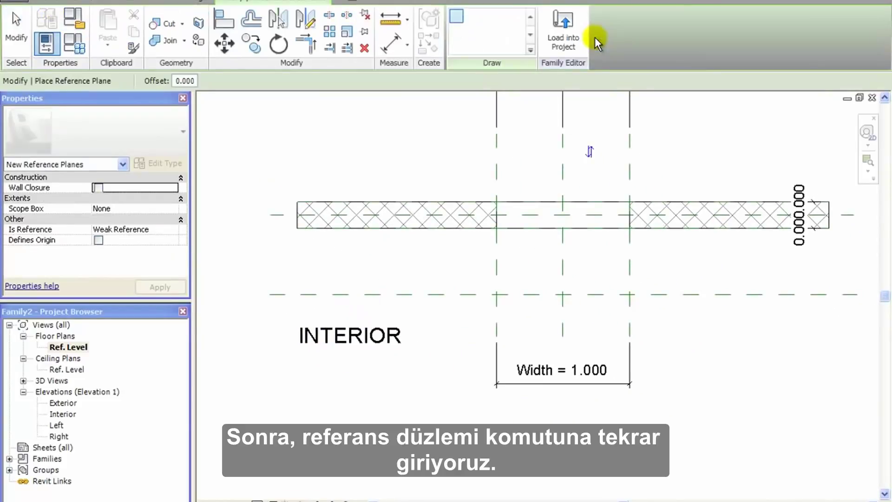
left_click(475, 17)
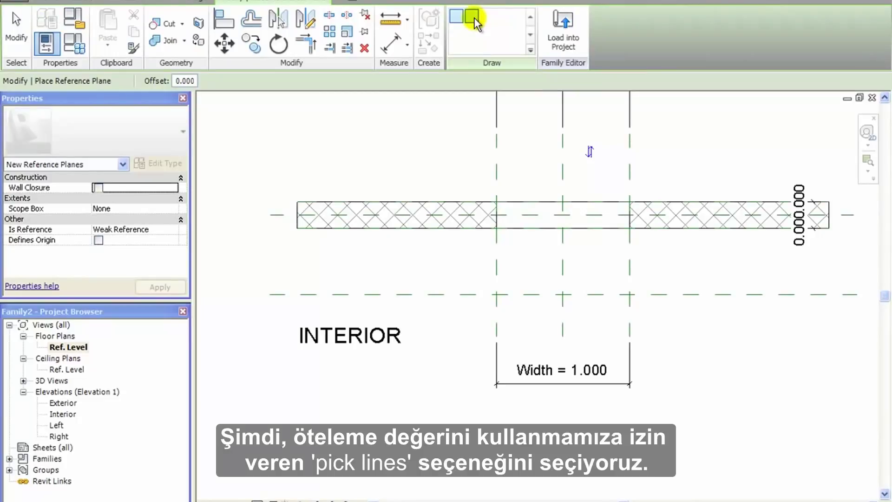
left_click(475, 18)
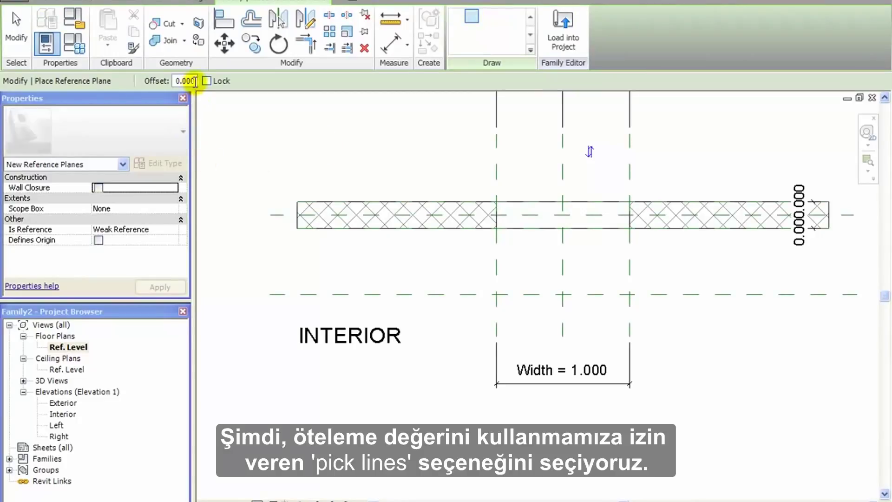
left_click_drag(195, 82, 166, 82)
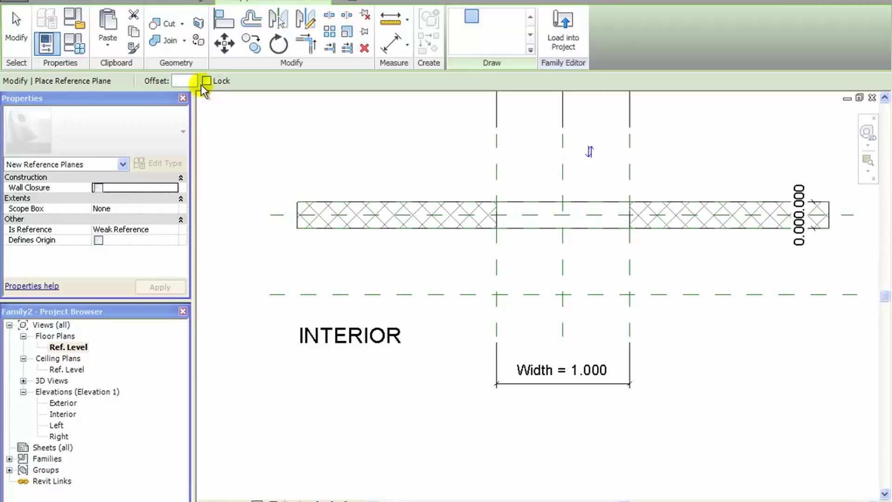
type(".0")
scroll(436, 299, "up", 3)
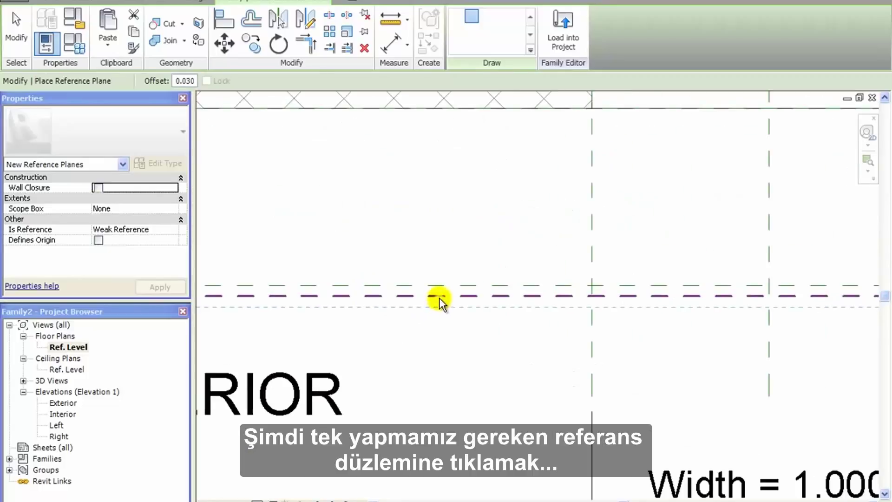
Step: Add three vertical reference planes inside the opening, successively offset 0.030 from the opening's left edge plane
scroll(432, 392, "down", 4)
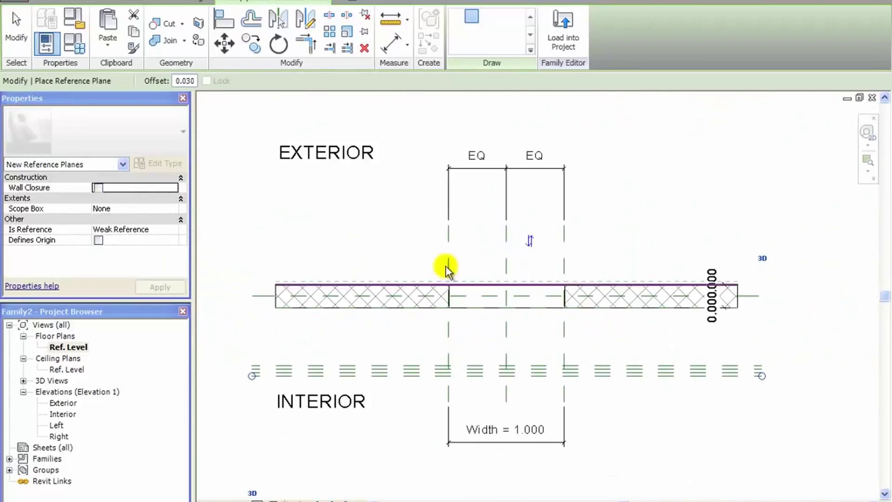
scroll(450, 366, "up", 3)
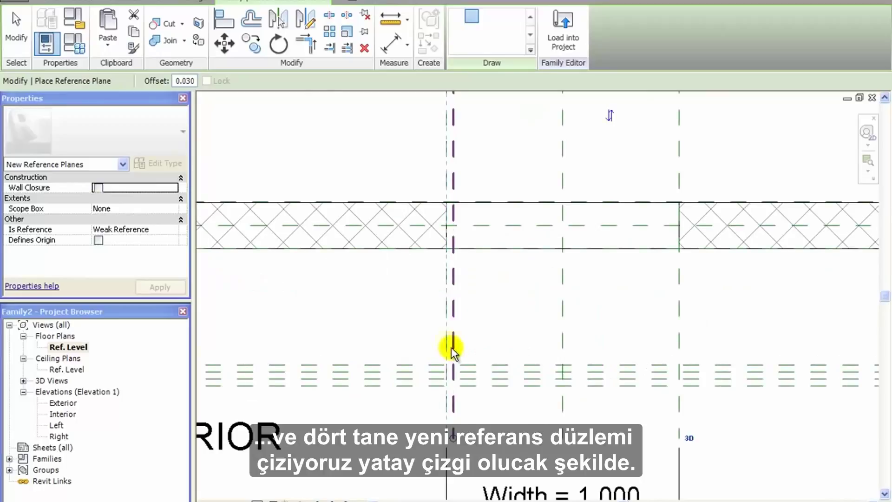
left_click(457, 341)
left_click(465, 347)
left_click(464, 344)
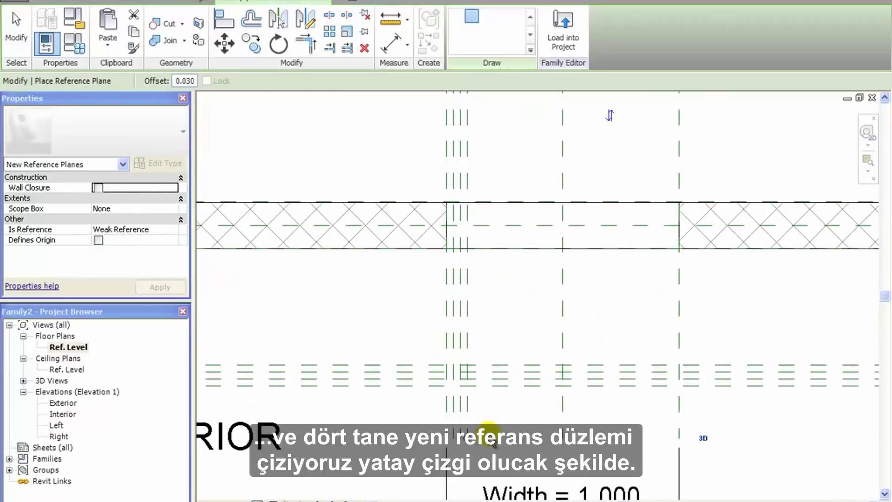
Step: Draw a closed stepped frame profile in symbolic lines with 0.060 and 0.030 sides, snapping to the intersections of the closely spaced reference planes
scroll(457, 367, "down", 3)
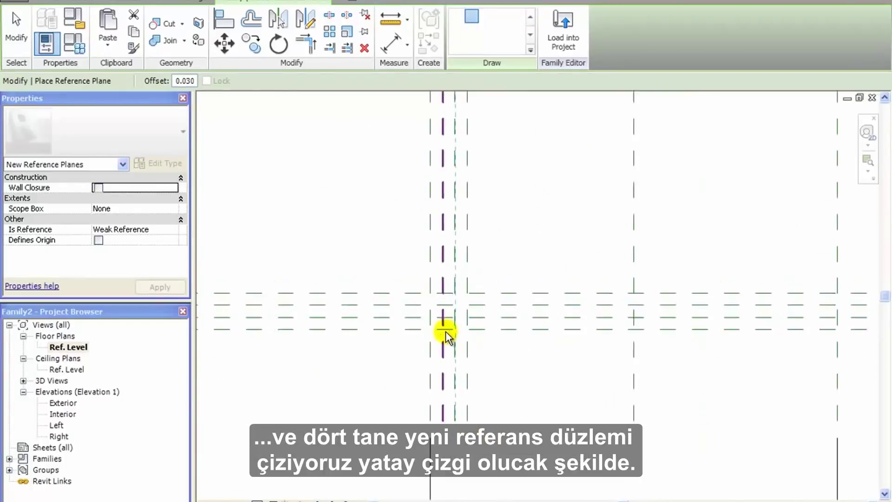
scroll(434, 357, "down", 2)
scroll(439, 339, "up", 6)
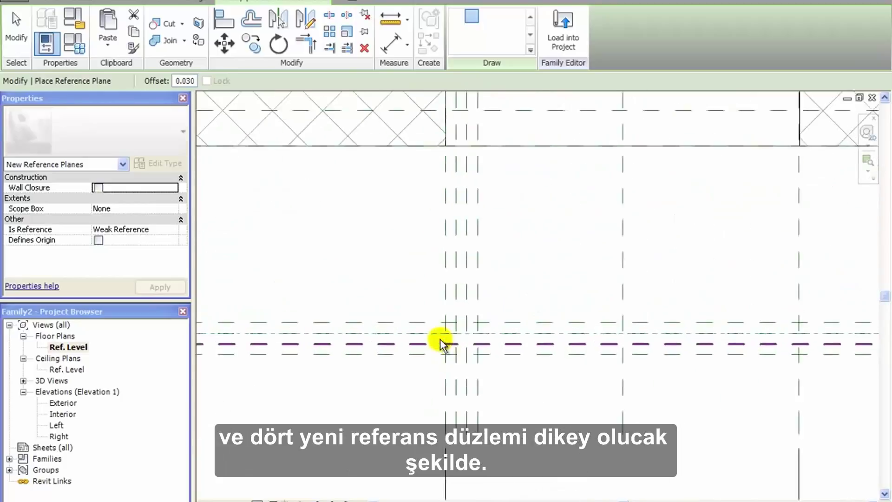
middle_click_drag(454, 354, 456, 355)
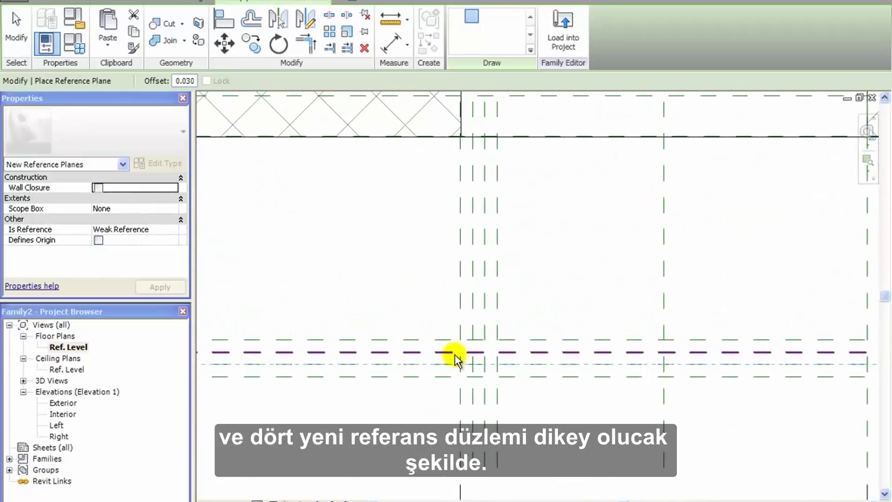
left_click(122, 2)
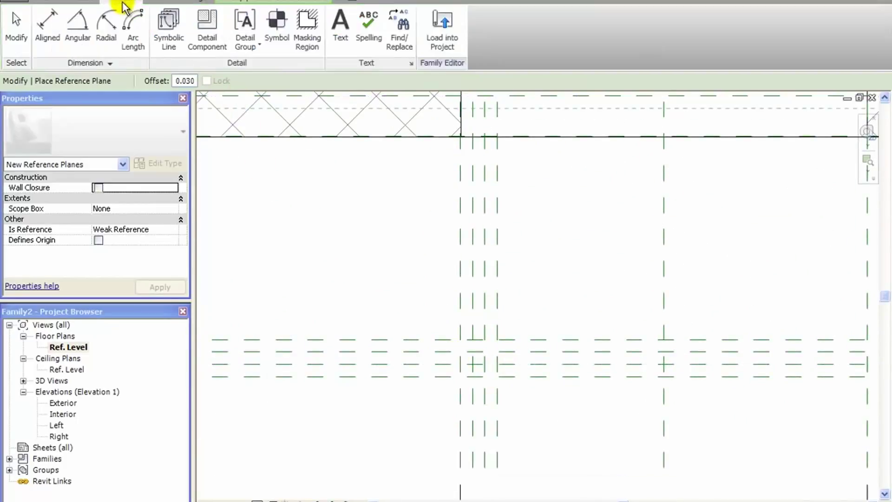
left_click(166, 43)
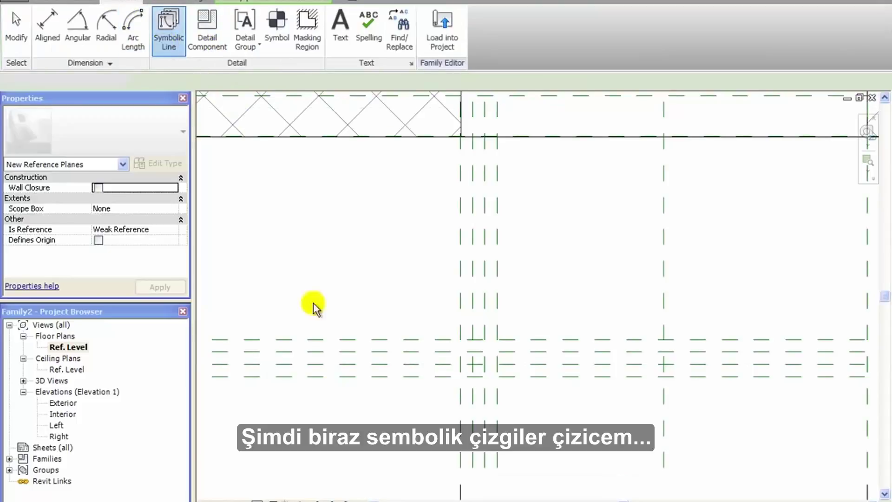
scroll(478, 370, "up", 4)
middle_click_drag(478, 370, 432, 322)
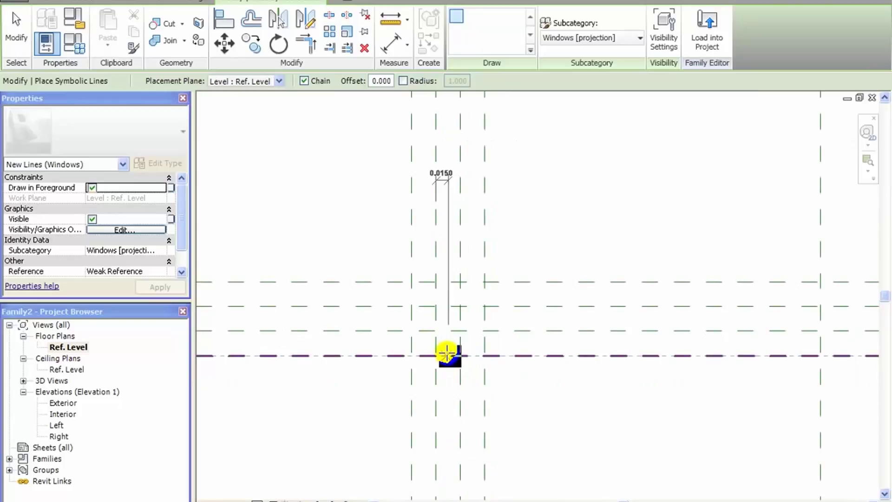
left_click(418, 281)
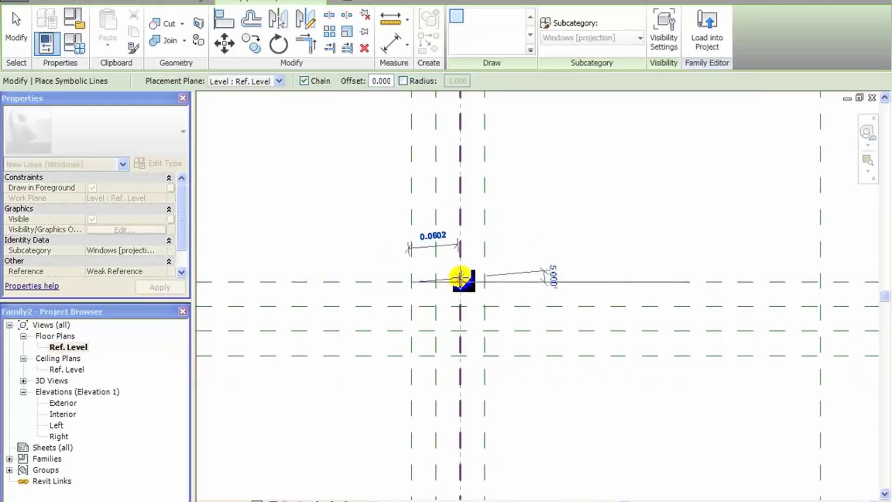
left_click(461, 281)
left_click(468, 307)
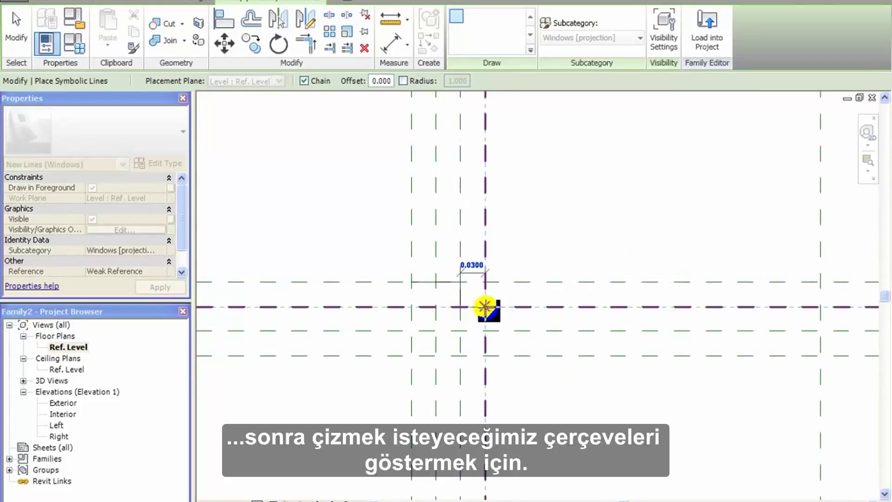
left_click(487, 307)
left_click(486, 355)
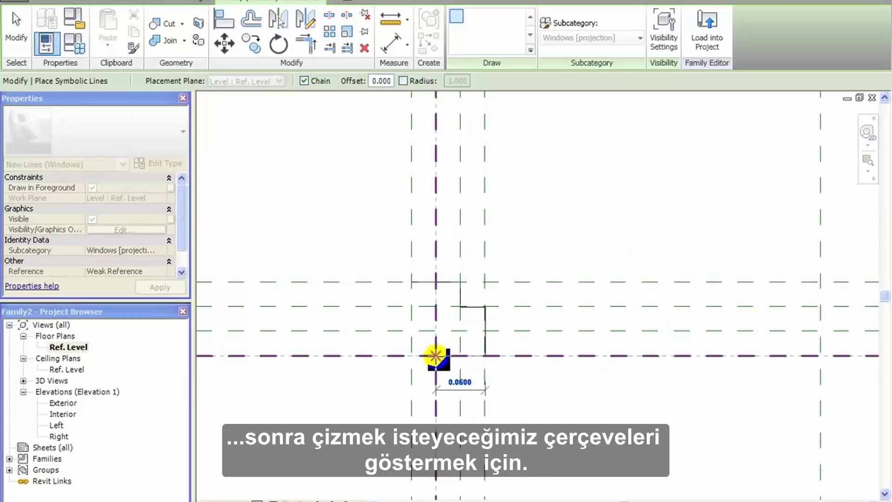
left_click(436, 356)
left_click(436, 332)
left_click(411, 331)
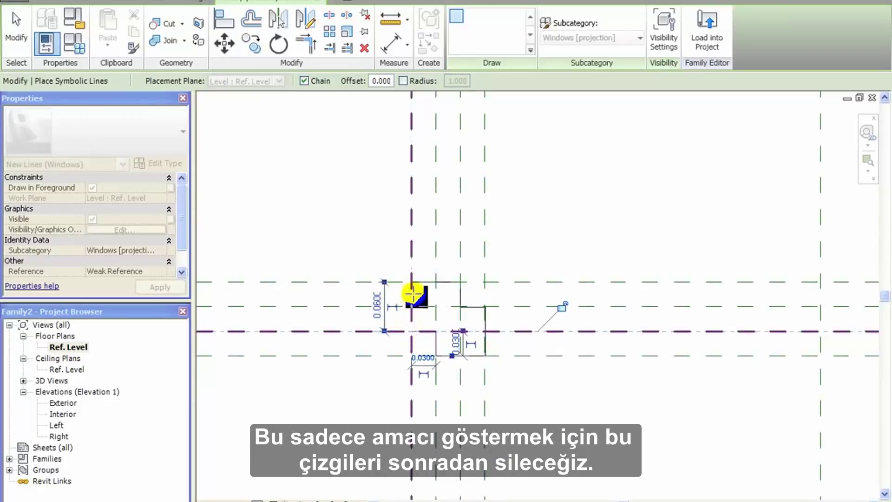
left_click(412, 282)
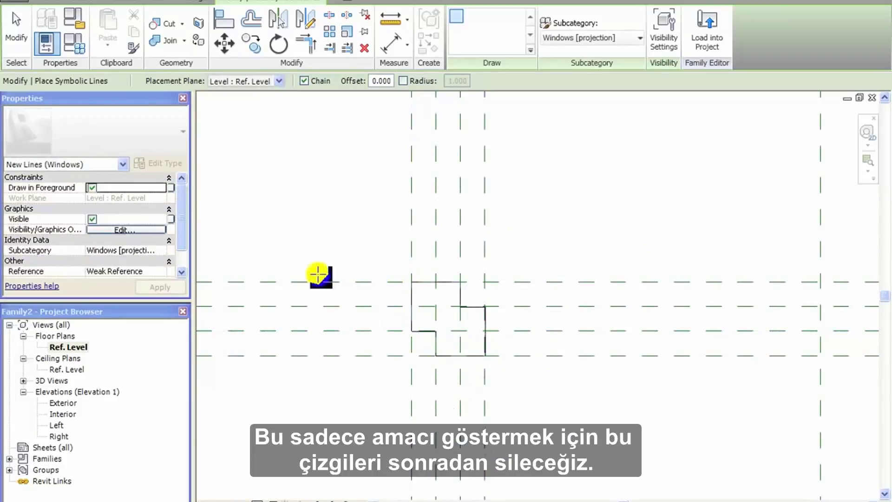
Step: Turn off the thin lines display so the frame profile shows its real line weight
key("t")
key("l")
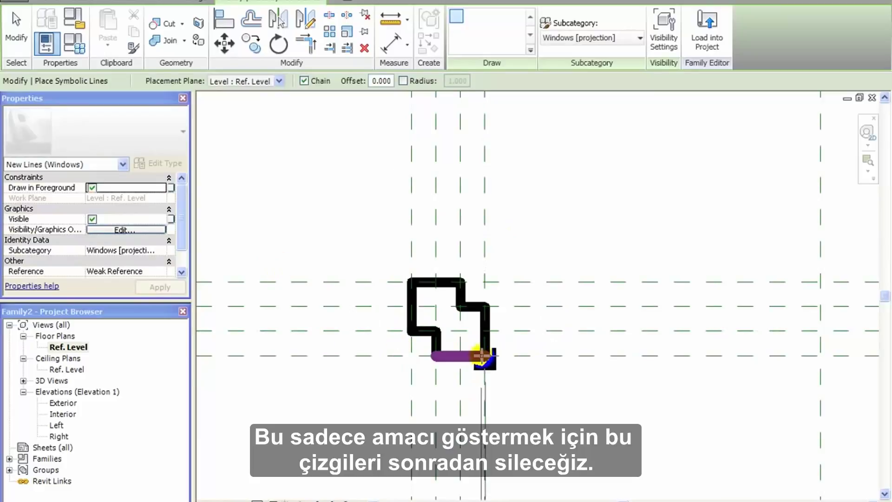
Step: Set the view scale to 1:10 to thin the displayed frame profile lines, and end the symbolic line command
scroll(465, 354, "down", 2)
scroll(463, 353, "up", 2)
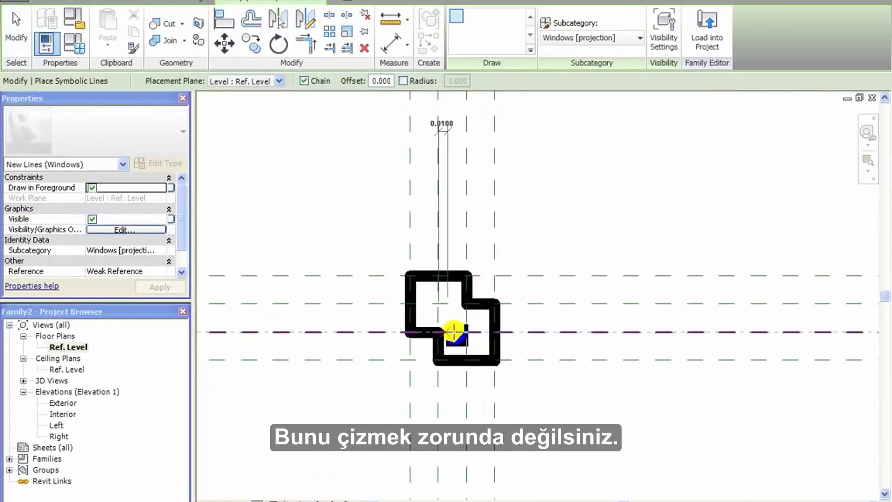
left_click(251, 498)
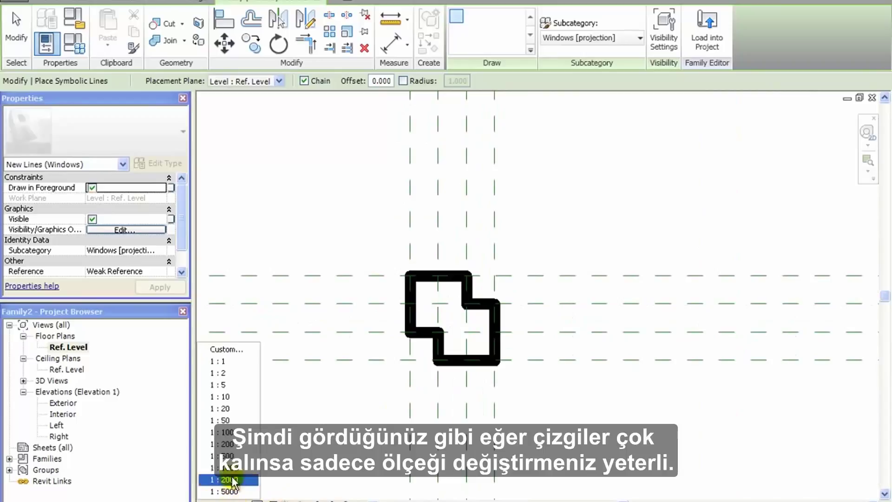
left_click(223, 397)
scroll(465, 372, "up", 5)
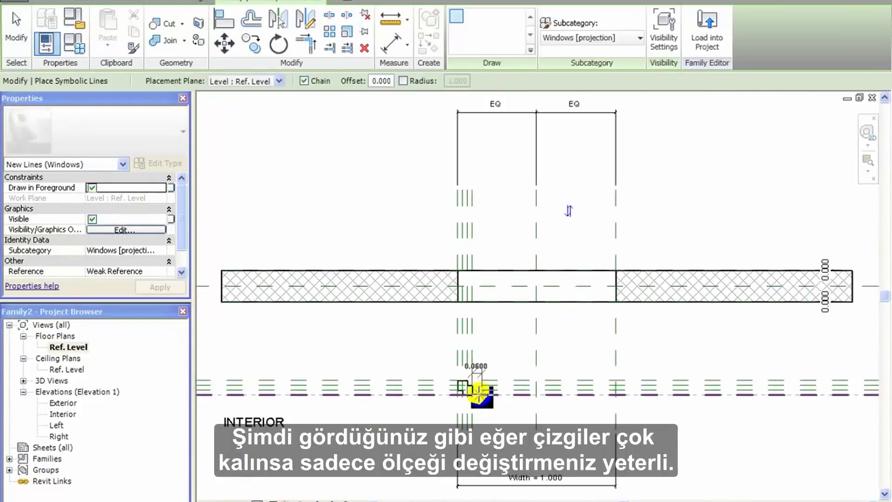
middle_click_drag(540, 358, 543, 356)
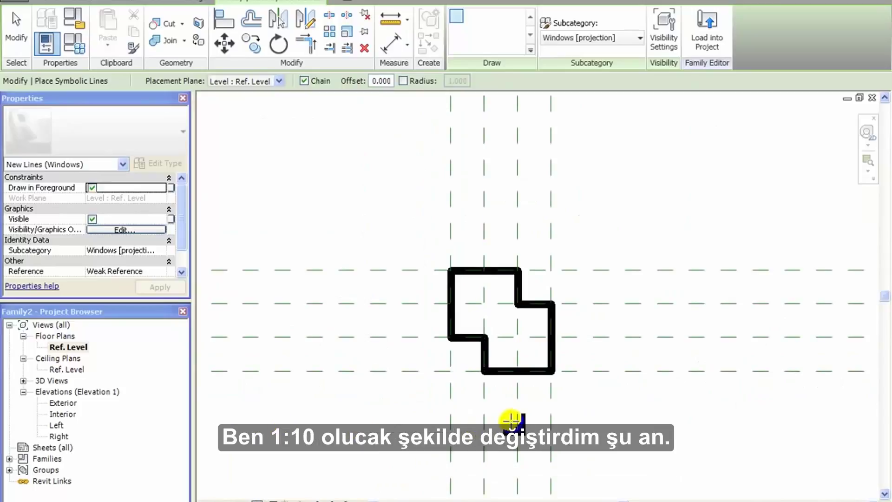
key("Escape")
key("Escape")
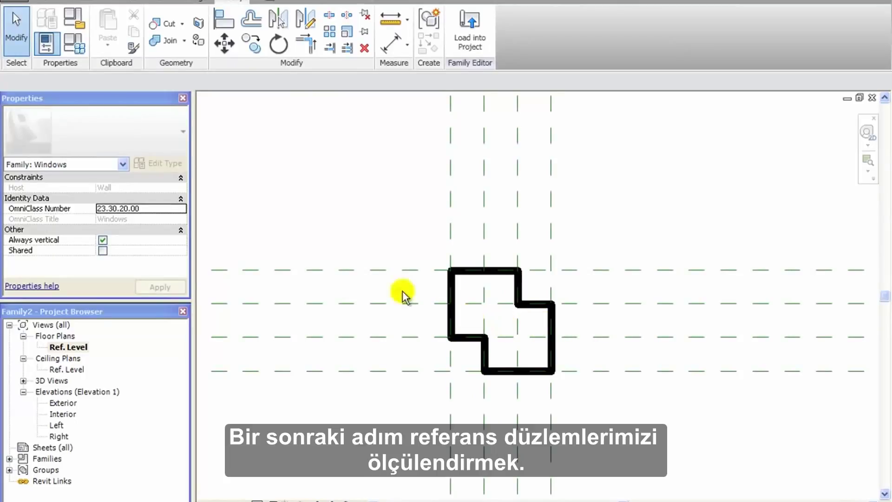
Step: Add aligned dimensions between the first and third vertical planes above the profile, and between the first and third horizontal planes left of it
left_click(124, 3)
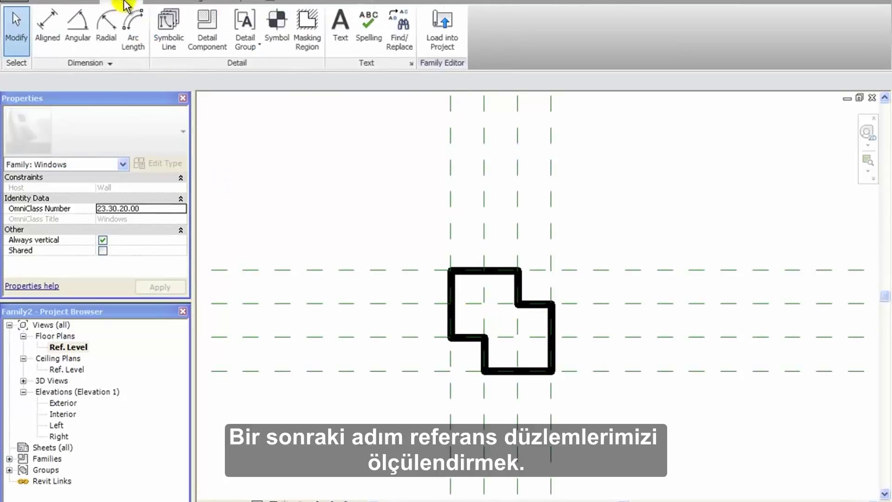
left_click(47, 26)
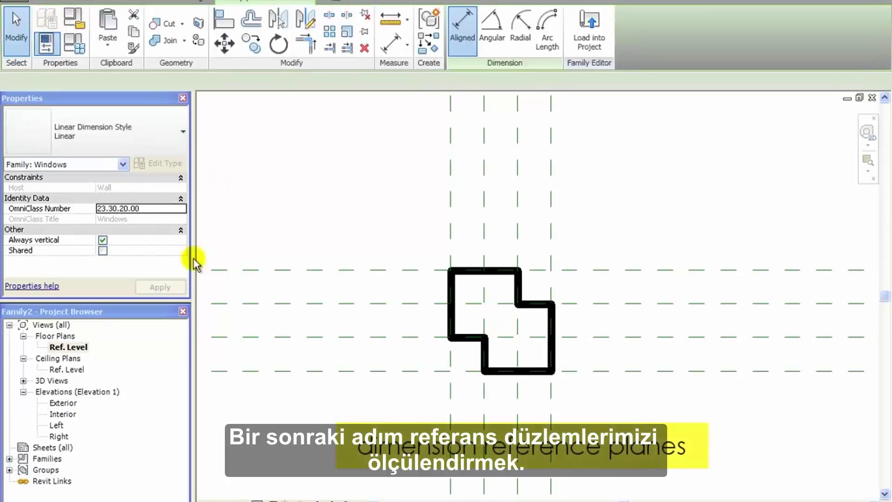
left_click(450, 171)
left_click(517, 193)
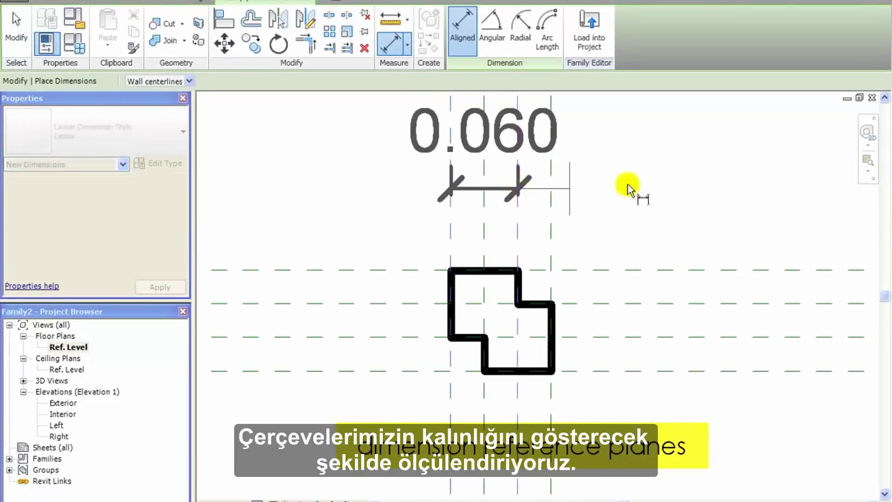
left_click(631, 179)
left_click(357, 338)
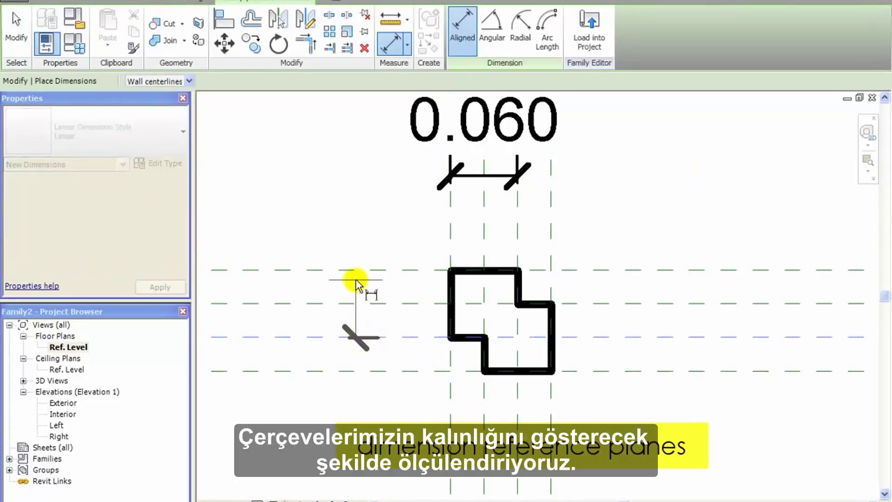
left_click(347, 270)
left_click(300, 191)
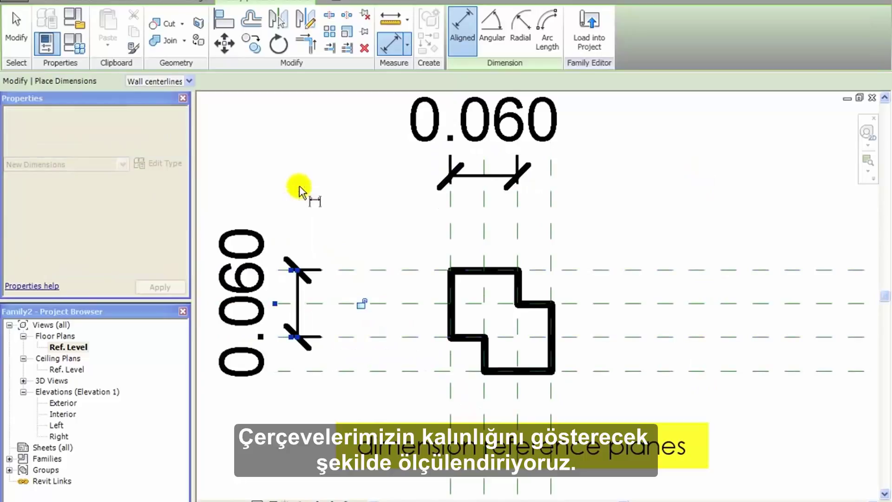
Step: Add aligned dimensions between the second and fourth horizontal planes right of the profile, and between the second and fourth vertical planes below it
left_click(710, 304)
left_click(711, 371)
left_click(758, 409)
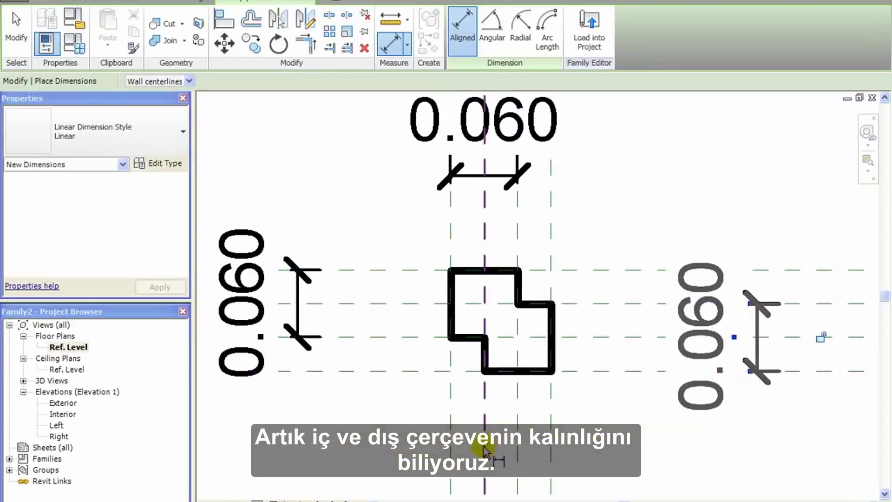
left_click(484, 450)
left_click(550, 459)
scroll(737, 478, "down", 2)
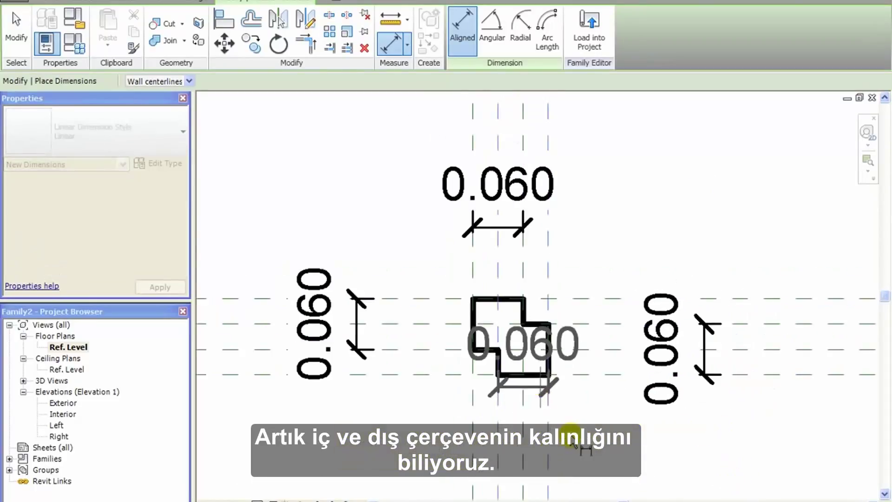
left_click(678, 463)
key("Escape")
key("Escape")
Step: Set the view scale to 1:5 to make the dimension text smaller
scroll(418, 379, "down", 2)
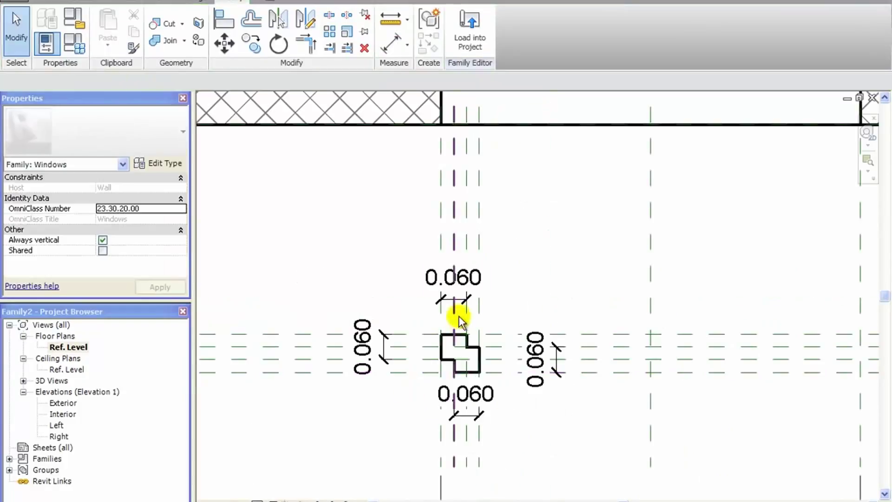
left_click(237, 495)
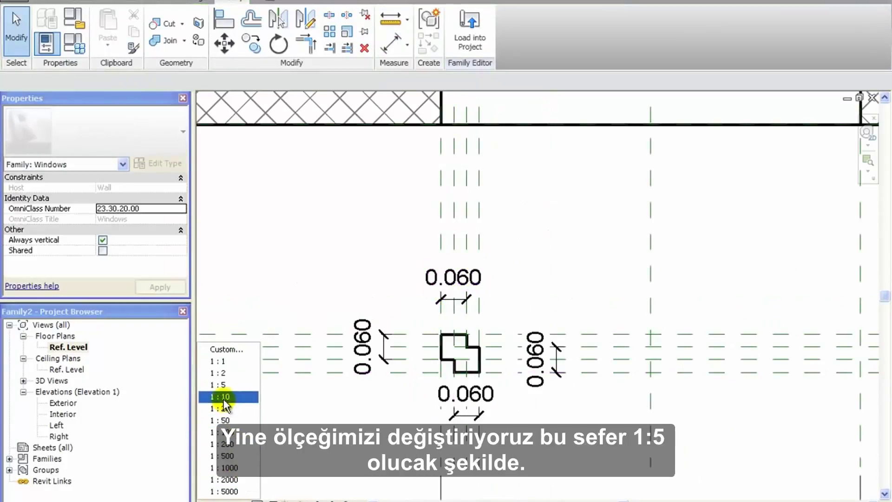
left_click(219, 389)
scroll(488, 357, "down", 5)
scroll(465, 407, "up", 5)
scroll(464, 406, "up", 5)
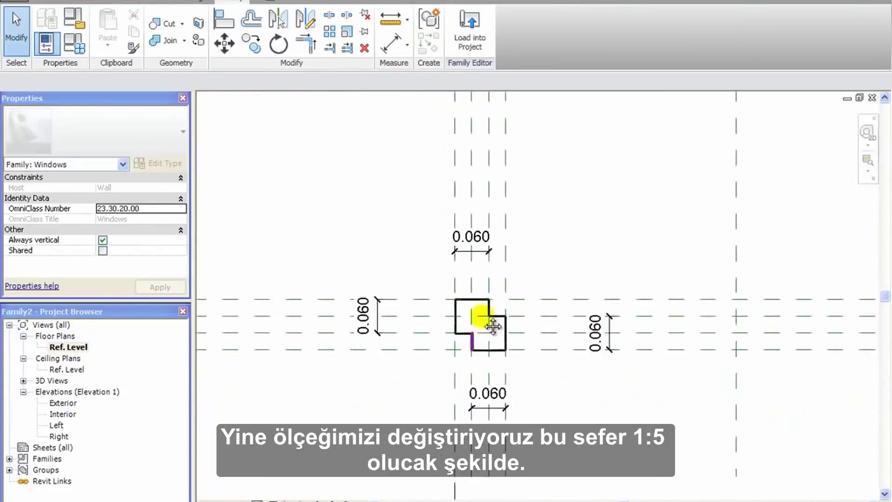
Step: Label the dimension left of the profile with a new family type parameter named "frame width", grouped under Dimensions
scroll(478, 308, "up", 2)
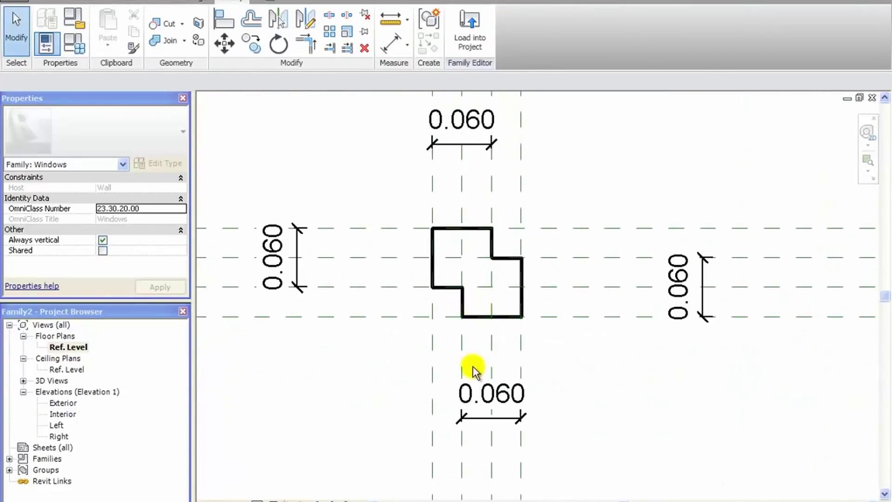
scroll(463, 344, "down", 1)
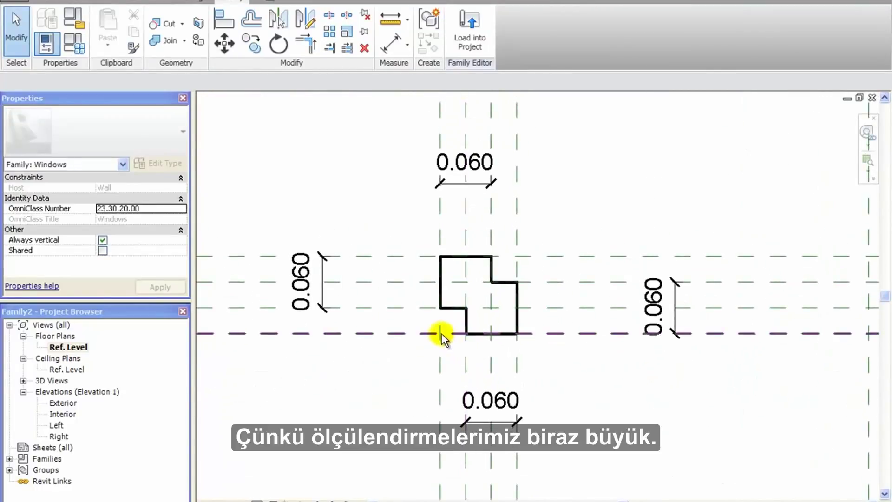
left_click(301, 275)
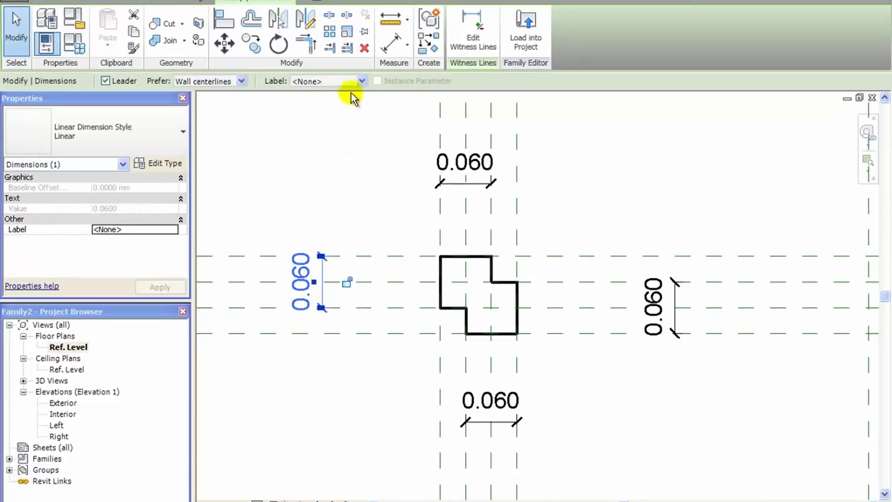
left_click(362, 81)
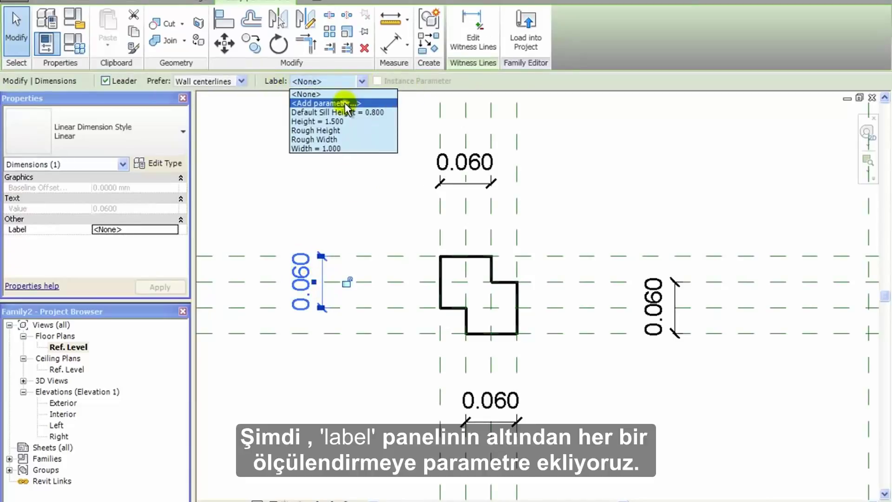
left_click(345, 103)
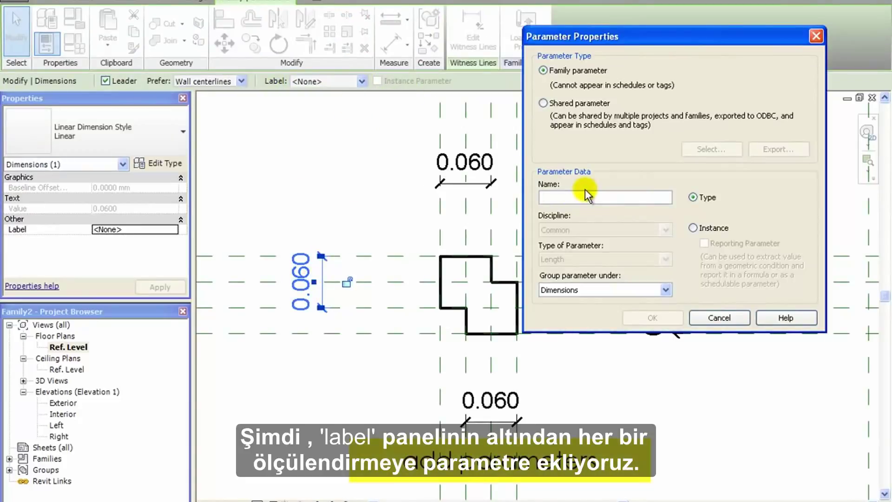
type("frame width")
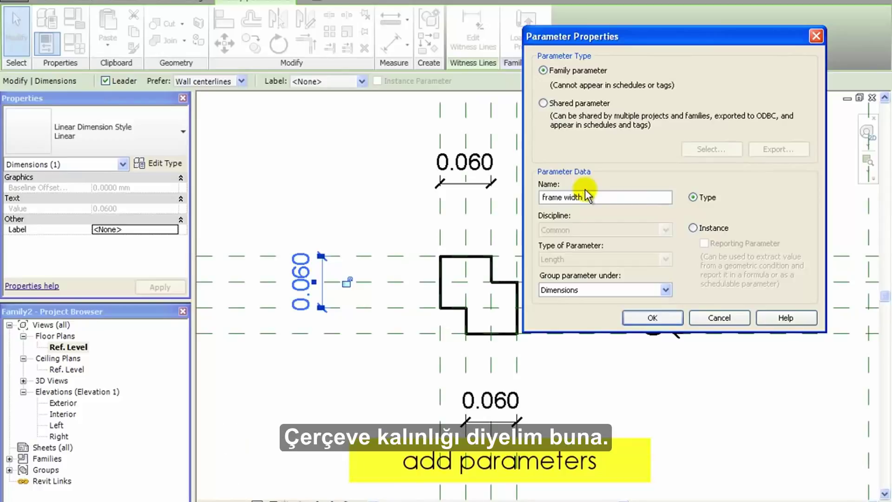
left_click(650, 319)
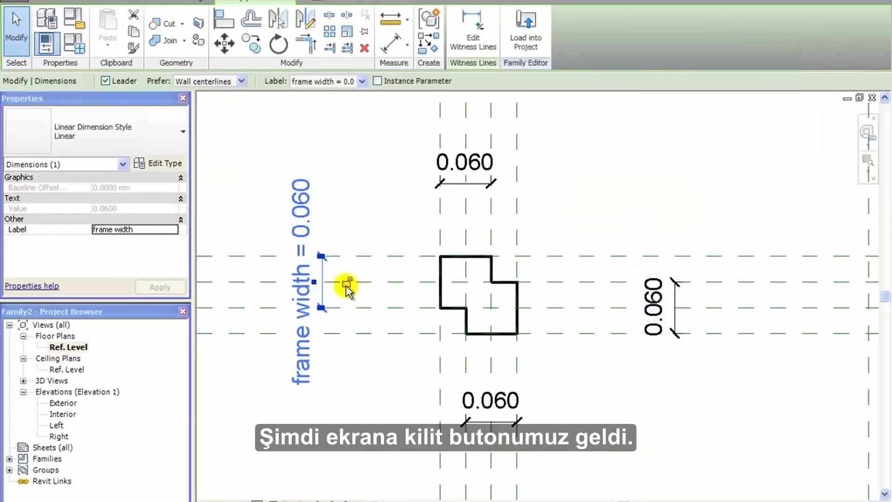
left_click(356, 372)
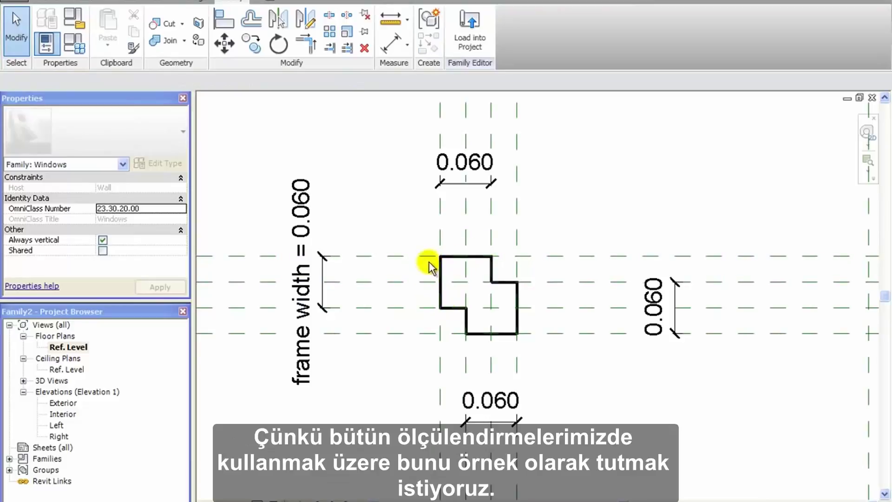
Step: Label the dimensions above and to the right of the profile with the existing frame width parameter
left_click(452, 185)
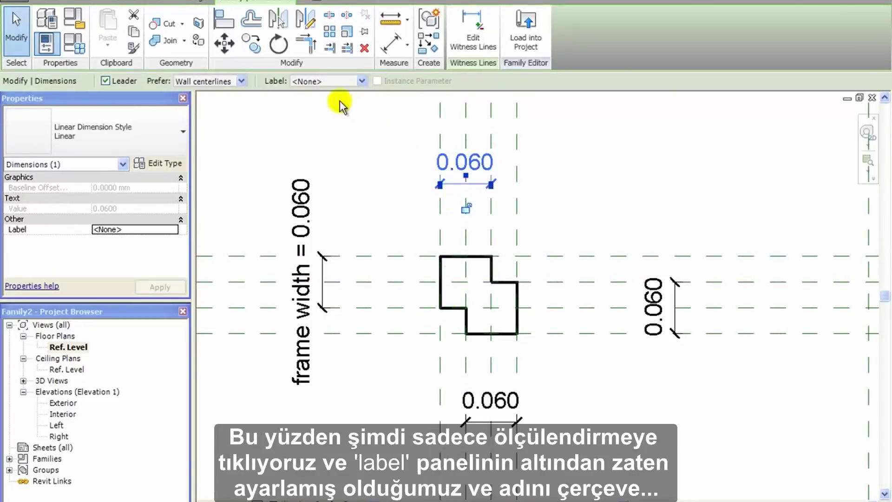
left_click(360, 81)
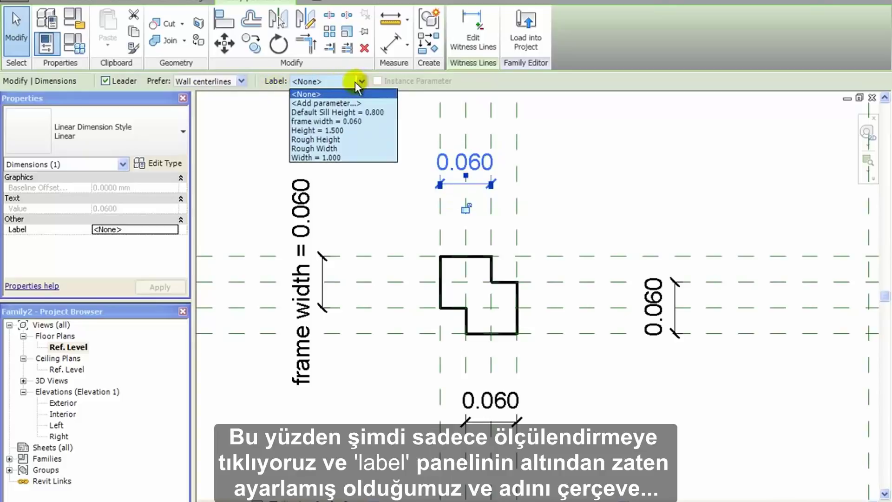
left_click(339, 121)
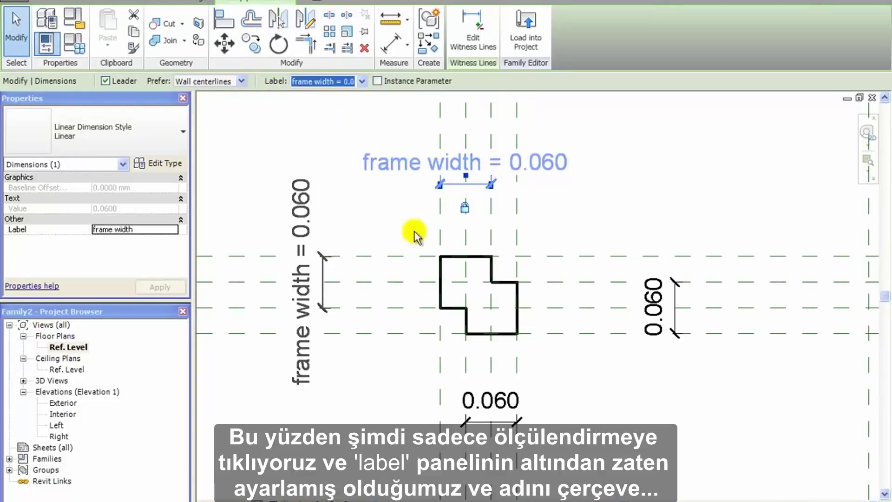
key("Escape")
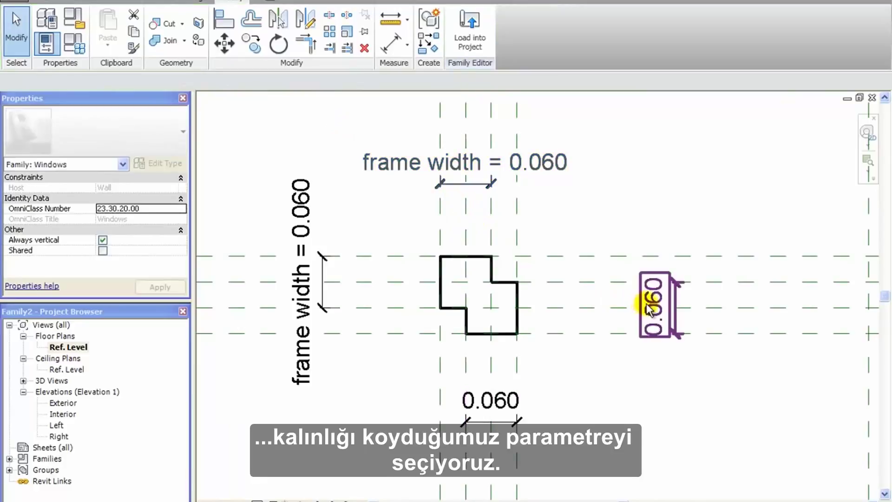
left_click(651, 305)
left_click(362, 82)
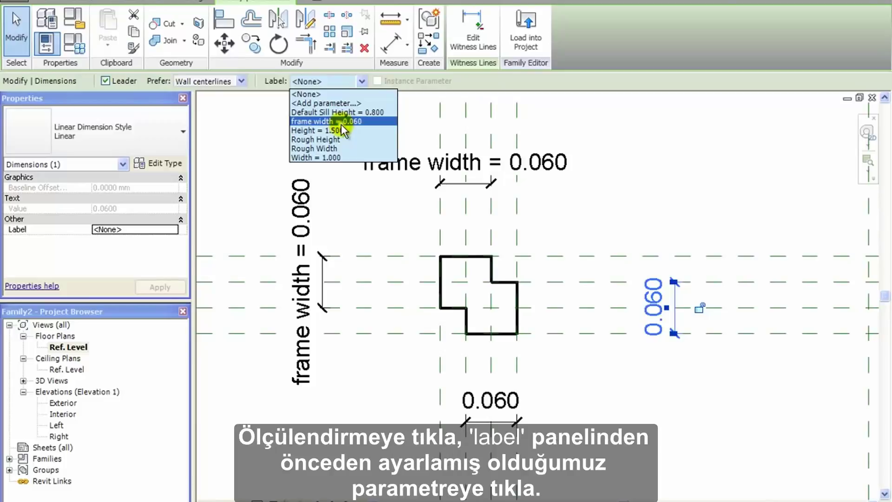
left_click(341, 122)
key("Escape")
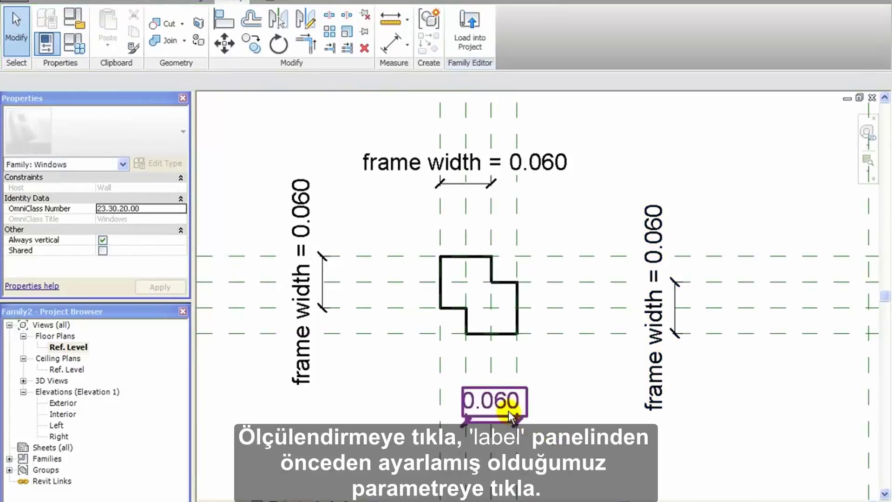
Step: Label the dimension below the profile with the existing frame width parameter
left_click(511, 415)
left_click(357, 82)
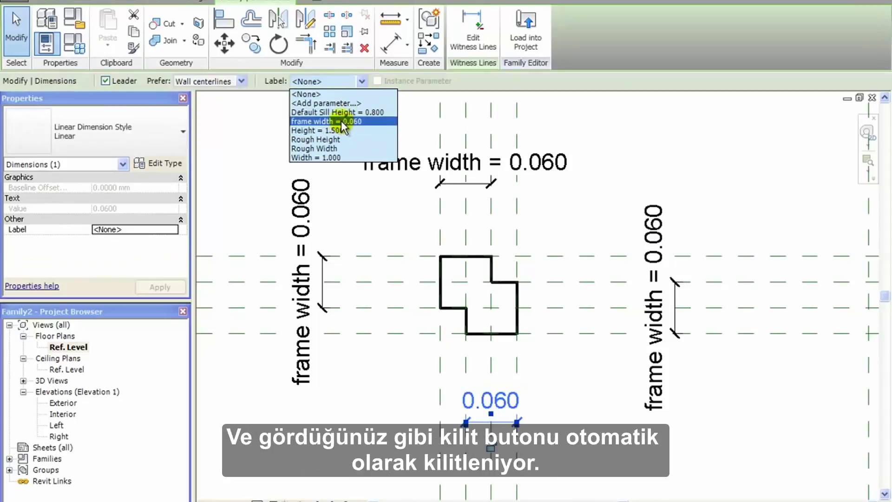
left_click(343, 121)
left_click(540, 294)
Step: Test the parameter by setting frame width to 0.2 in Family Types and applying it to the profile
scroll(442, 289, "down", 2)
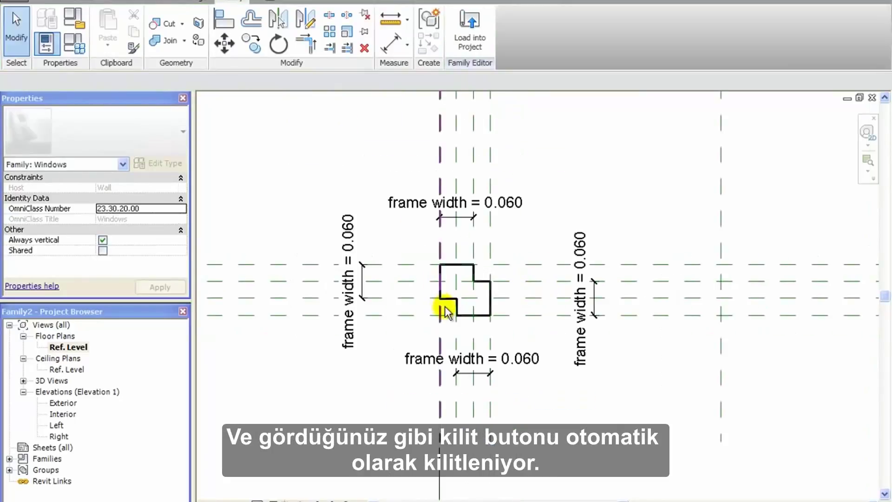
middle_click_drag(444, 306, 470, 307)
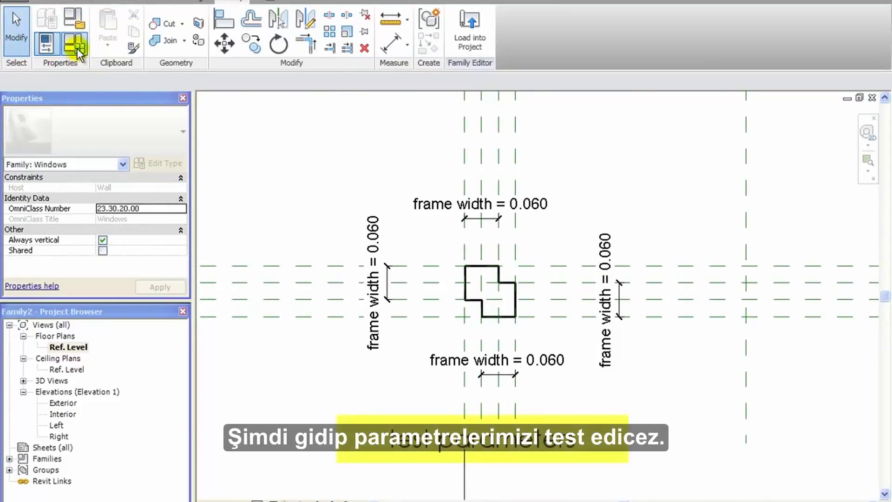
left_click(77, 49)
left_click_drag(149, 62, 108, 41)
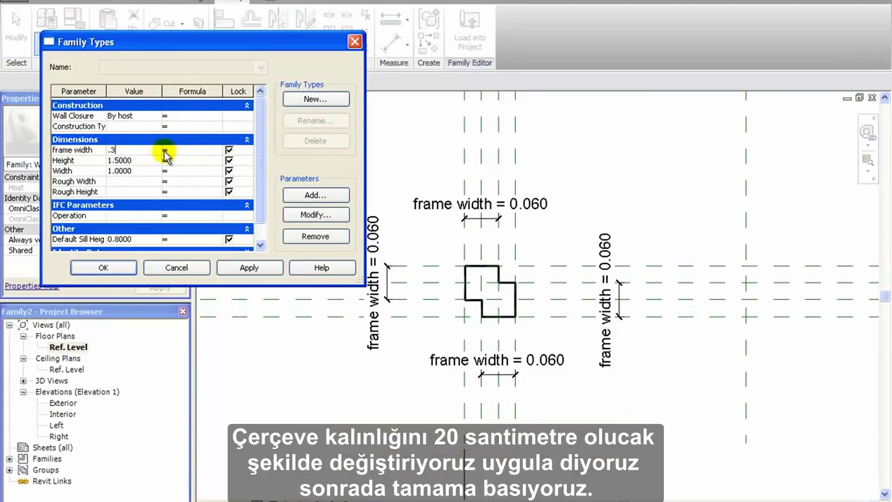
left_click(256, 267)
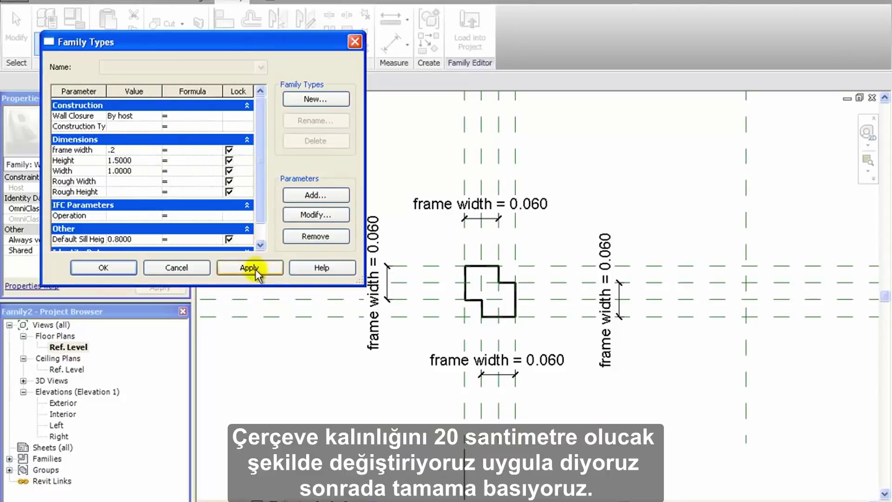
left_click(116, 268)
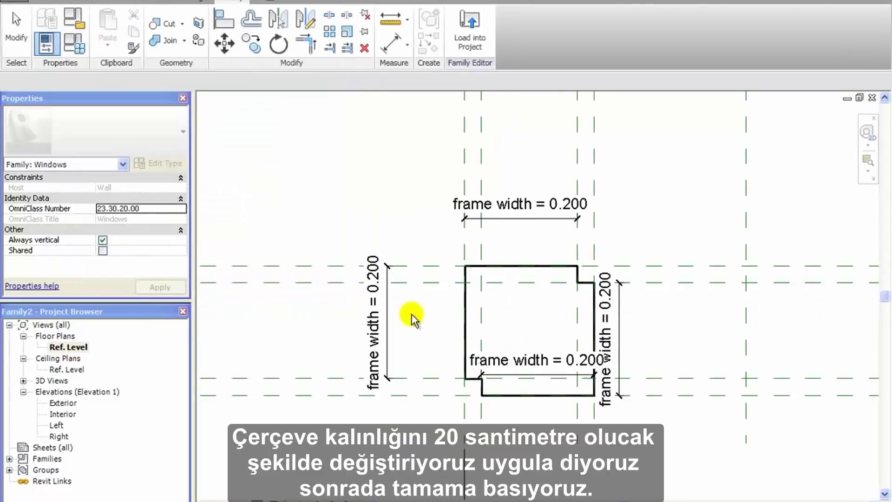
Step: Examine the inner reference planes' position within the enlarged profile and undo the frame width test
middle_click_drag(481, 373, 452, 324)
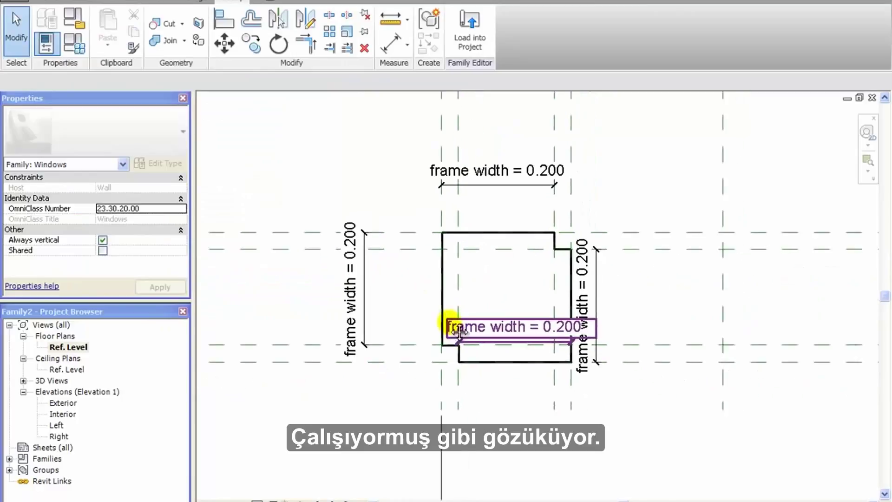
scroll(455, 341, "up", 1)
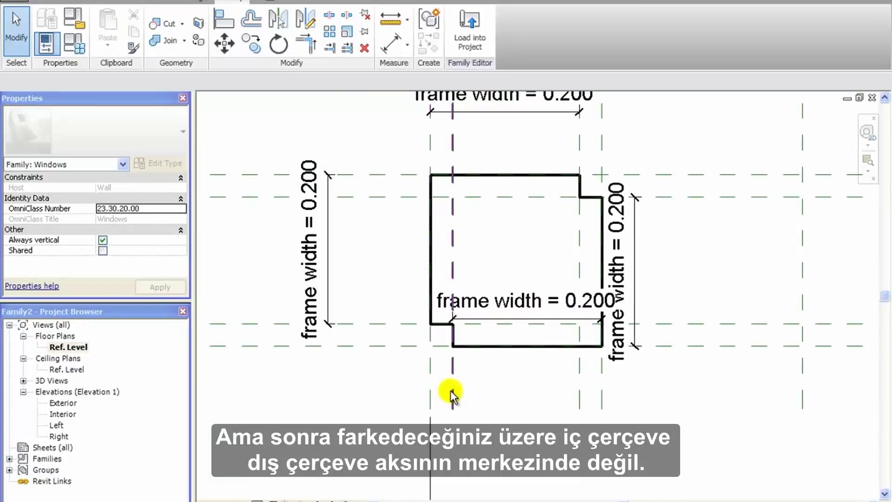
scroll(453, 395, "down", 5)
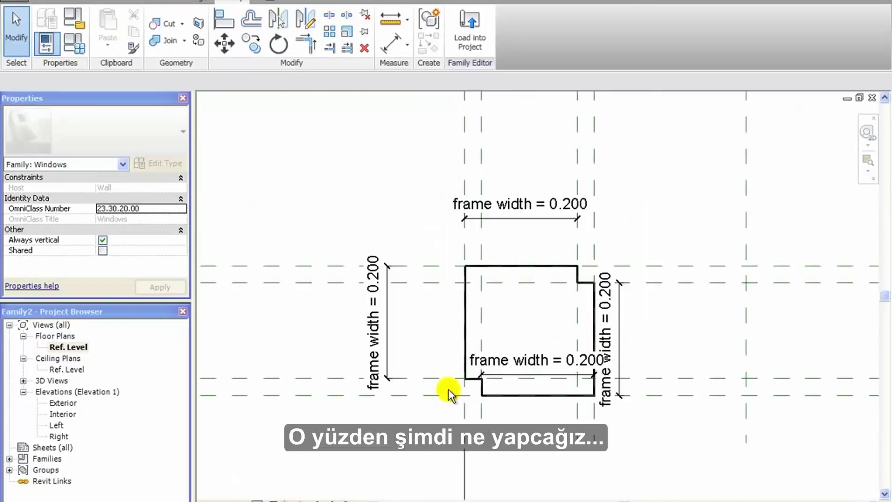
scroll(431, 403, "down", 2)
scroll(454, 343, "up", 3)
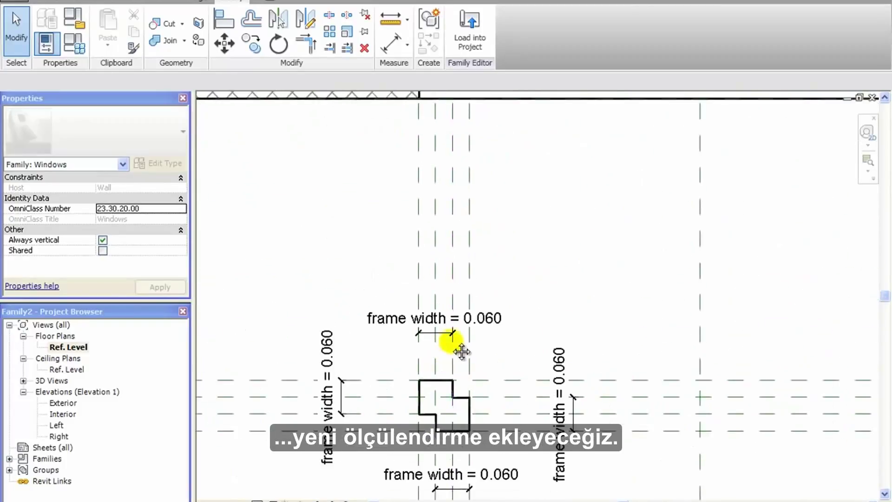
Step: Place an aligned dimension across the three leftmost vertical reference planes above the profile and constrain its segments to be equal
left_click(120, 4)
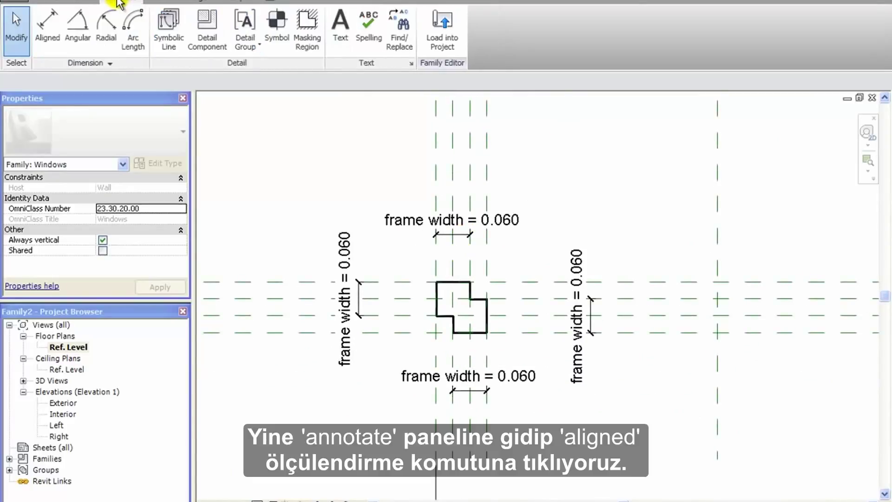
left_click(48, 45)
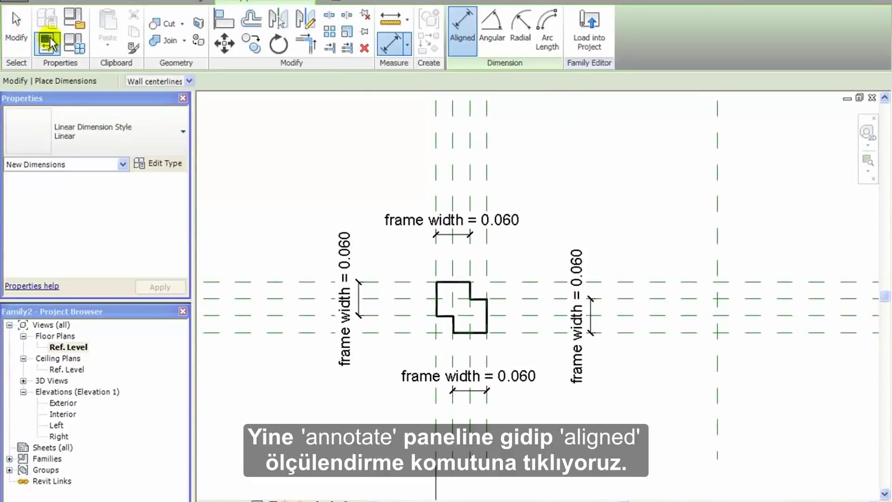
scroll(494, 188, "up", 2)
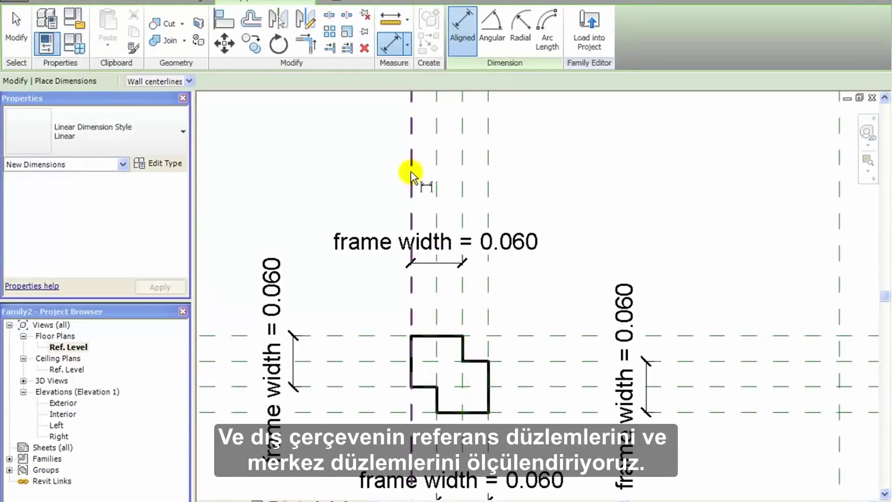
left_click(411, 172)
left_click(438, 165)
left_click(463, 164)
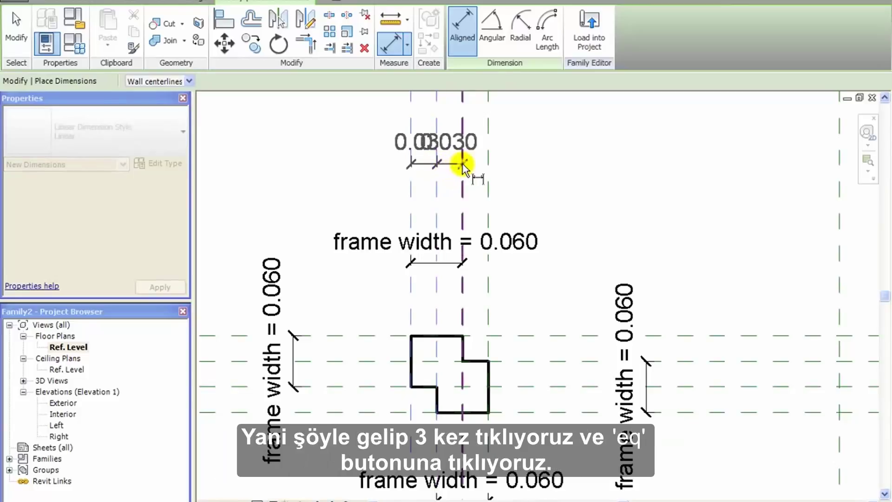
left_click(604, 164)
middle_click_drag(460, 179, 437, 337)
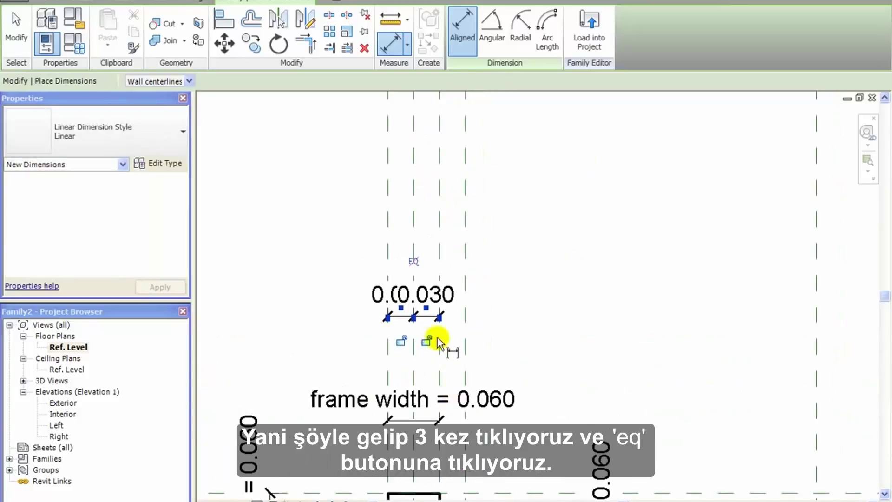
left_click(413, 261)
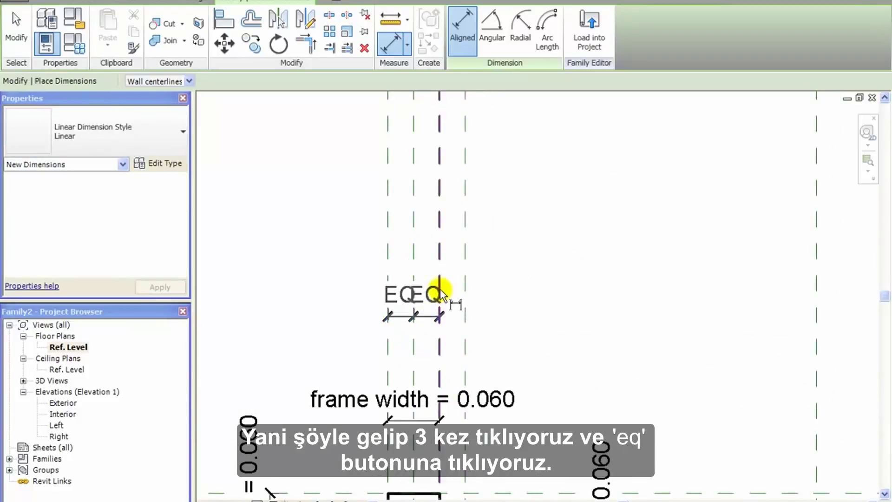
Step: Place an aligned dimension across the three lower horizontal reference planes beside the profile and constrain its segments to be equal
scroll(415, 282, "down", 5)
scroll(405, 314, "up", 4)
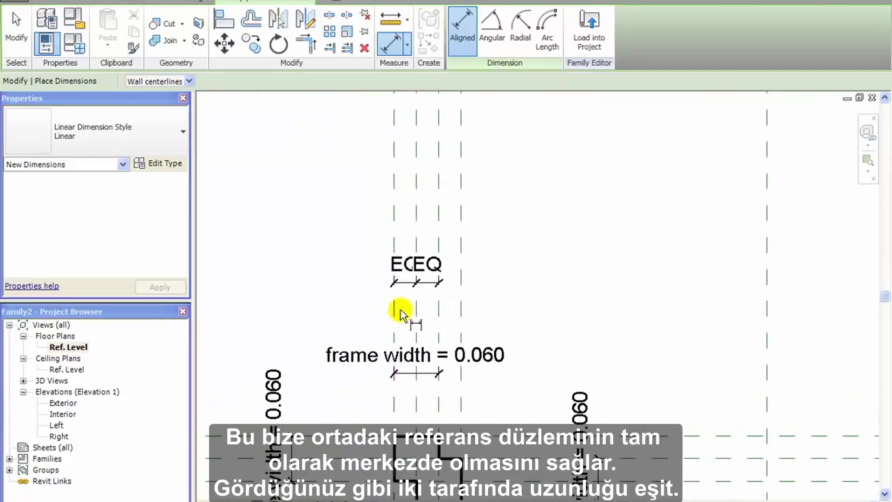
scroll(409, 309, "up", 1)
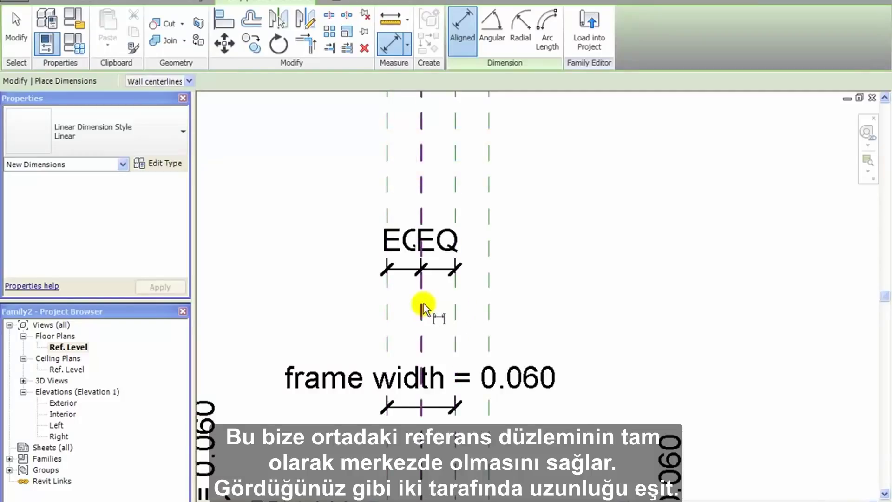
scroll(348, 285, "down", 2)
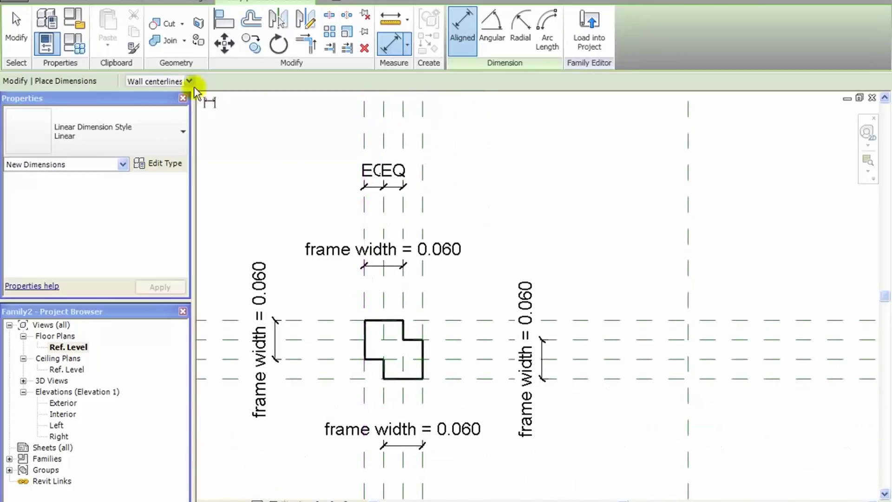
left_click(118, 2)
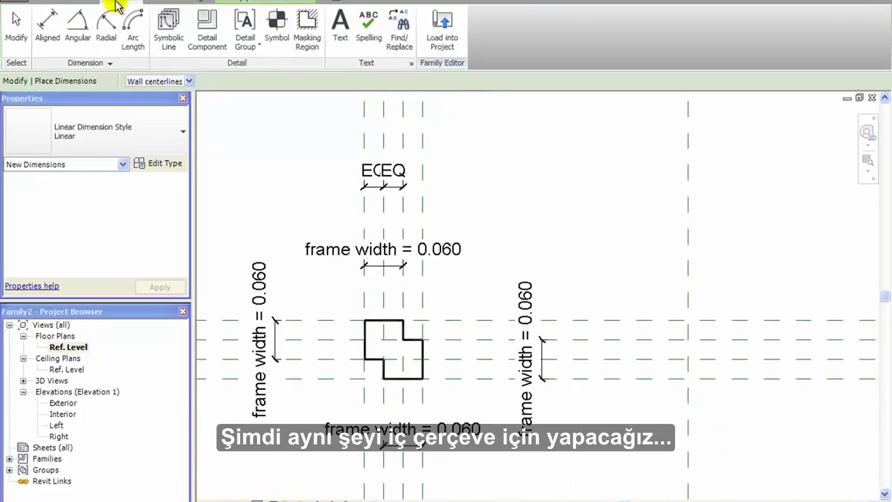
left_click(47, 28)
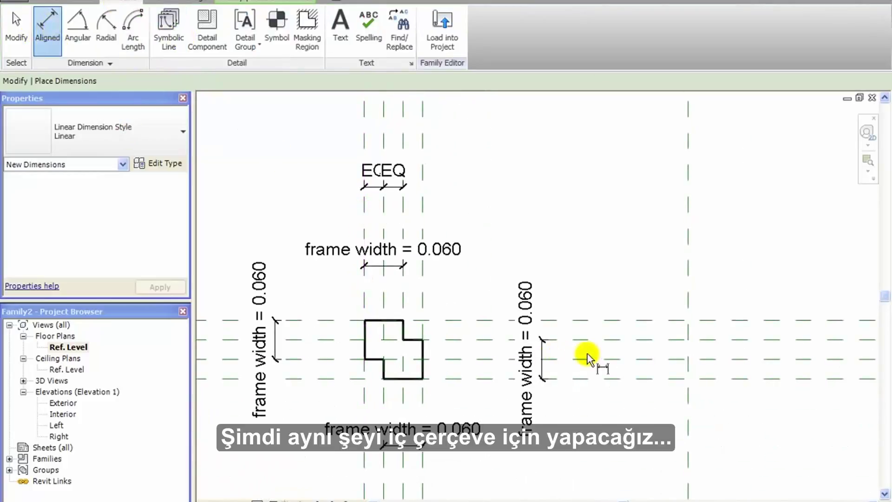
left_click(652, 343)
left_click(651, 361)
left_click(651, 379)
left_click(653, 470)
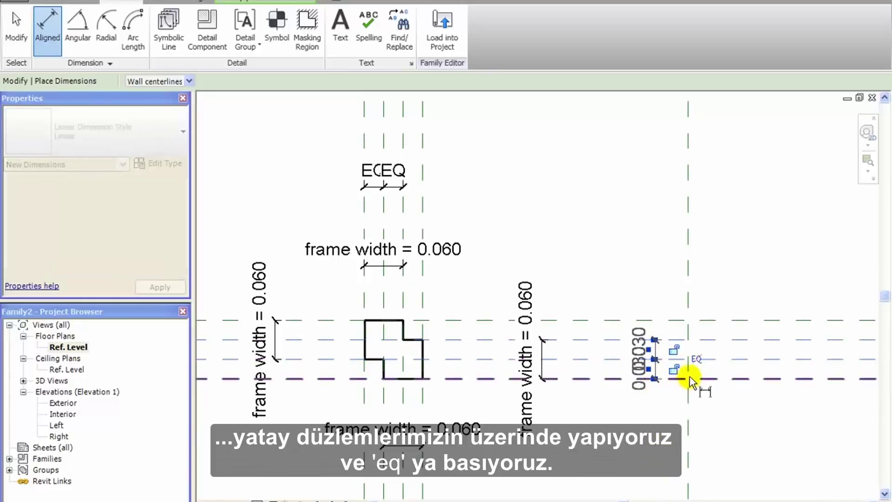
left_click(697, 361)
key("Escape")
key("Escape")
Step: Test the equality constraints by applying a frame width of 0.2 in Family Types, and undo the change
scroll(548, 414, "down", 4)
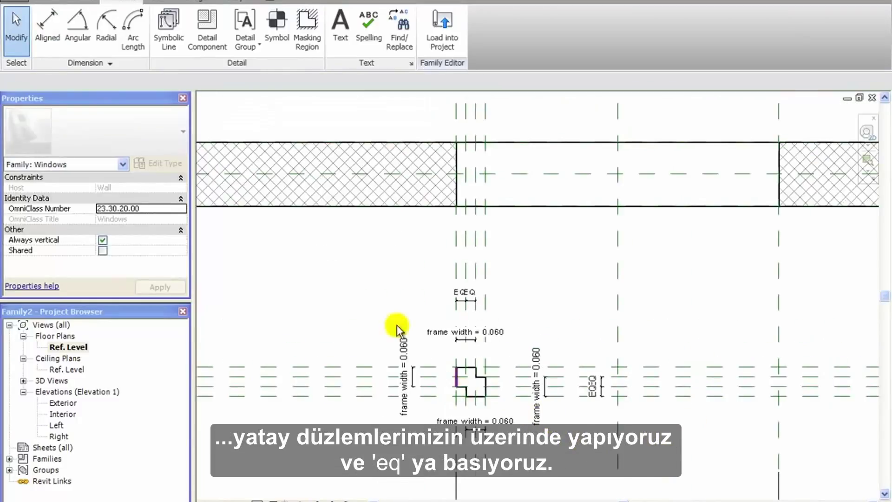
left_click(49, 1)
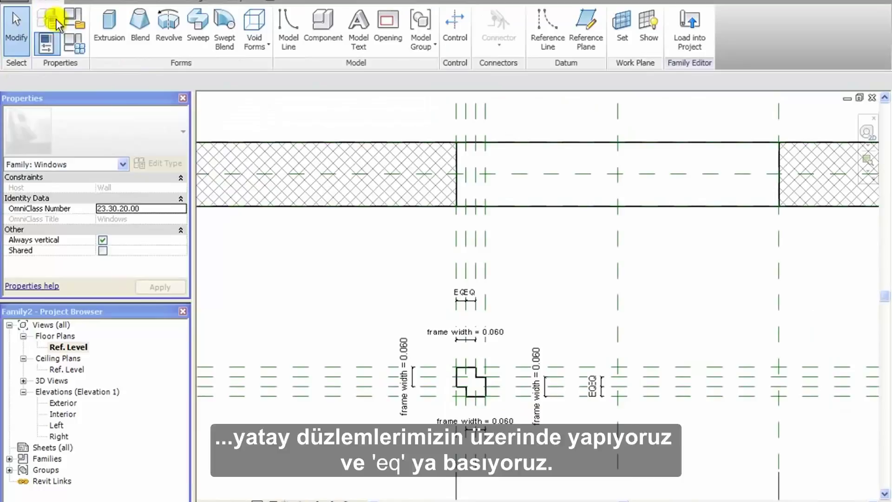
left_click(75, 45)
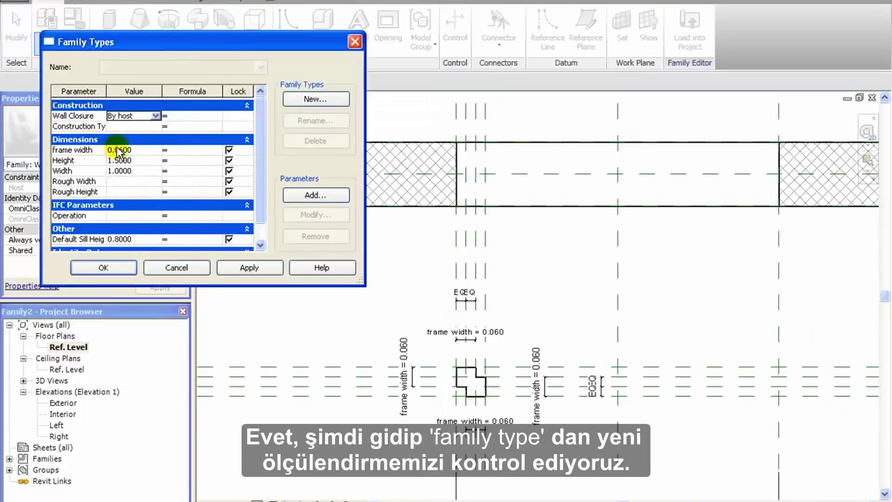
left_click(145, 150)
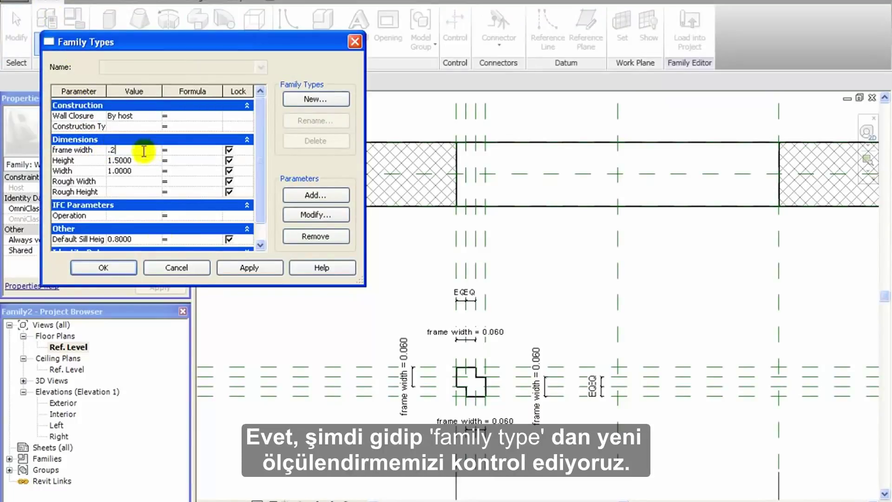
type(".2")
left_click(250, 269)
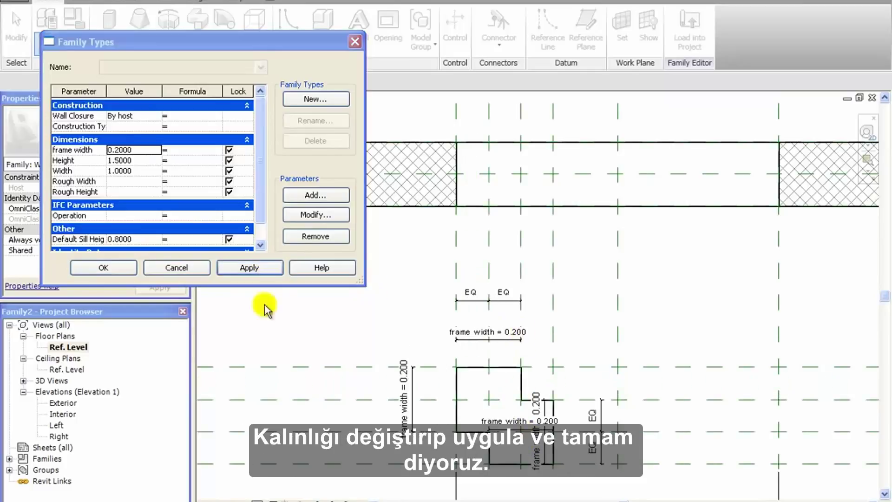
left_click(104, 268)
scroll(487, 402, "up", 2)
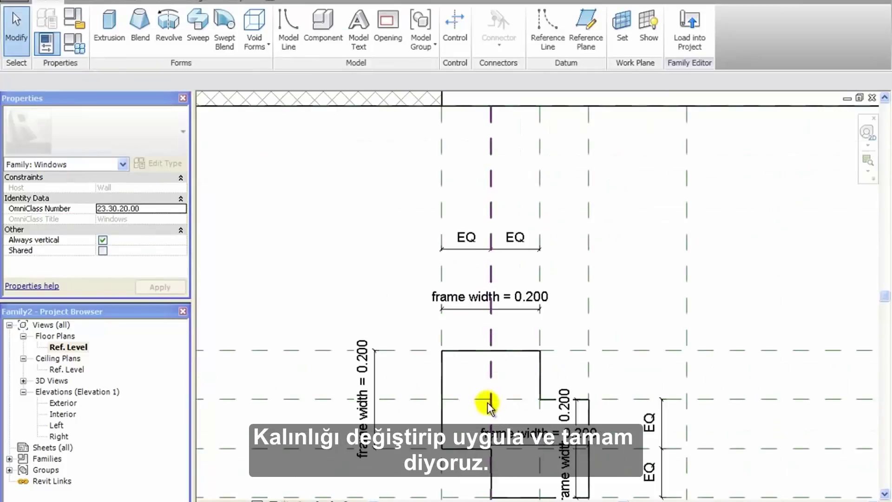
scroll(412, 355, "down", 1)
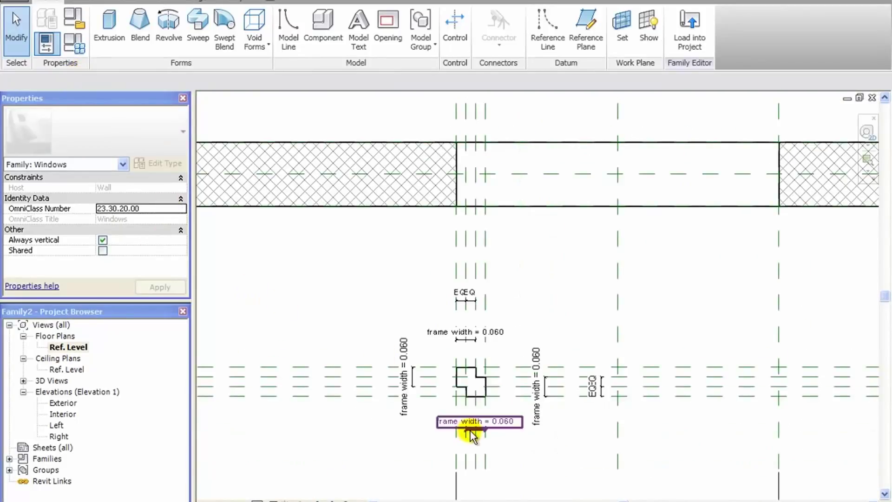
Step: Delete all the lines of the stepped frame profile, keeping the reference planes and dimensions
scroll(476, 420, "up", 3)
scroll(433, 374, "down", 2)
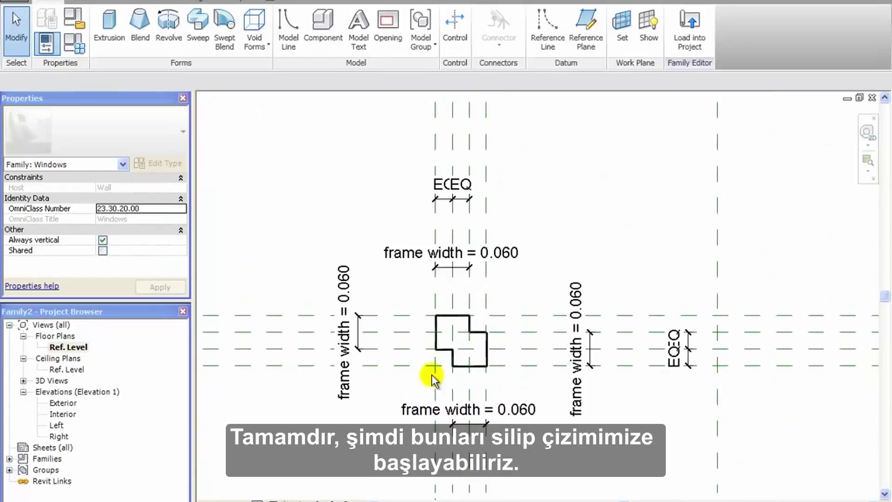
scroll(430, 373, "up", 1)
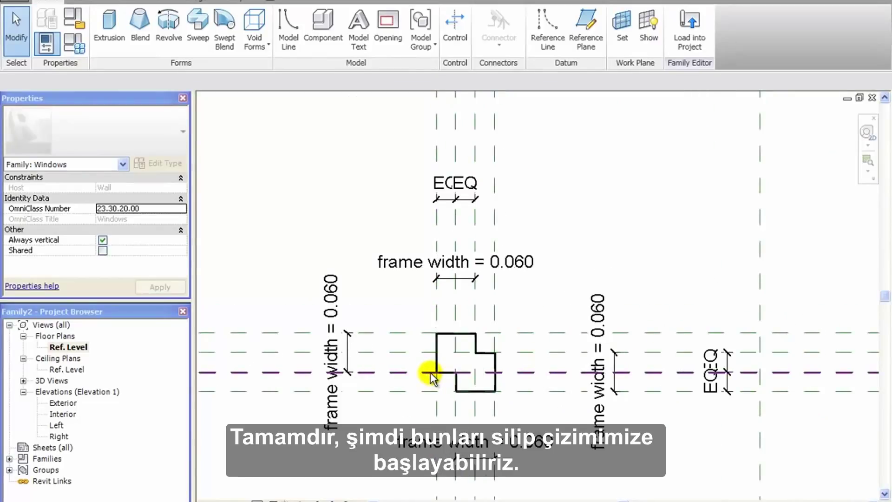
left_click_drag(411, 316, 528, 421)
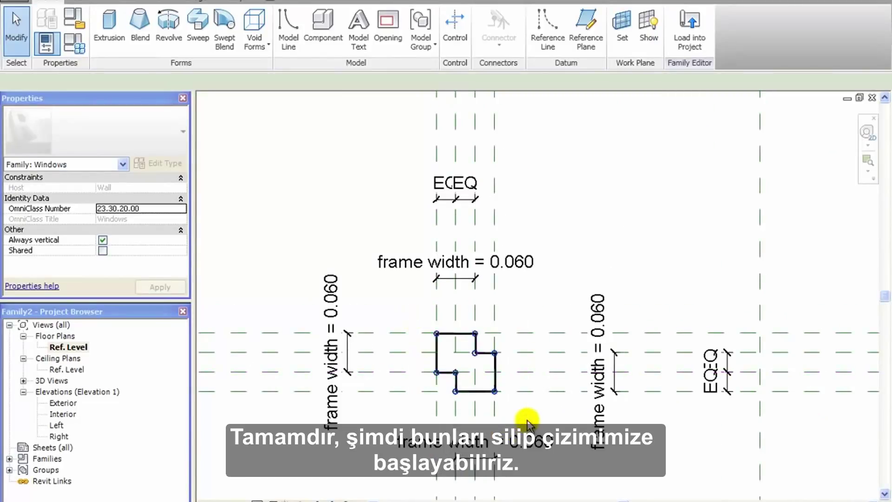
key("Delete")
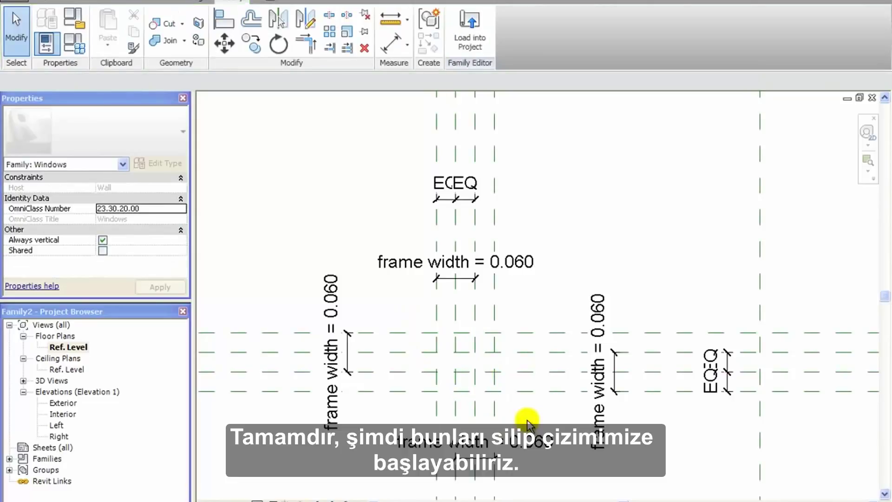
Step: Start a sweep with a picked path and work on it in the Exterior elevation
scroll(448, 398, "down", 4)
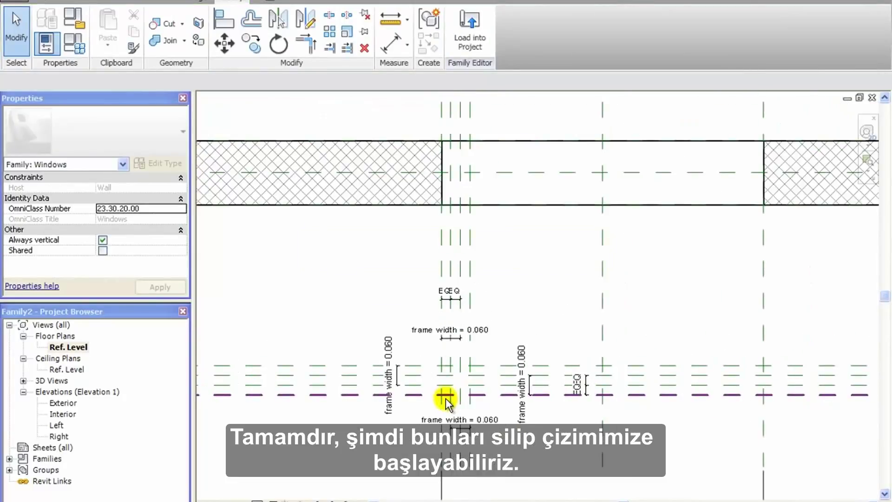
left_click(46, 3)
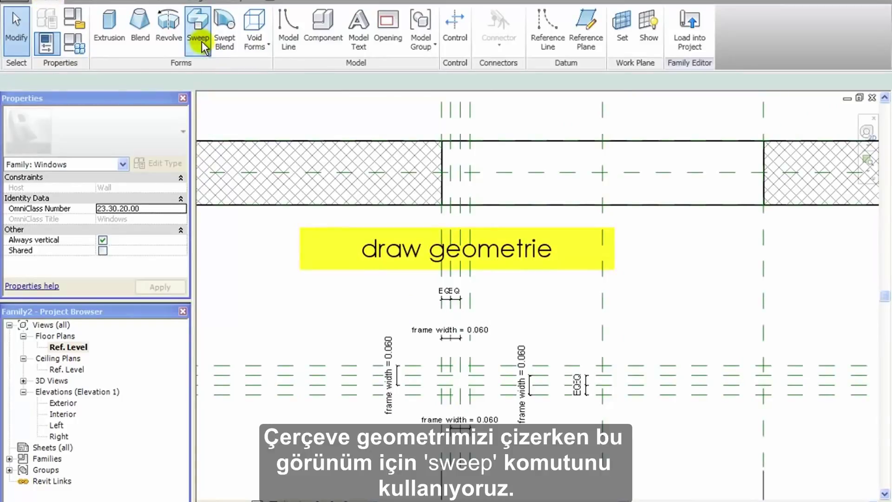
left_click(198, 28)
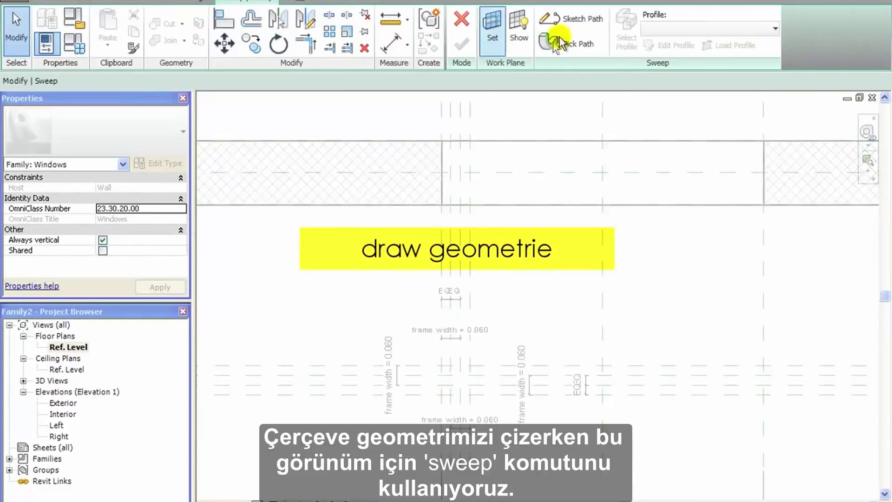
left_click(570, 43)
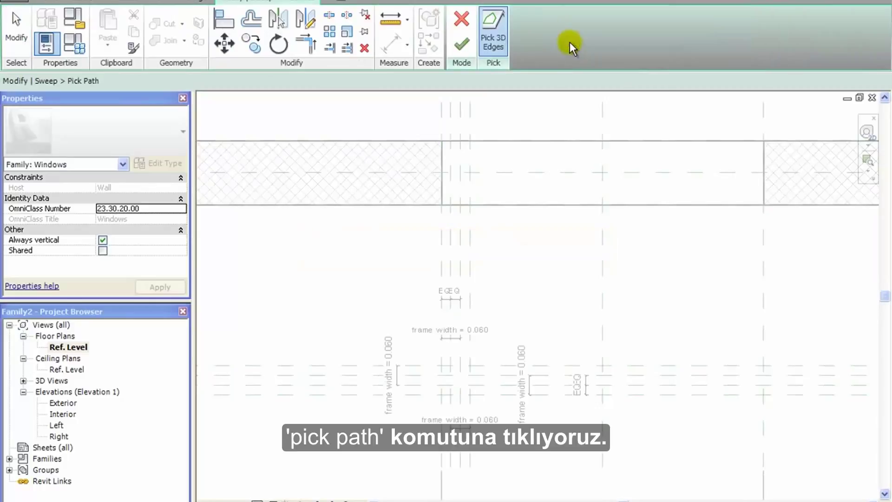
double_click(65, 403)
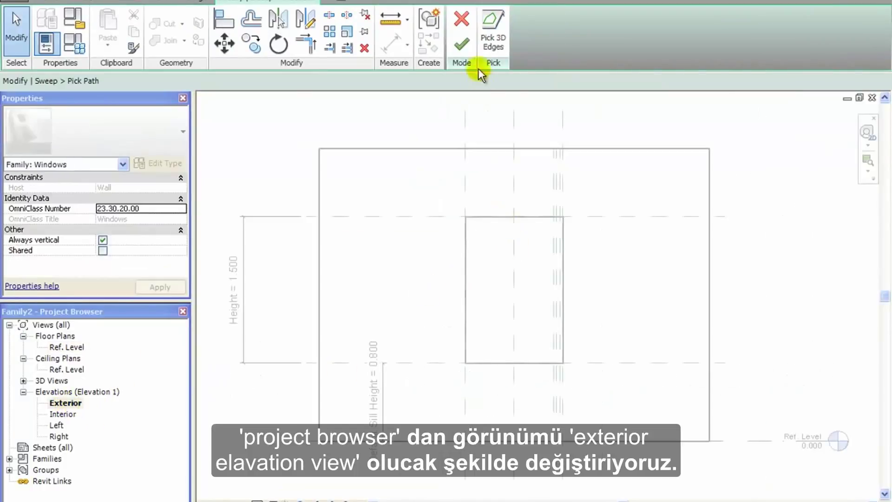
left_click(467, 22)
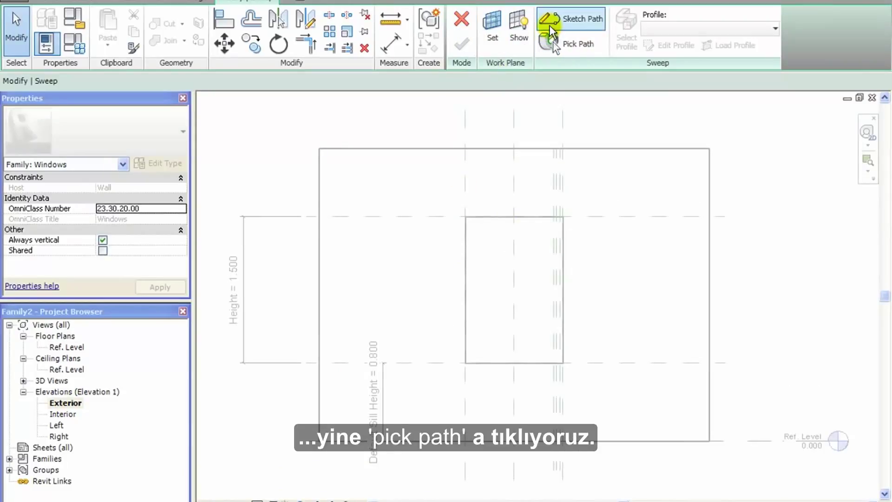
left_click(554, 42)
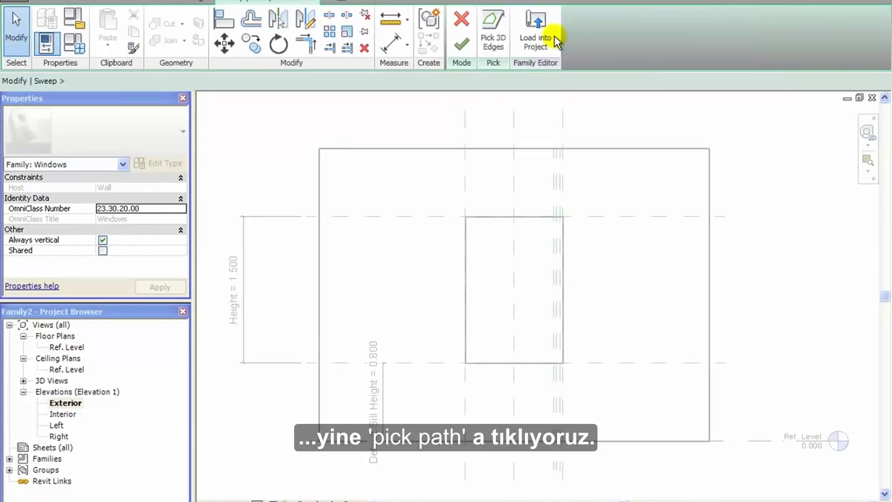
Step: Pick the four edges of the wall opening as the sweep path
left_click(503, 221)
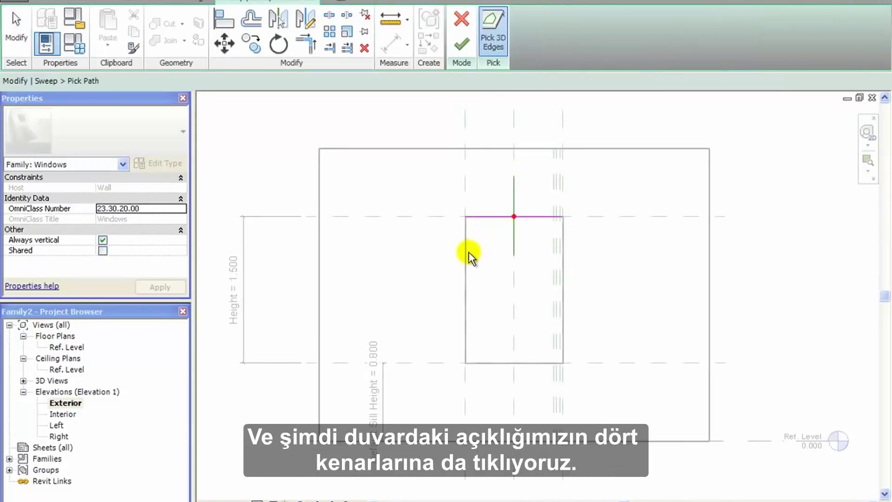
left_click(465, 255)
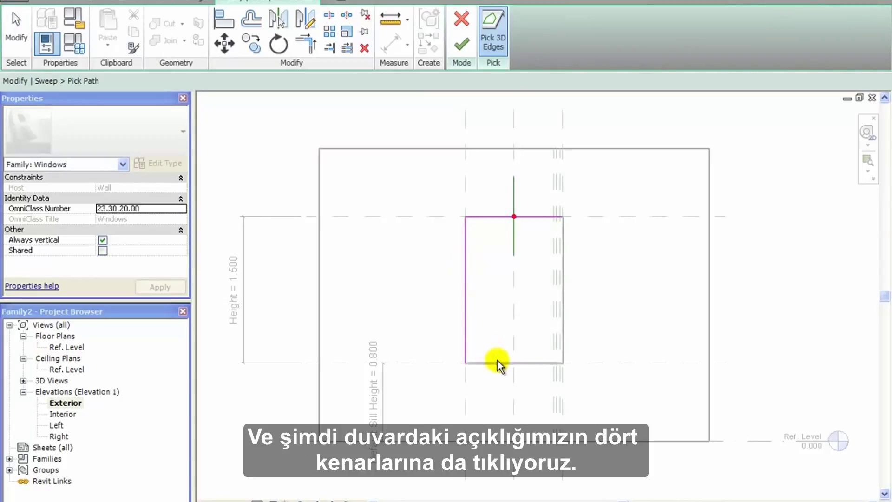
left_click(521, 368)
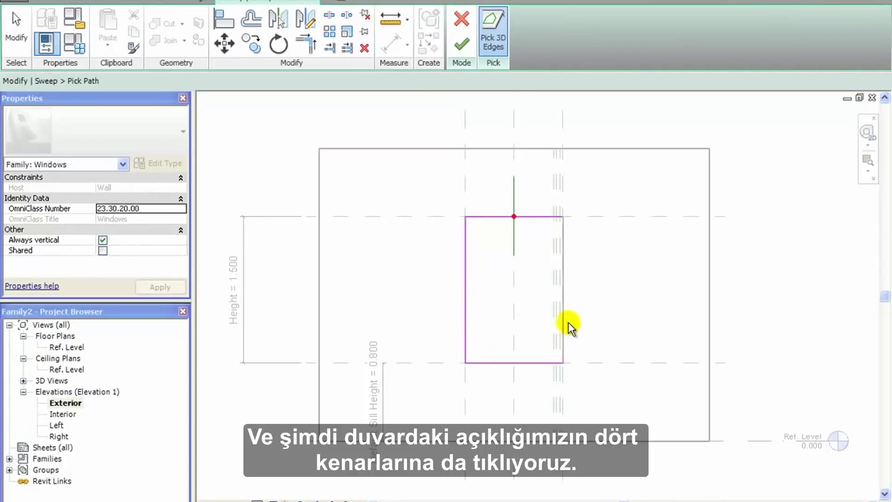
left_click(562, 346)
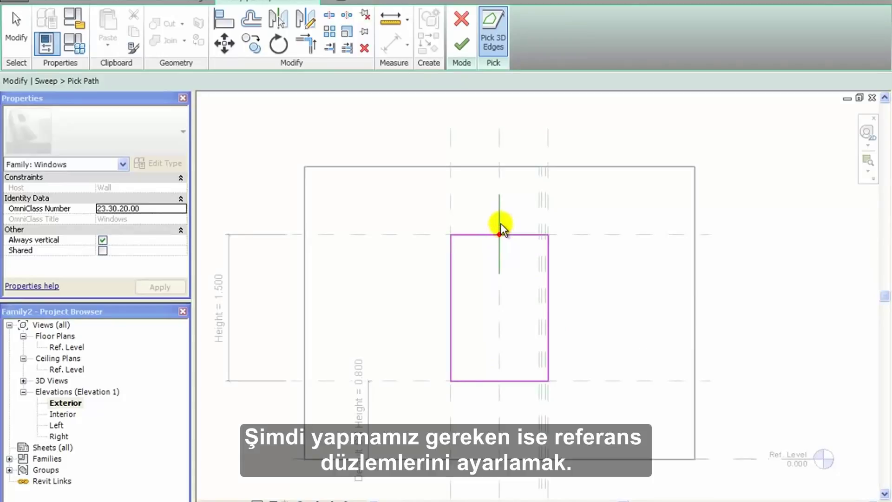
Step: Move the sweep's profile plane onto the vertical opening edge beside the frame reference planes and finish the path
scroll(501, 230, "up", 2)
scroll(501, 231, "up", 3)
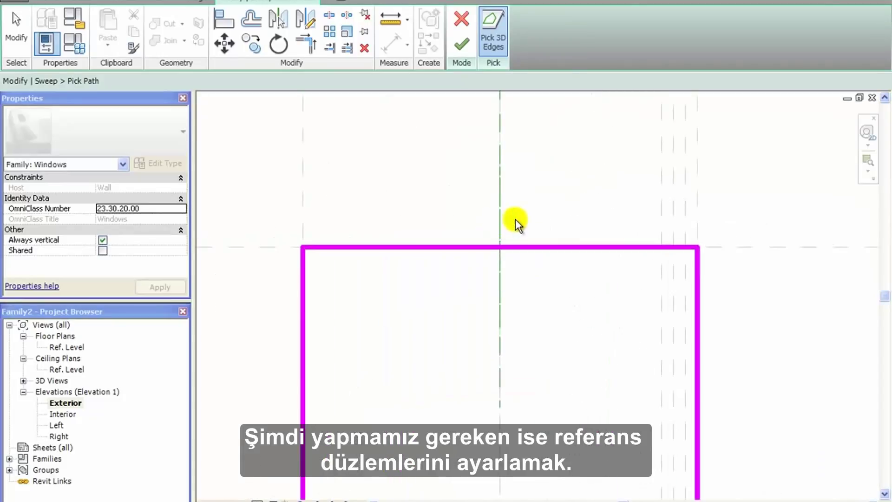
key("Escape")
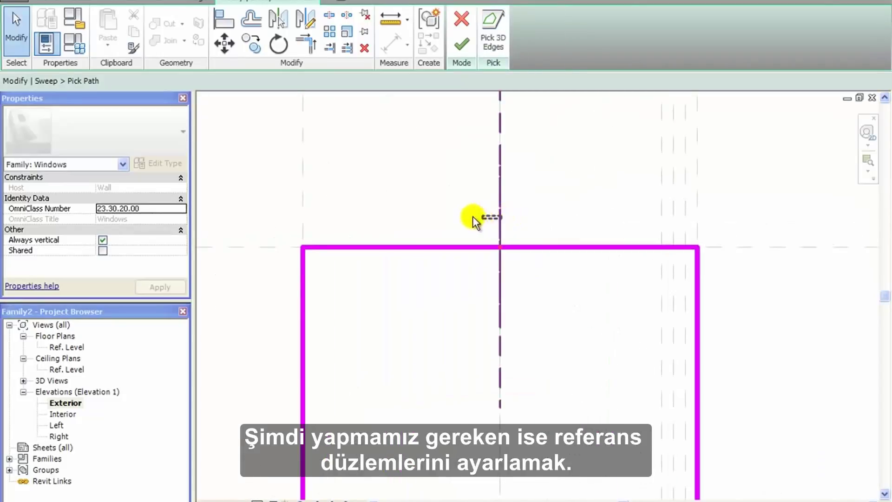
scroll(473, 216, "down", 2)
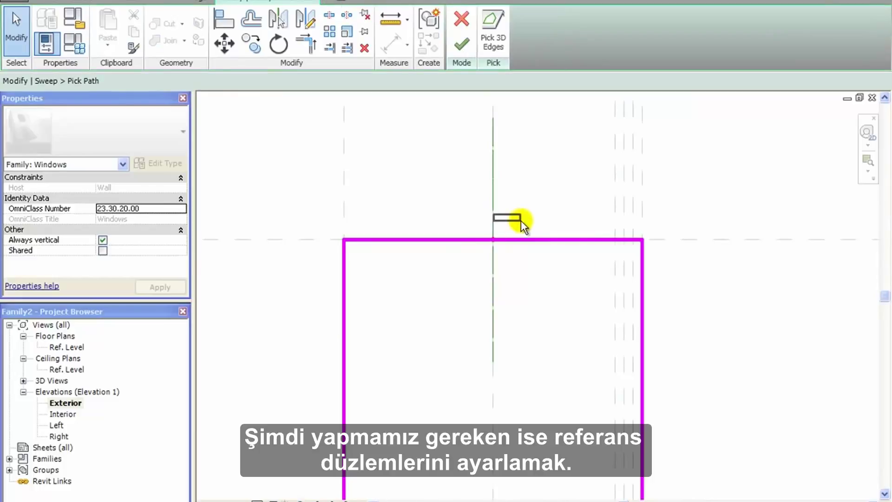
left_click(494, 219)
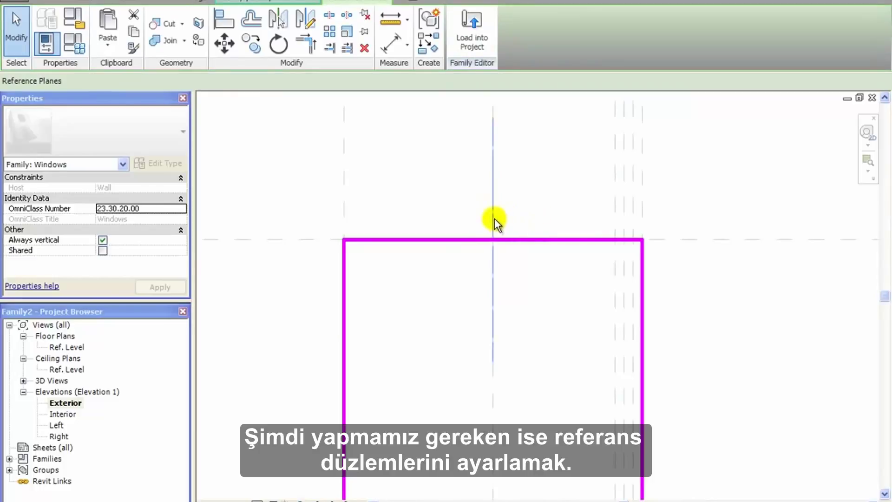
scroll(565, 285, "down", 3)
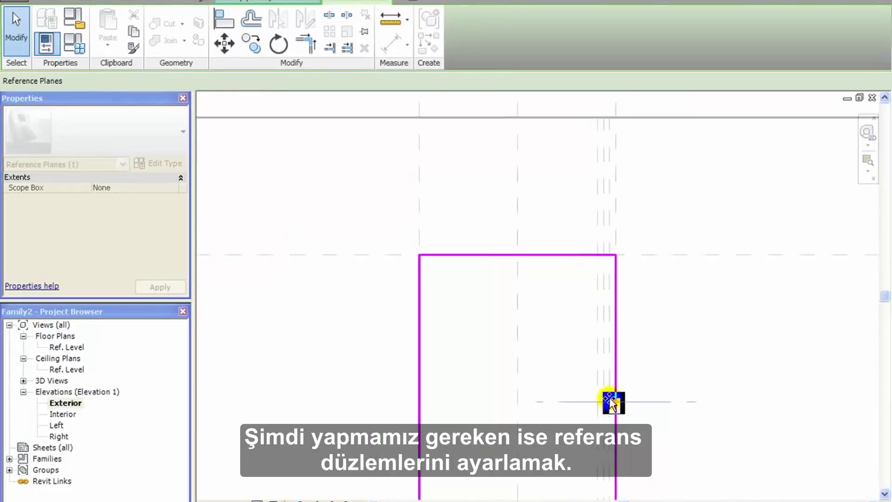
scroll(498, 315, "down", 3)
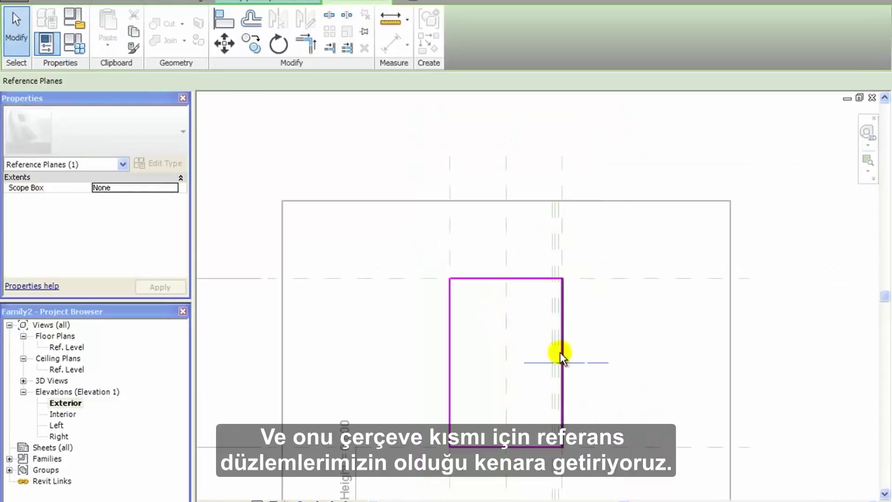
scroll(562, 363, "up", 2)
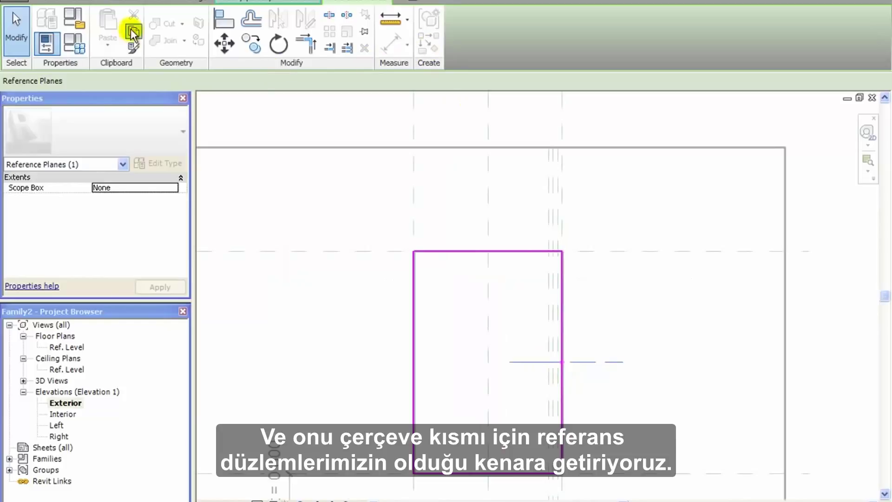
left_click(50, 2)
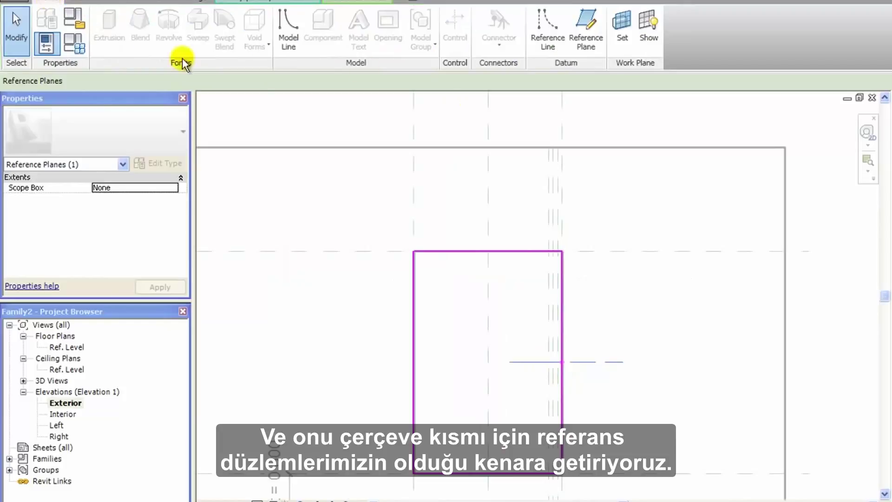
left_click(341, 4)
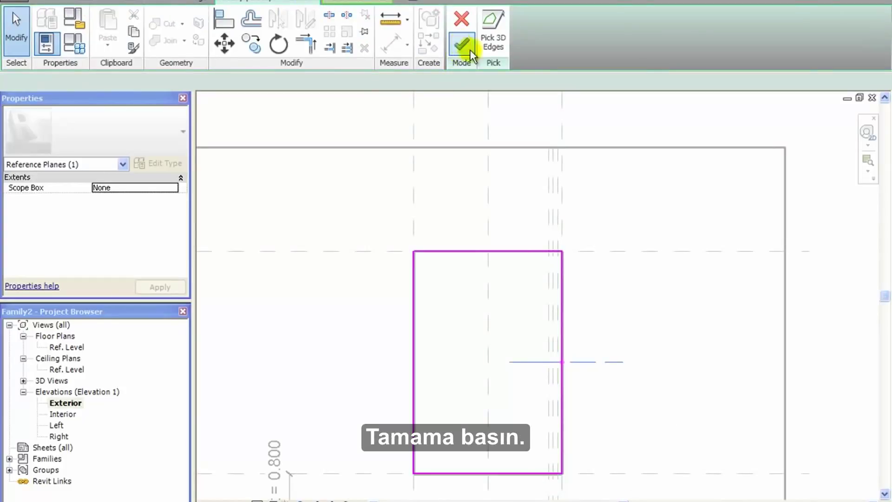
left_click(462, 45)
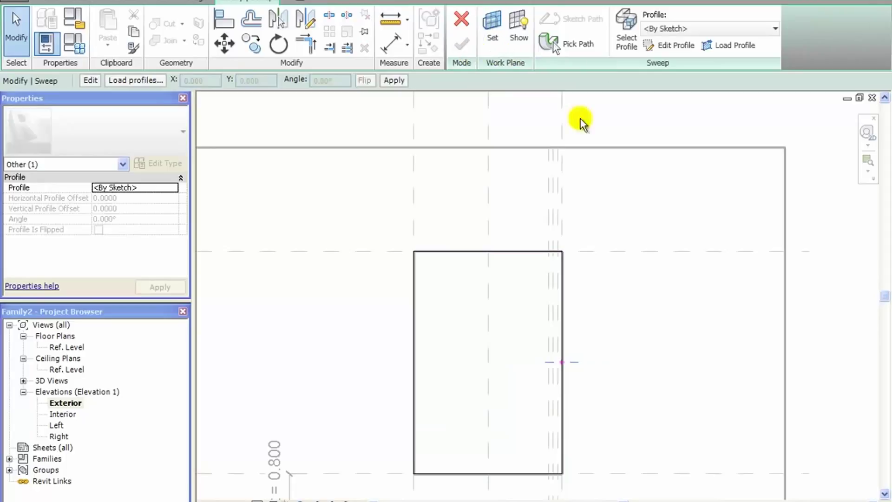
Step: Return to the Ref. Level floor plan and open the sweep profile for editing
double_click(66, 347)
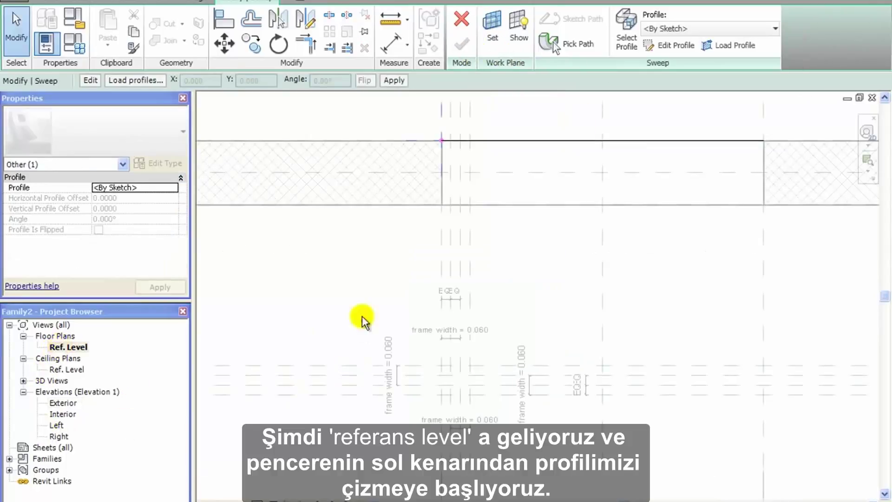
scroll(364, 276, "down", 2)
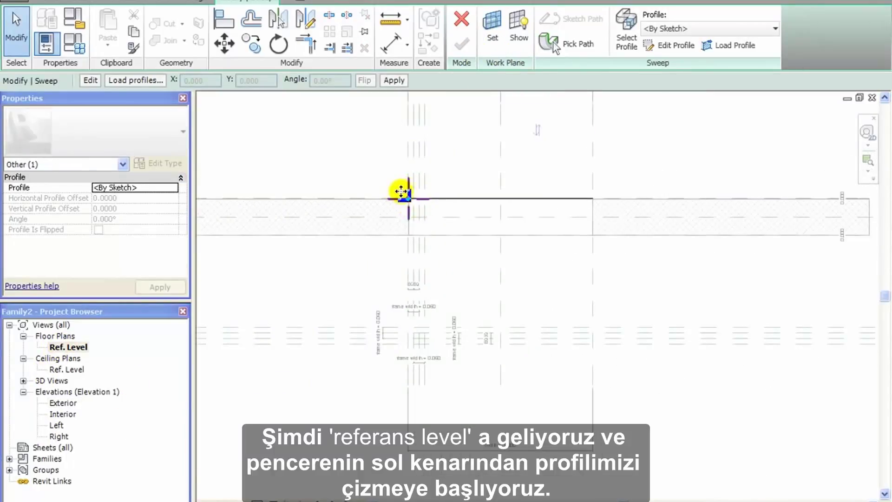
scroll(407, 356, "up", 5)
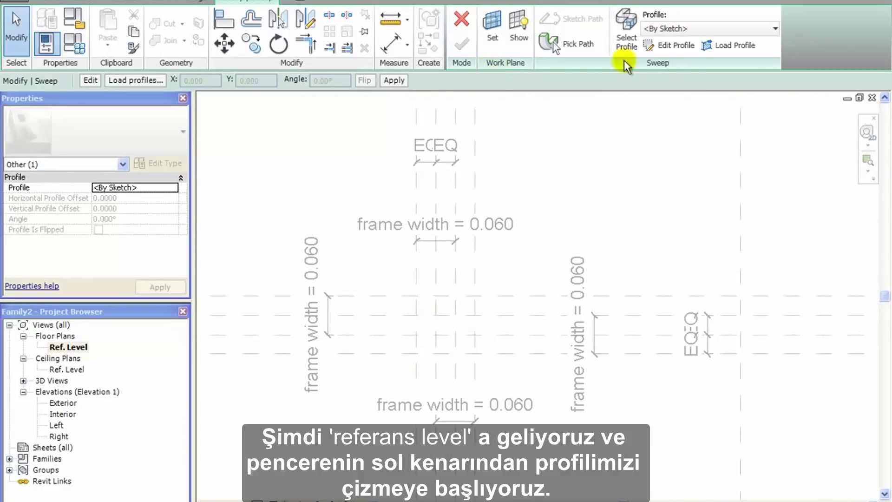
left_click(656, 48)
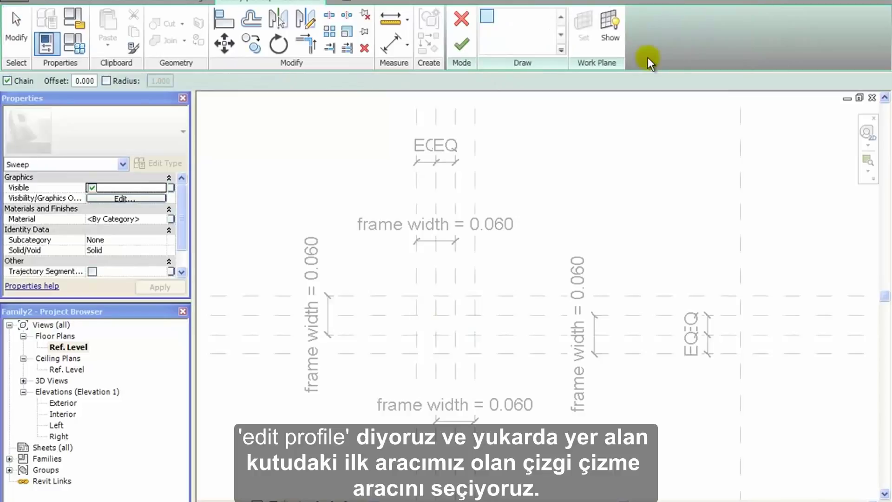
Step: Draw a closed stepped frame profile with lines near the frame reference planes, with steps about 0.03 deep and an outer side about 0.09 long
left_click(488, 19)
scroll(418, 311, "up", 3)
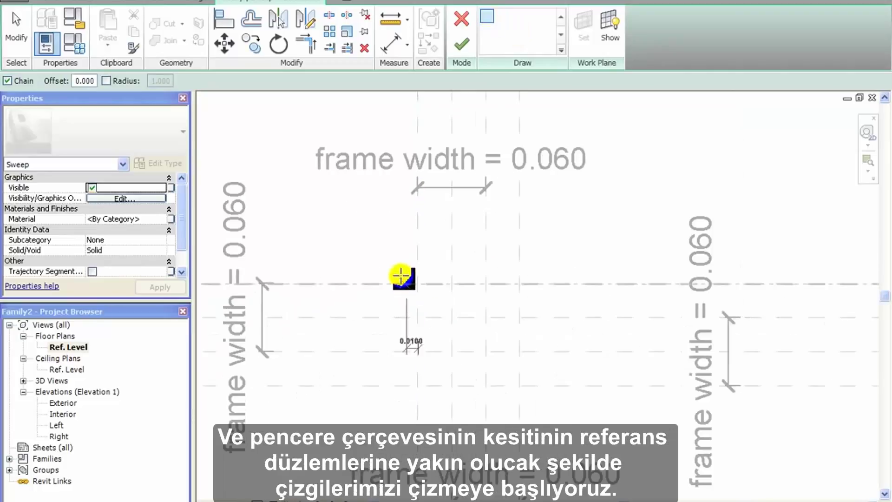
left_click(398, 270)
left_click(478, 270)
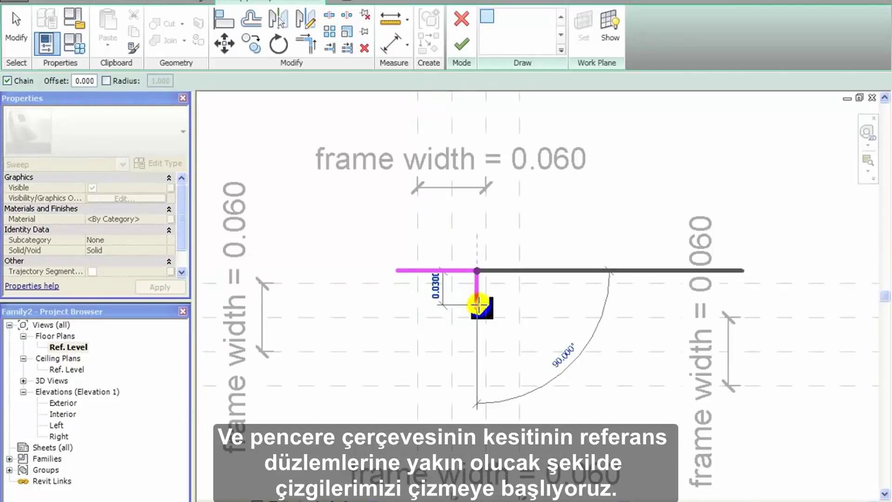
left_click(478, 305)
left_click(535, 305)
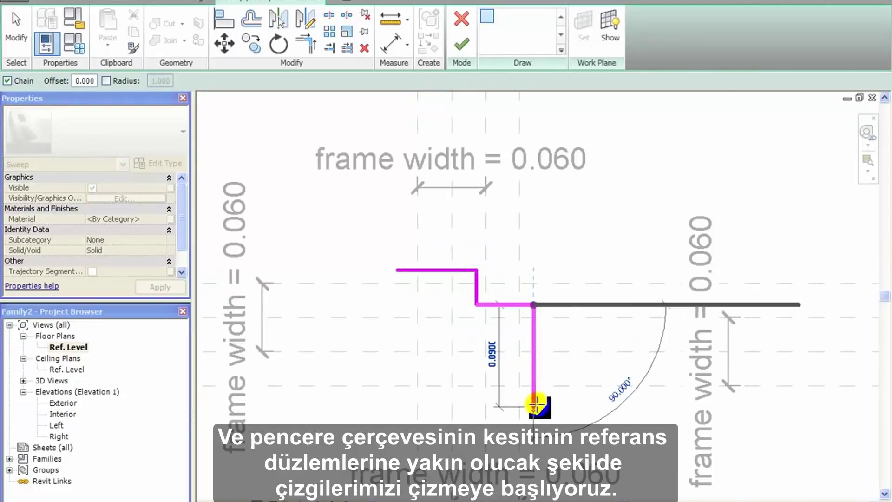
left_click(534, 407)
left_click(471, 407)
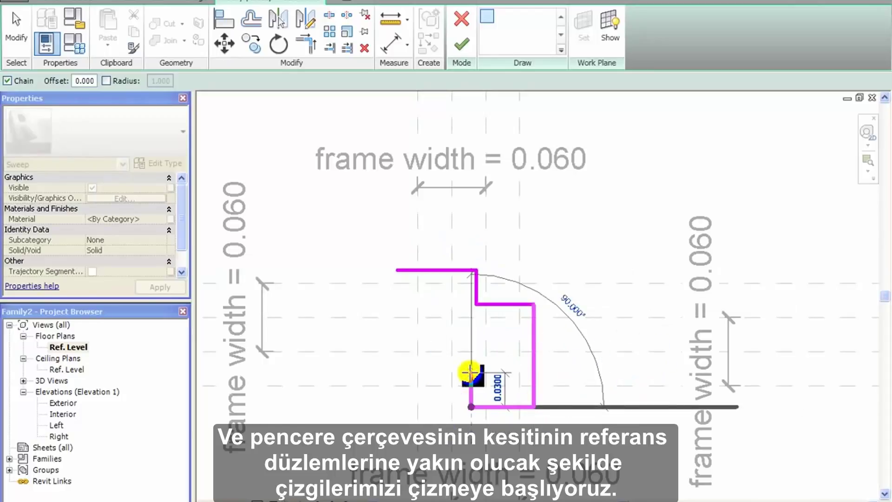
left_click(471, 373)
left_click(399, 373)
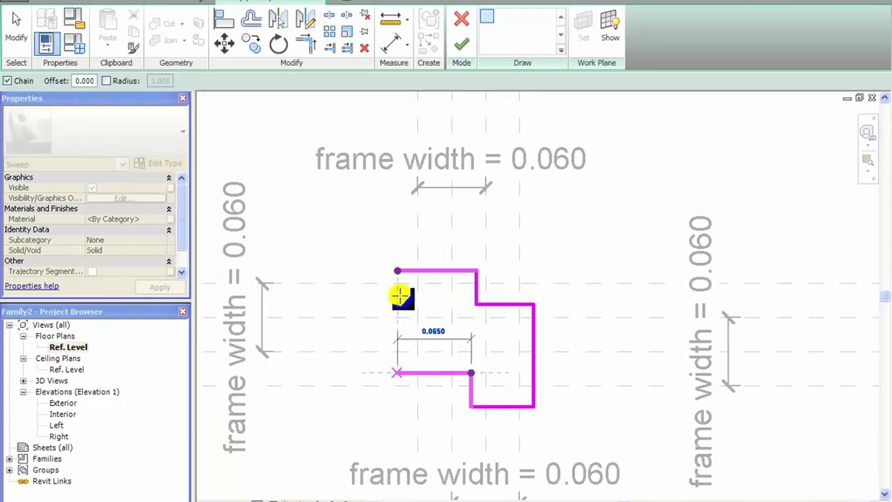
left_click(398, 271)
key("Escape")
key("Escape")
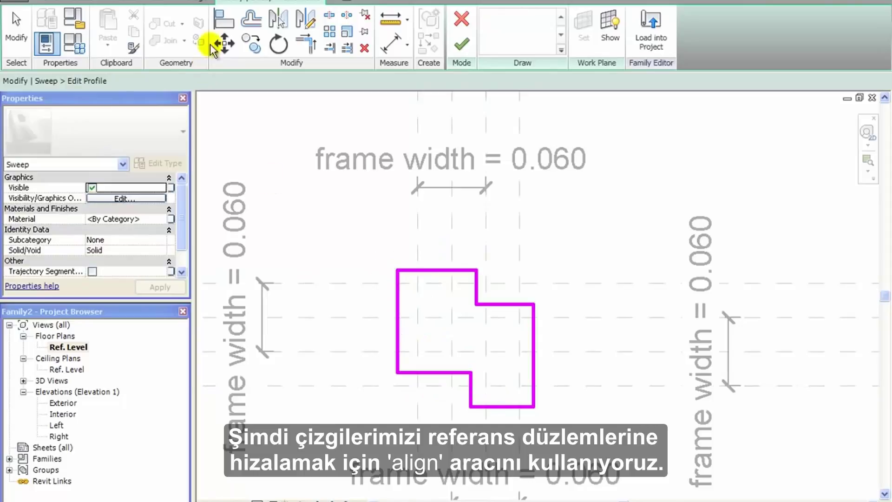
Step: Align and lock the profile's upper edge and both edges of its upper step to the matching frame reference planes
left_click(225, 21)
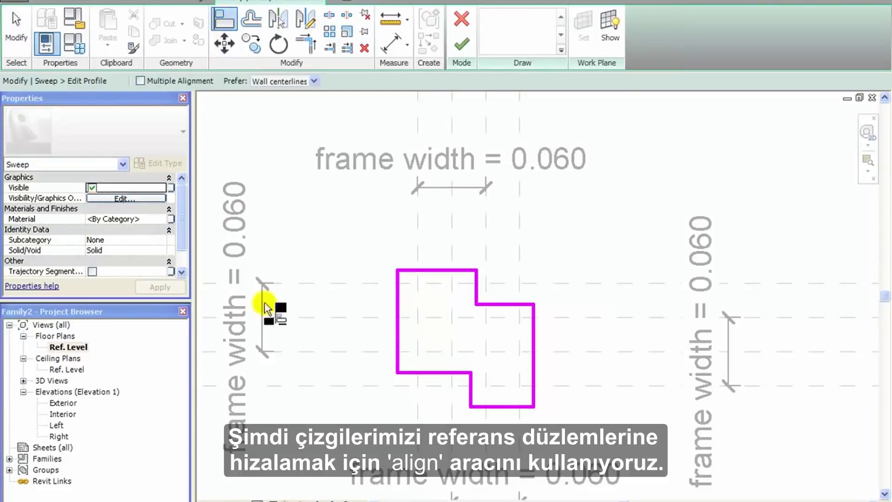
left_click(452, 271)
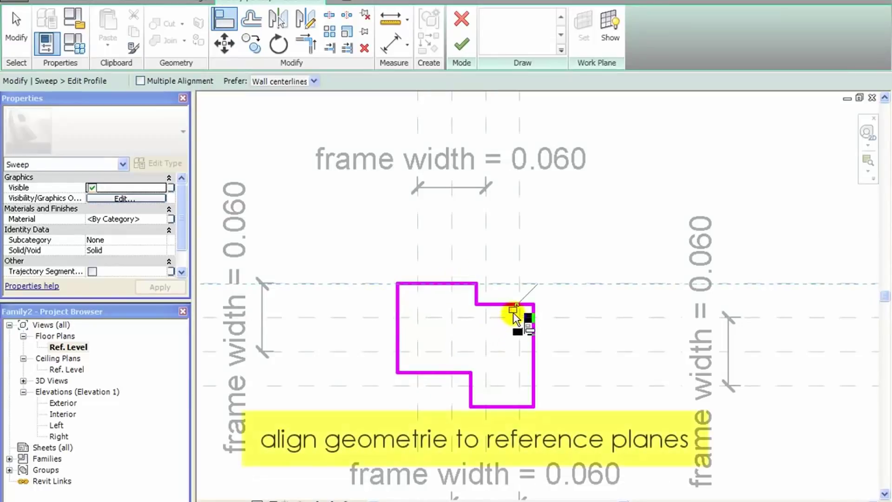
left_click(486, 256)
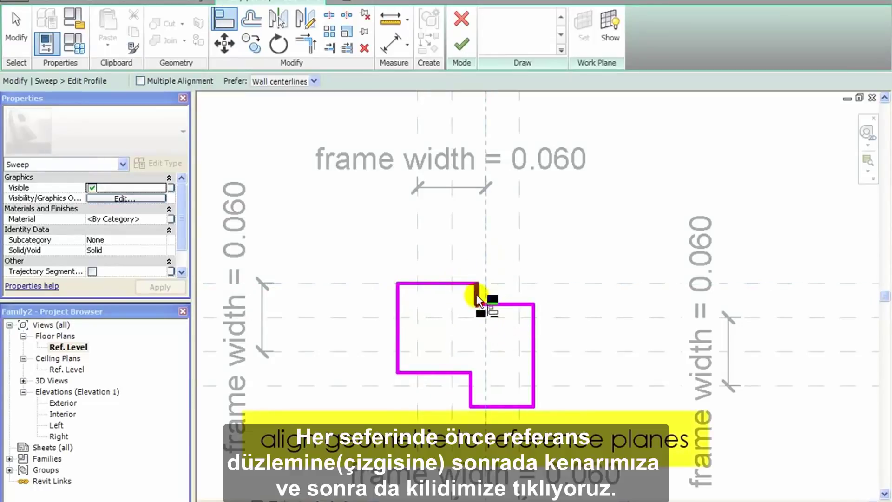
left_click(476, 296)
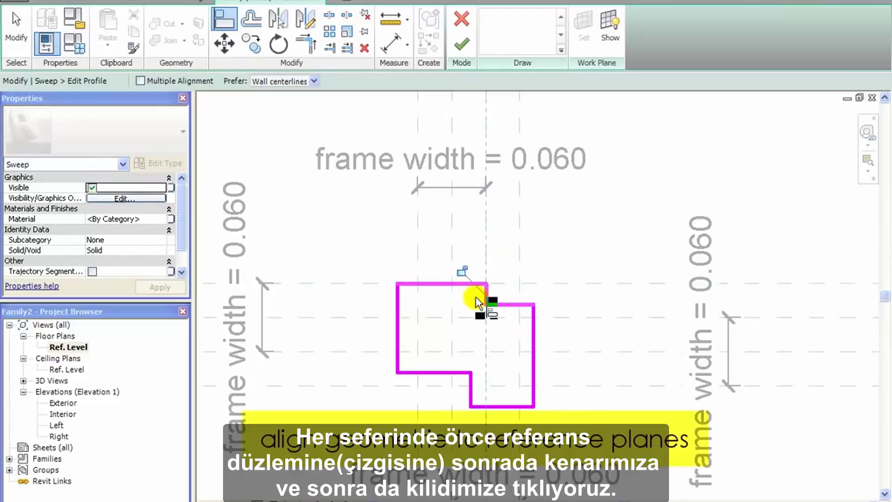
left_click(562, 317)
left_click(521, 305)
left_click(515, 345)
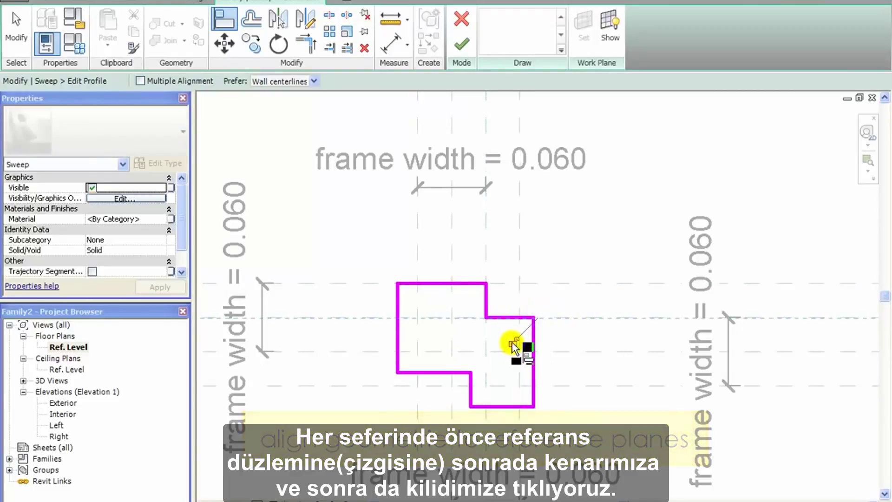
Step: Align and lock the profile's right side and lowest edge to the outermost frame reference planes on those sides
left_click(521, 283)
left_click(534, 358)
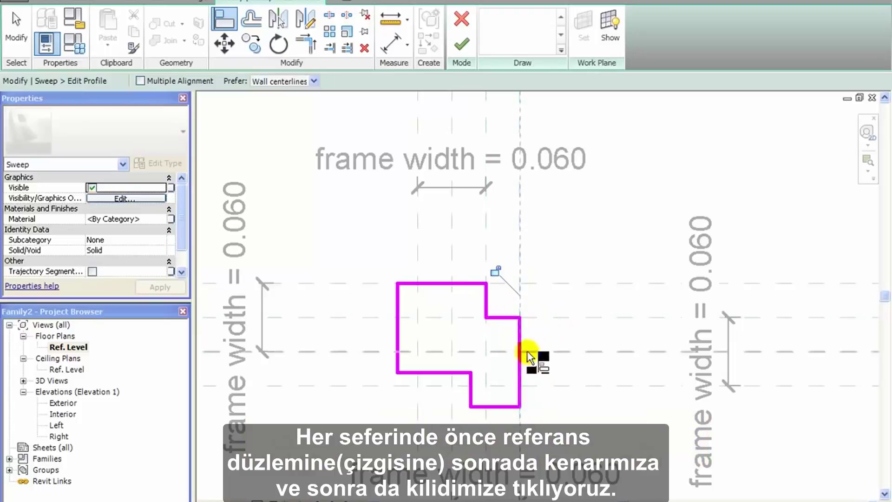
left_click(538, 385)
left_click(512, 408)
left_click(564, 363)
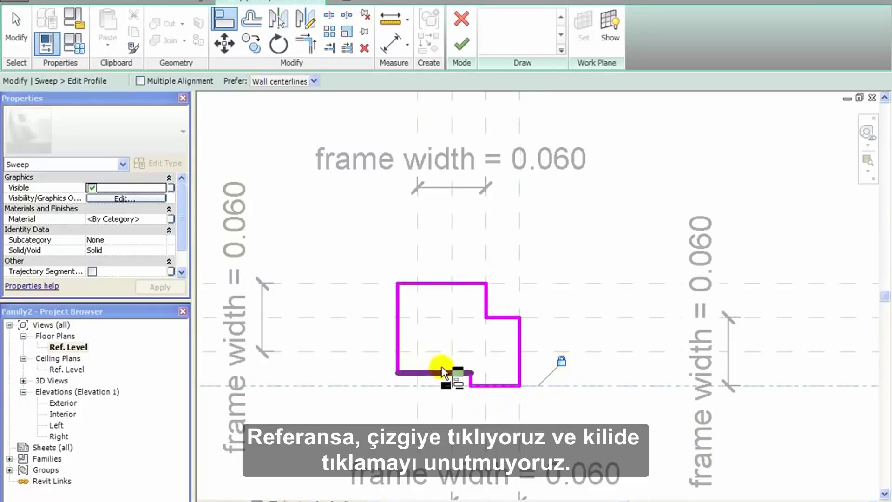
Step: Align and lock both edges of the lower step and the profile's left side to their frame reference planes
left_click(451, 351)
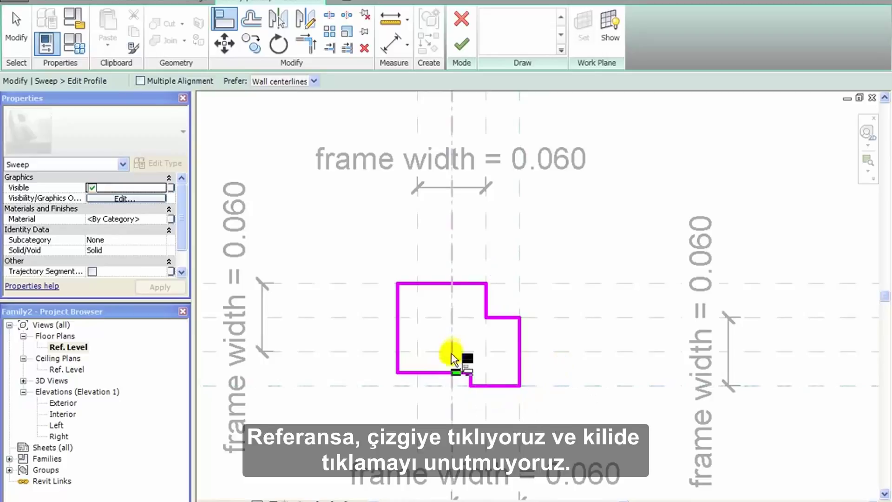
left_click(473, 378)
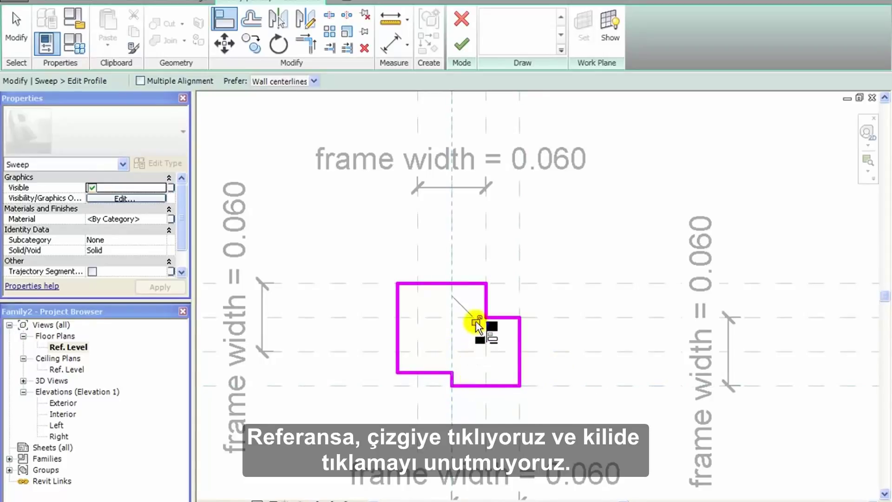
left_click(470, 352)
left_click(445, 374)
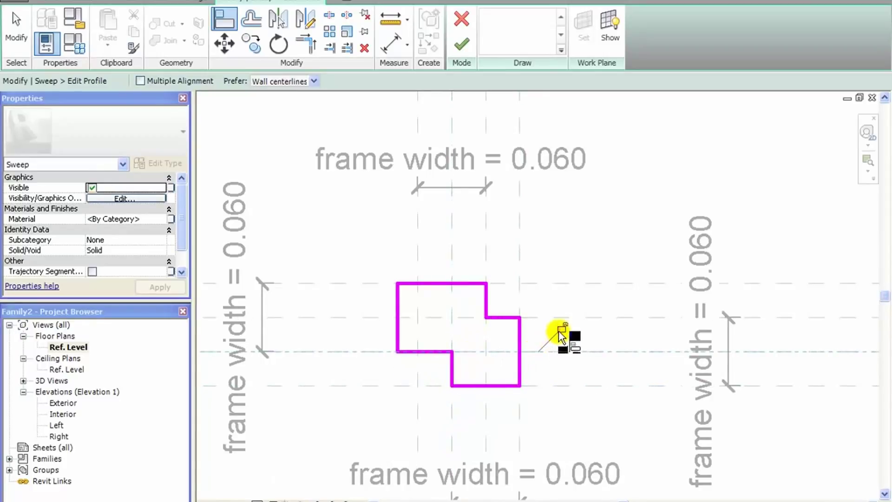
left_click(420, 309)
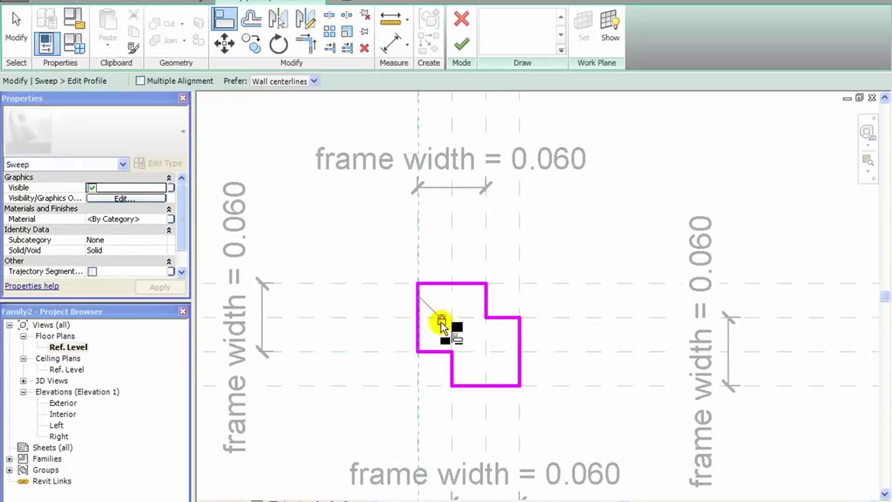
Step: Finish the profile sketch and complete the frame sweep
scroll(442, 325, "down", 3)
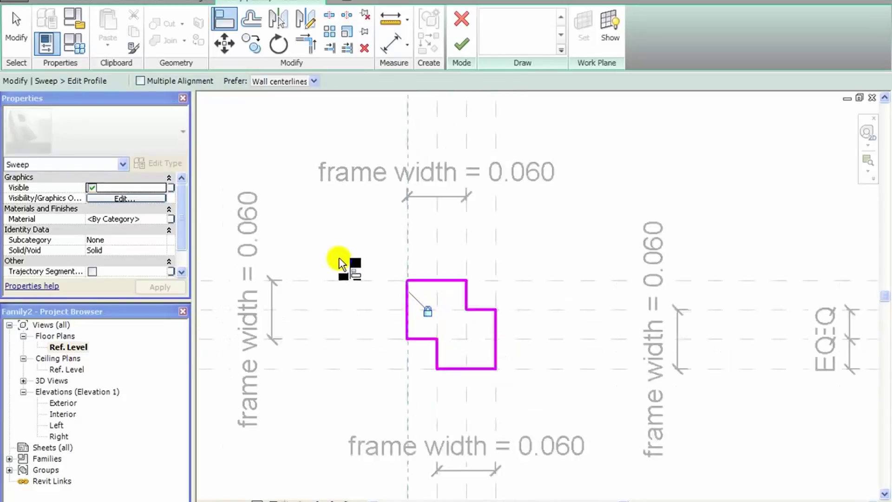
left_click(463, 47)
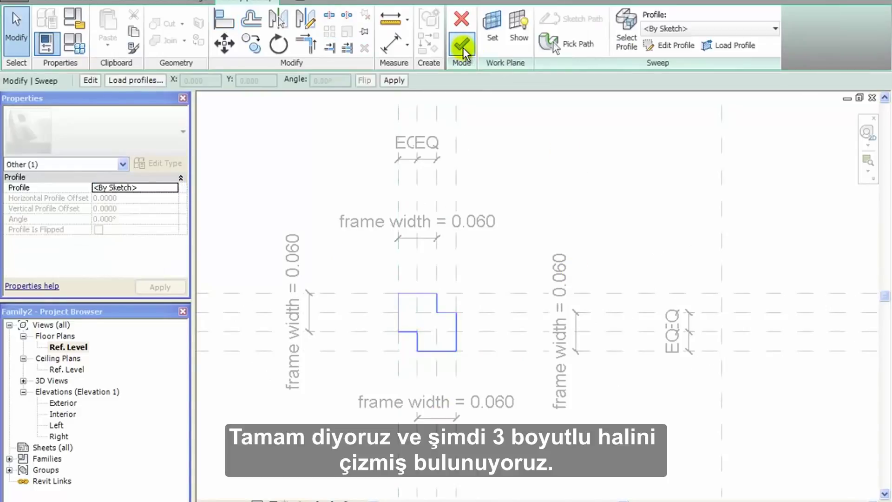
left_click(463, 47)
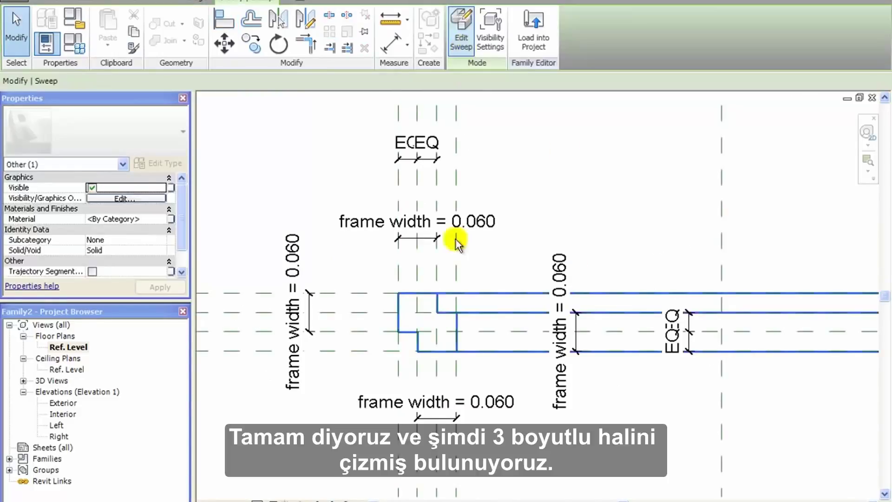
scroll(337, 313, "down", 5)
scroll(486, 339, "down", 2)
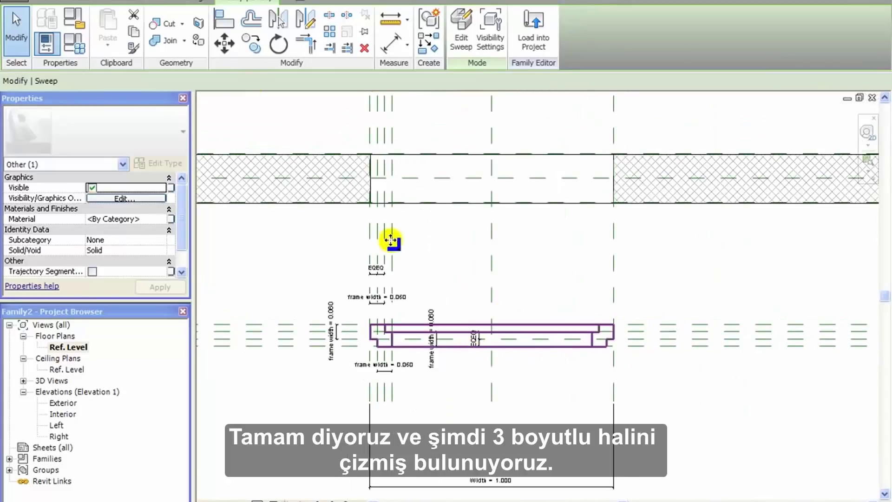
Step: Show the frame in the 3D view with the Shaded with Edges visual style and check its position against the wall opening
left_click(100, 5)
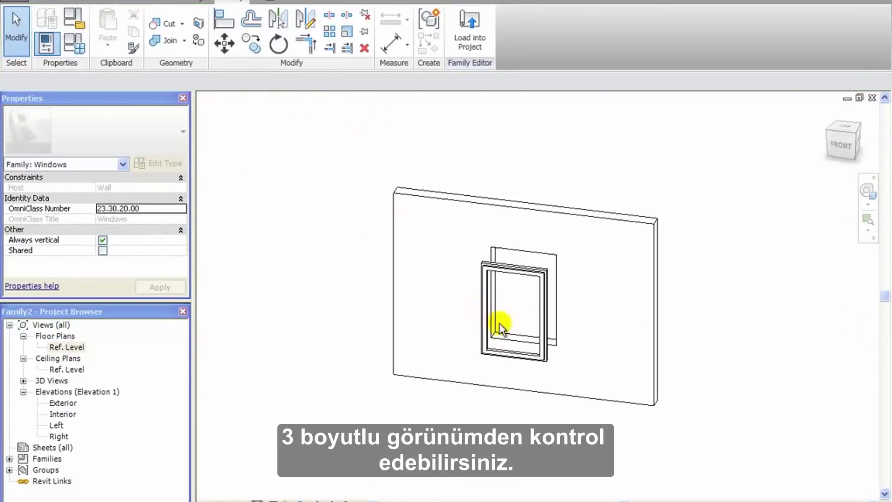
middle_click_drag(502, 318, 357, 312, "shift")
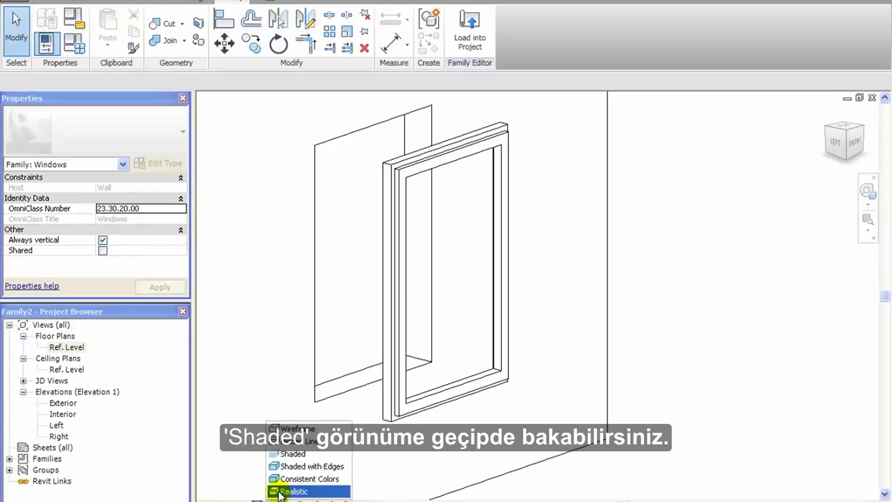
left_click(297, 467)
mouse_move(418, 389)
middle_mouse_down("shift")
mouse_move(160, 349)
mouse_move(508, 343)
mouse_move(497, 293)
middle_mouse_up("shift")
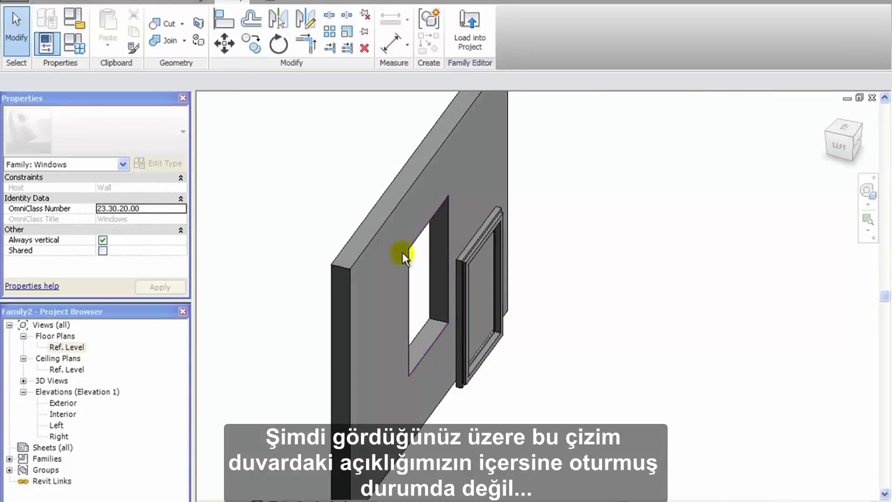
Step: In the Ref. Level floor plan, add an aligned dimension from the exterior wall face's reference plane to the nearest frame reference plane
double_click(75, 350)
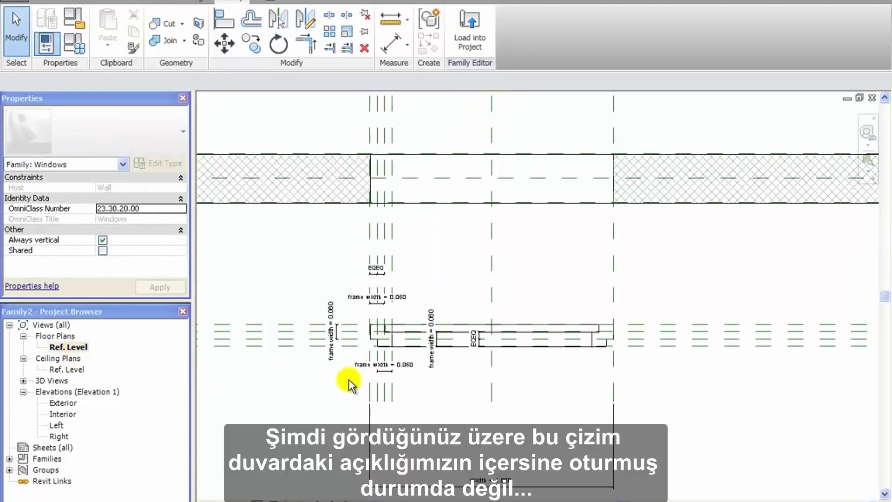
scroll(348, 381, "down", 1)
middle_click_drag(424, 329, 403, 351)
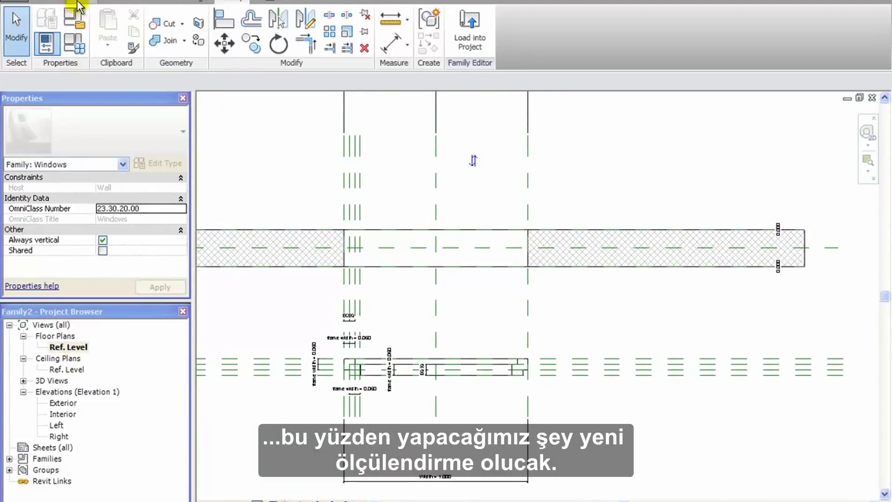
left_click(104, 2)
left_click(47, 33)
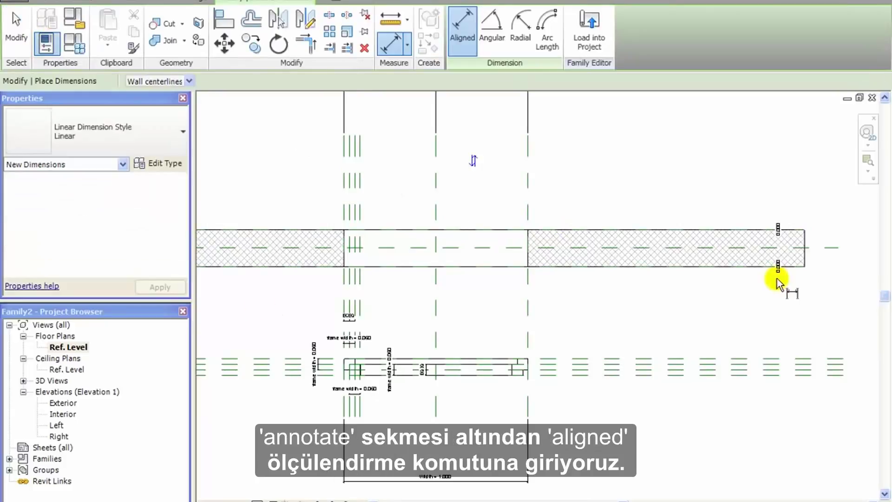
left_click(703, 230)
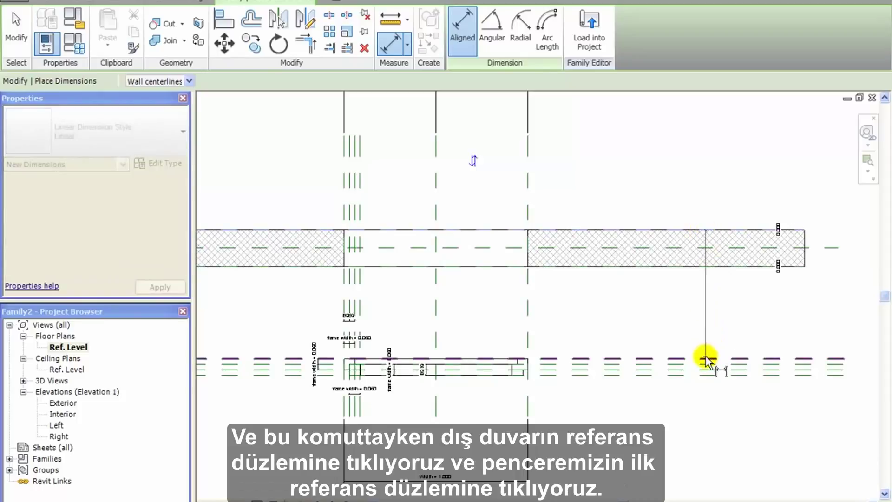
left_click(706, 360)
left_click(697, 439)
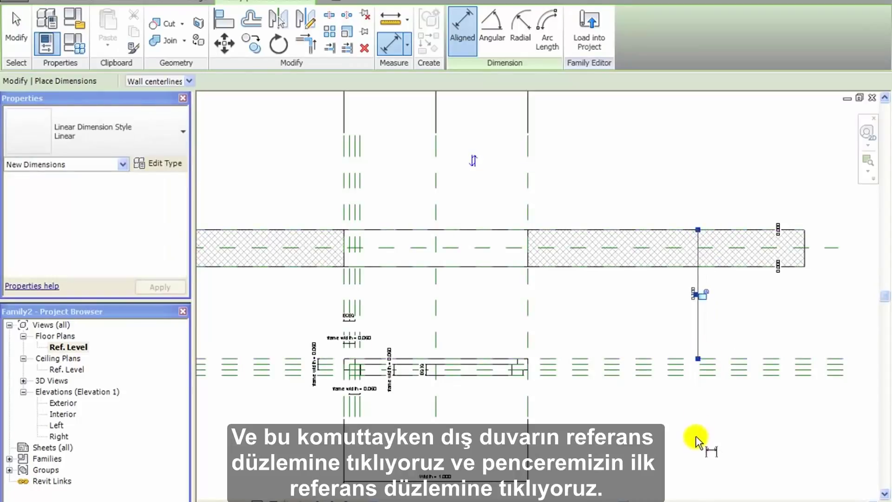
key("Escape")
key("Escape")
Step: Label the wall-to-frame dimension with a new type-based family parameter named depth, grouped under Dimensions
scroll(702, 306, "up", 3)
scroll(705, 311, "up", 3)
key("Escape")
key("Escape")
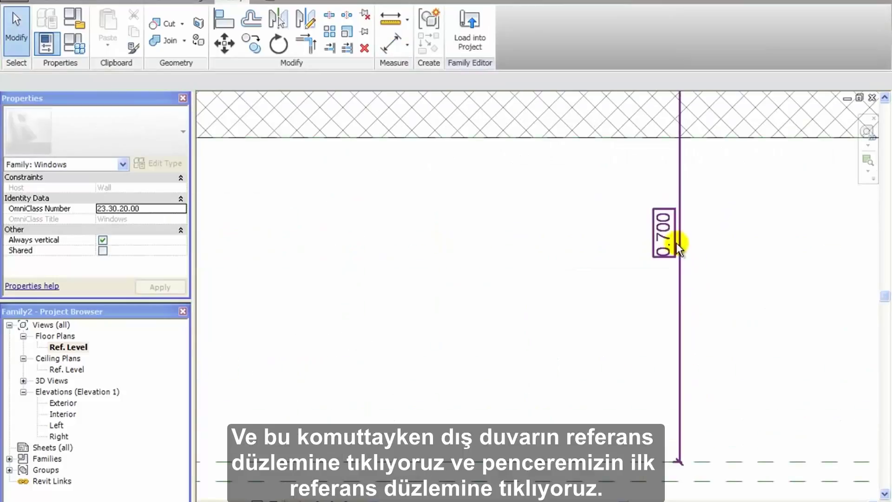
left_click(677, 247)
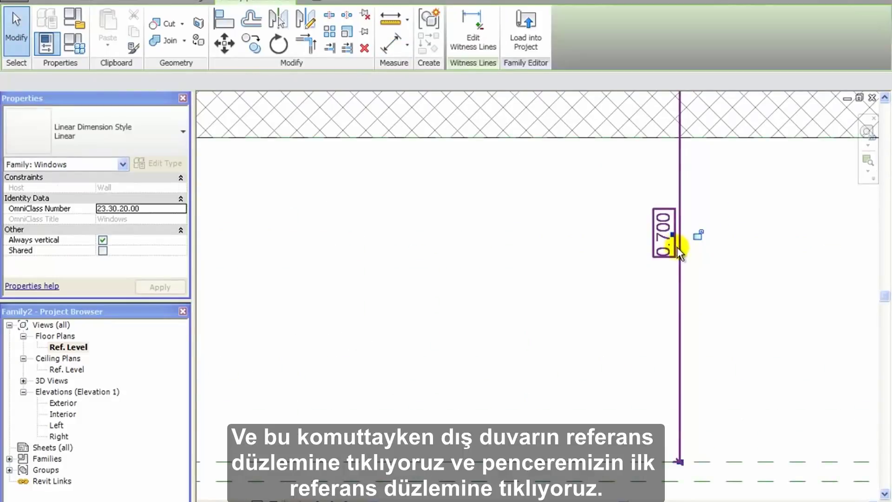
left_click(353, 86)
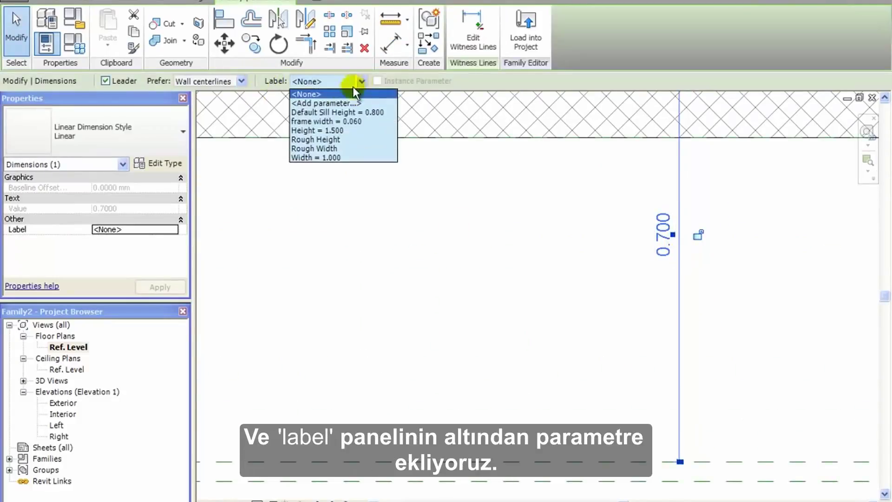
left_click(335, 101)
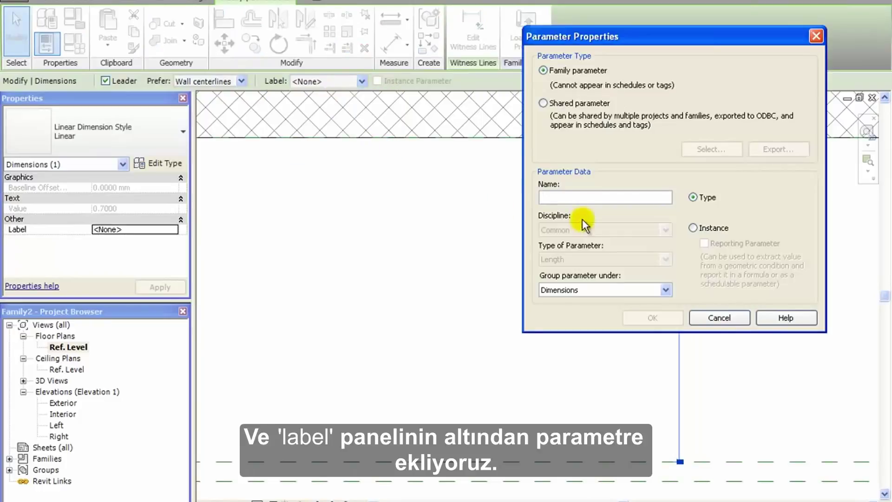
type("depth")
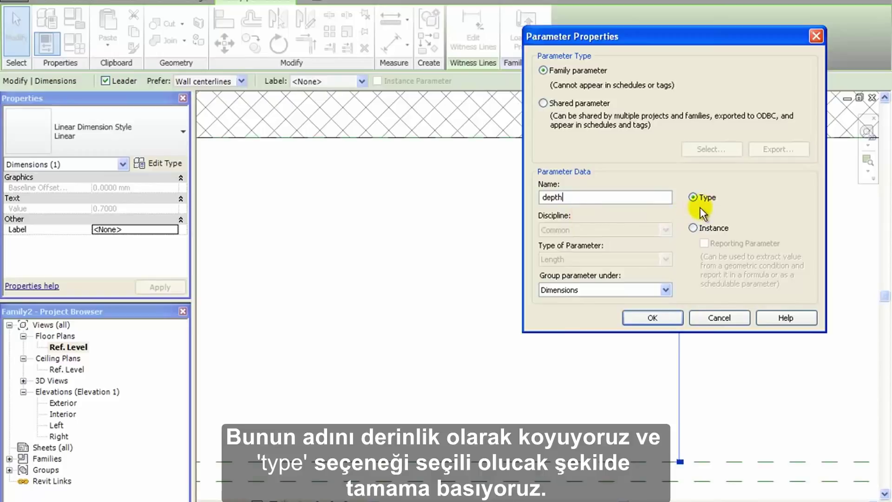
left_click(676, 317)
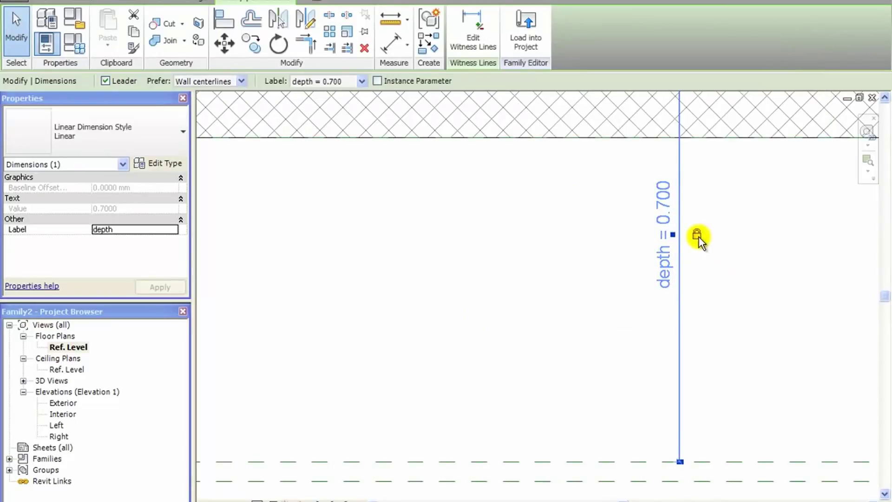
left_click(568, 325)
Step: Set the depth parameter to 0.06 in the family types to move the frame into the wall opening
scroll(557, 325, "down", 4)
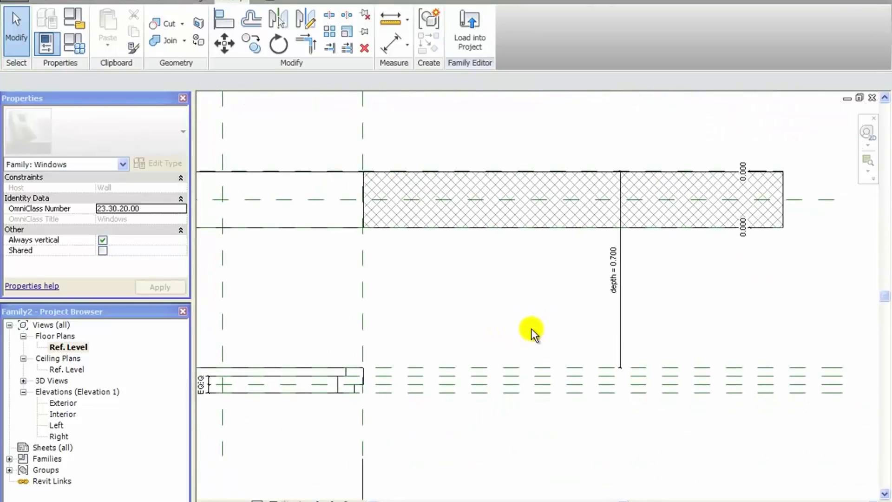
left_click(83, 49)
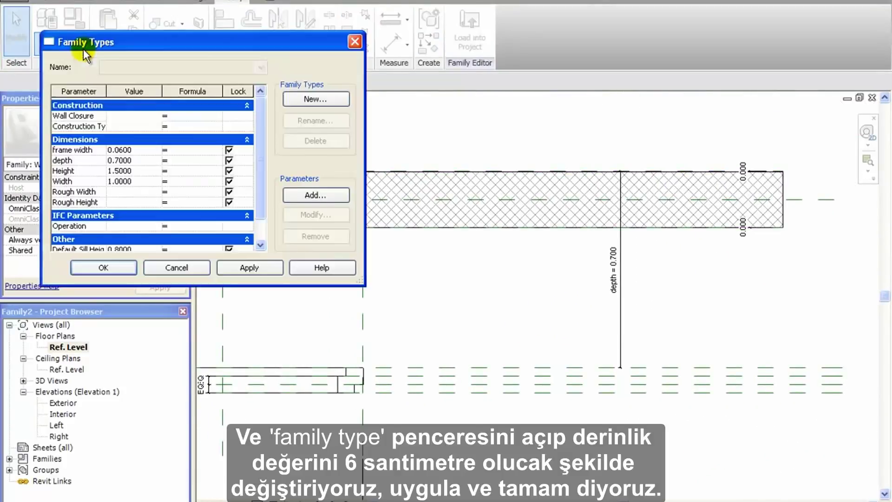
left_click(136, 161)
type("0.06")
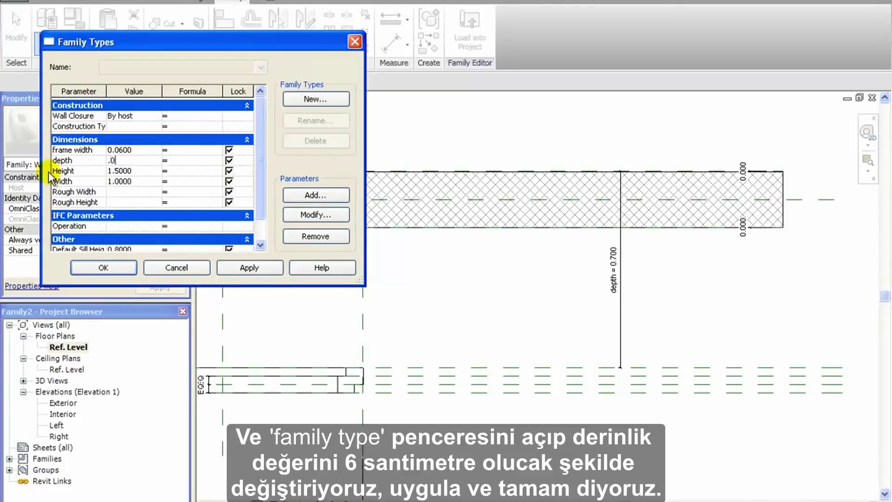
left_click(251, 268)
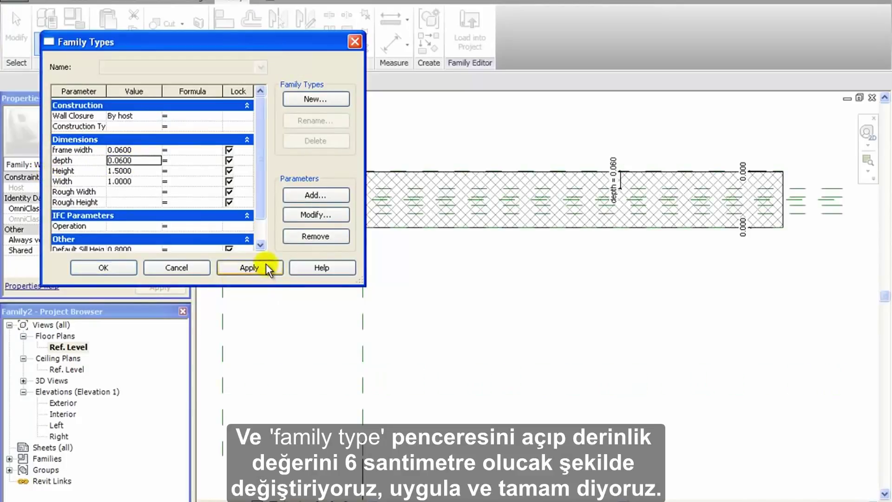
left_click(124, 267)
scroll(320, 258, "down", 2)
middle_click_drag(320, 259, 516, 288)
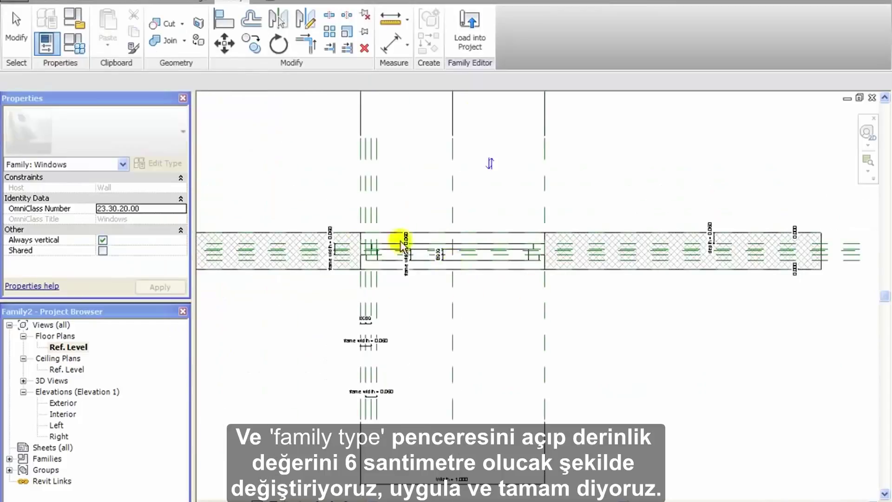
scroll(366, 241, "up", 5)
middle_click_drag(594, 250, 387, 250)
scroll(622, 253, "down", 4)
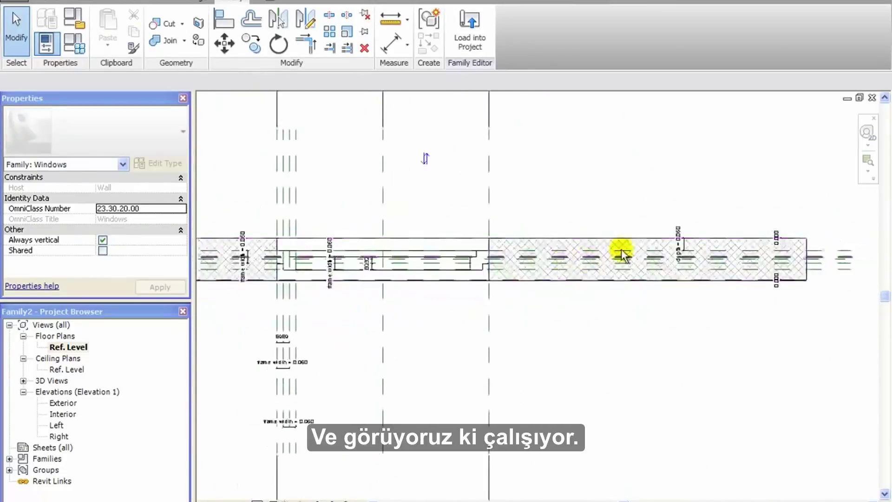
Step: Undo the last depth parameter change in the floor plan
scroll(671, 253, "up", 5)
scroll(544, 279, "down", 3)
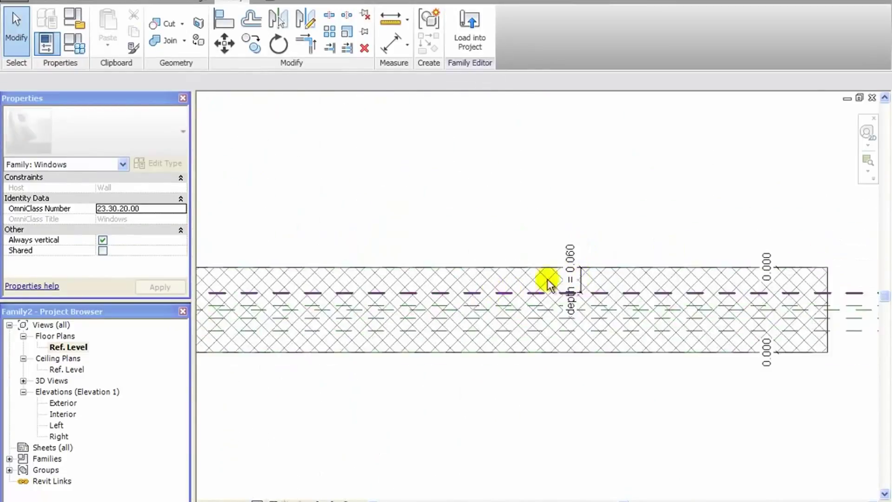
scroll(425, 293, "up", 4)
scroll(420, 285, "up", 1)
mouse_move(562, 352)
middle_mouse_down()
mouse_move(419, 285)
mouse_move(459, 316)
middle_mouse_up()
key("ctrl+z")
scroll(456, 292, "down", 2)
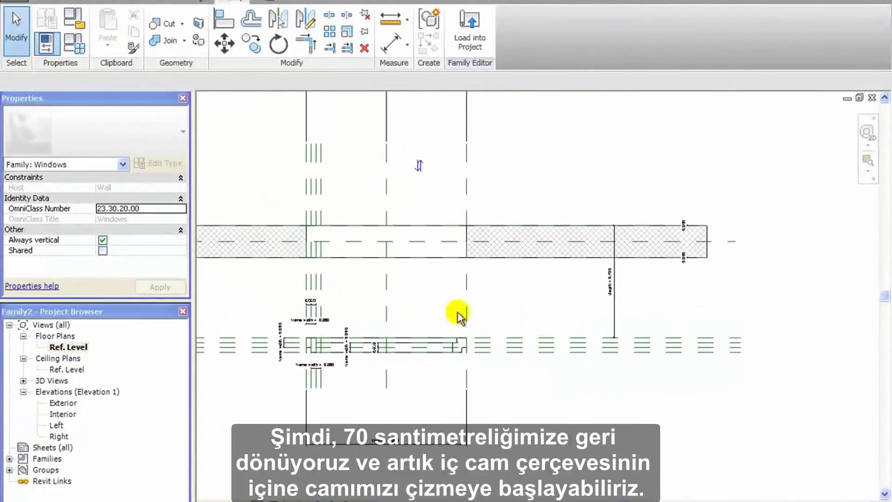
Step: Name the centre reference plane of the inner frame glass
scroll(417, 279, "up", 3)
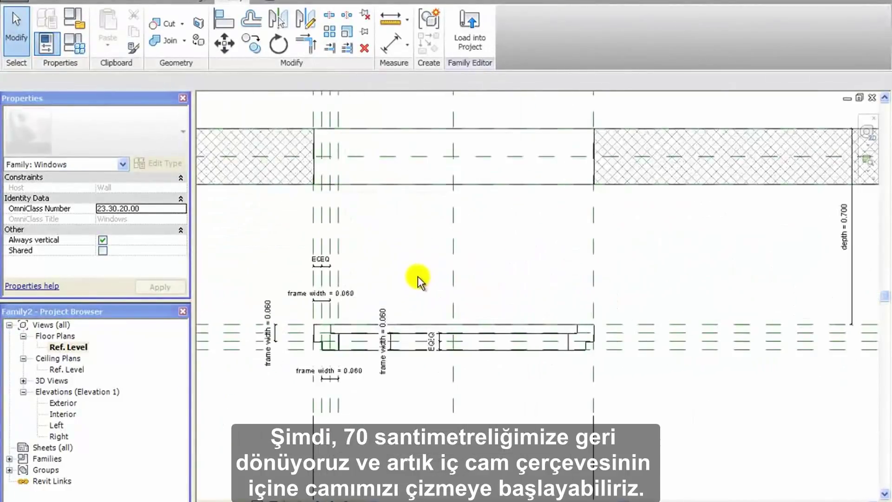
middle_click_drag(384, 369, 390, 286)
scroll(383, 279, "up", 2)
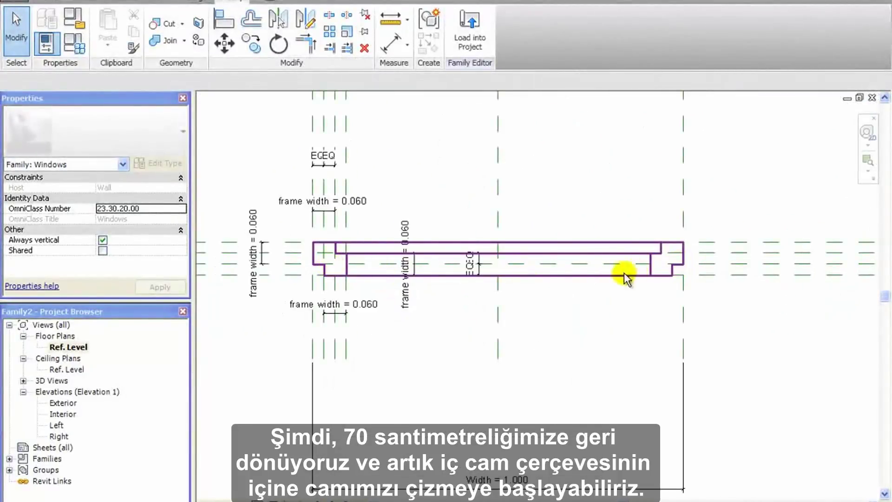
scroll(408, 283, "down", 1)
middle_click_drag(463, 252, 268, 291)
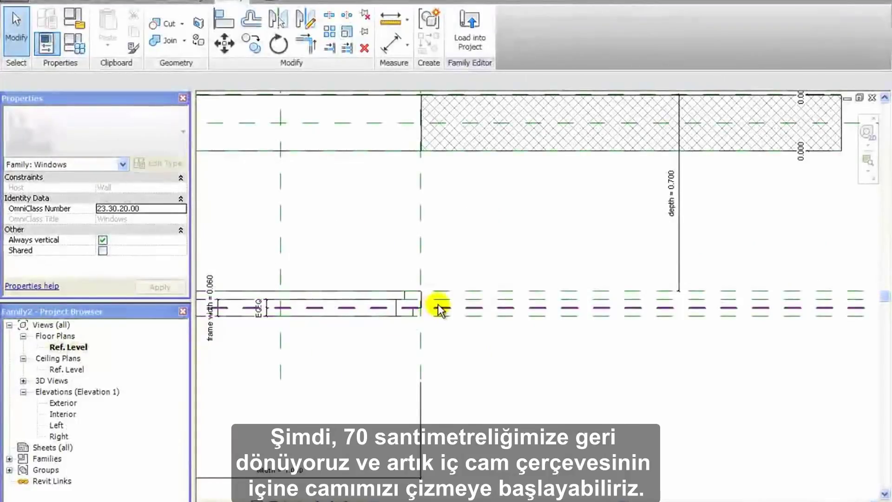
scroll(317, 310, "up", 2)
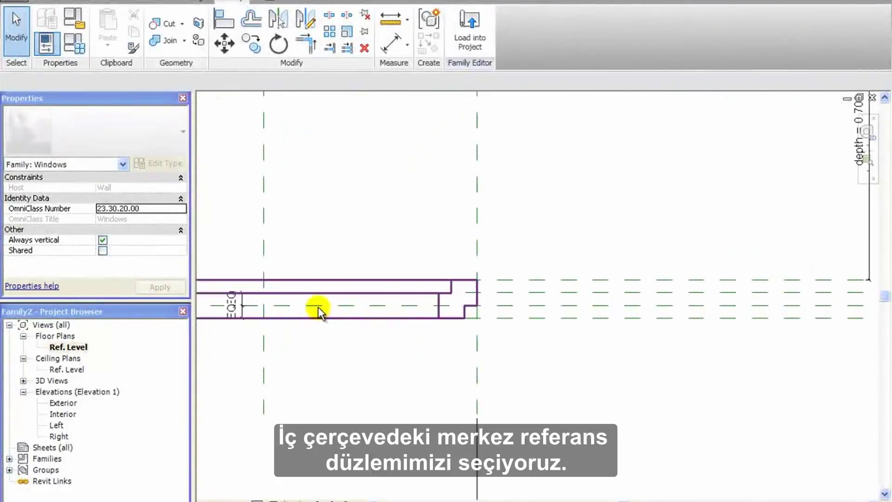
left_click(548, 308)
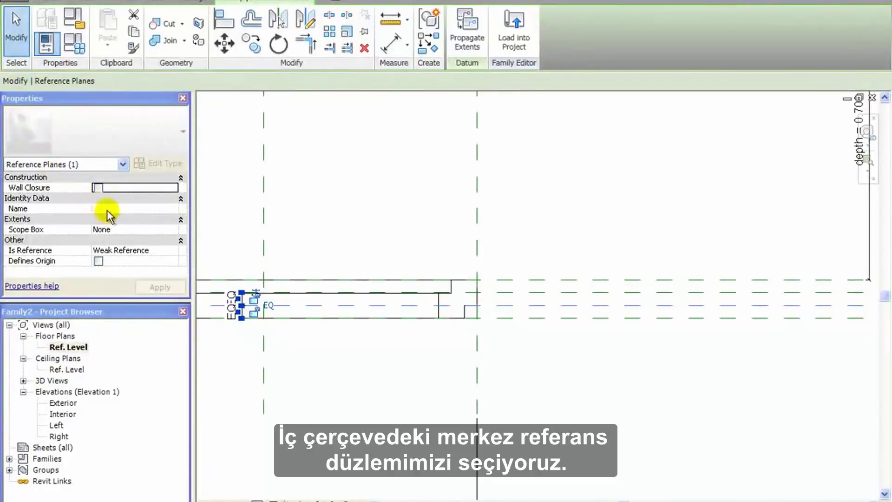
left_click(140, 209)
type("glass")
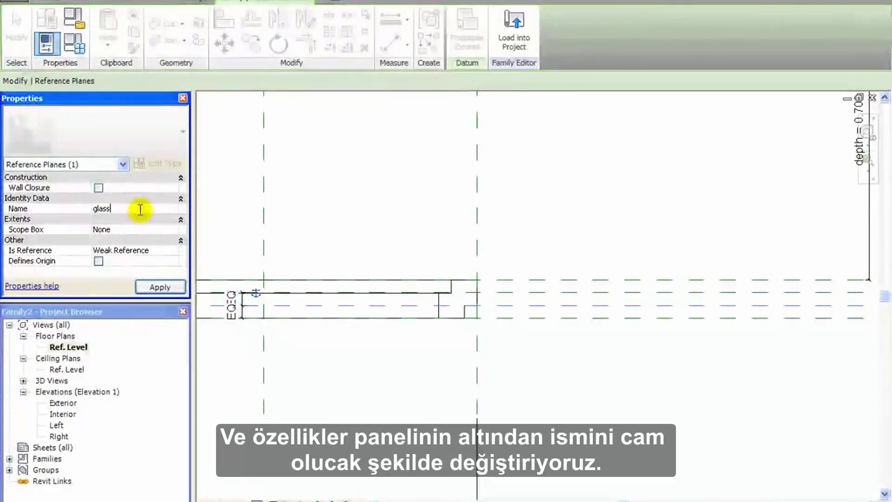
key("Return")
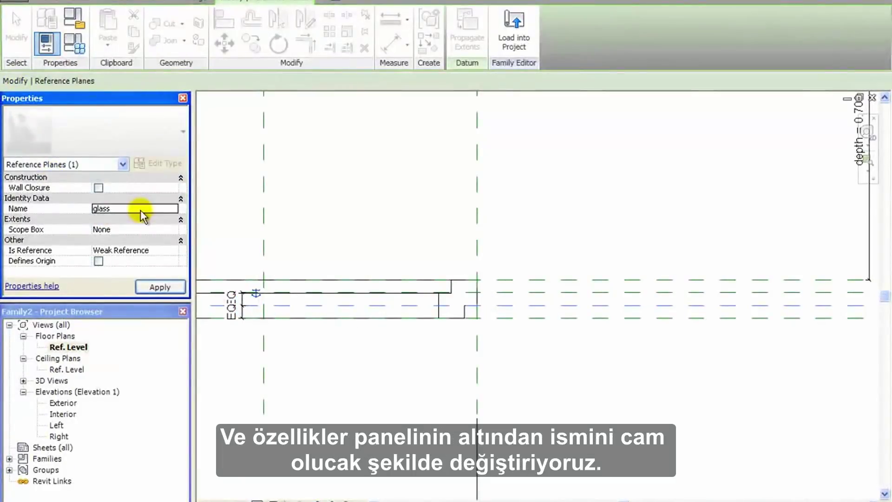
left_click(156, 287)
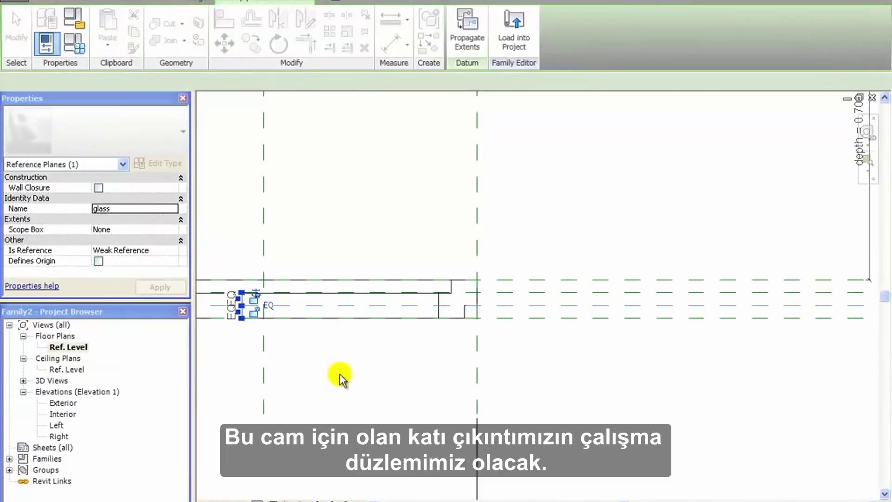
Step: In the Exterior elevation, start an extrusion and pick the inner frame's four inside edges as locked sketch lines
scroll(492, 357, "down", 2)
scroll(499, 349, "down", 1)
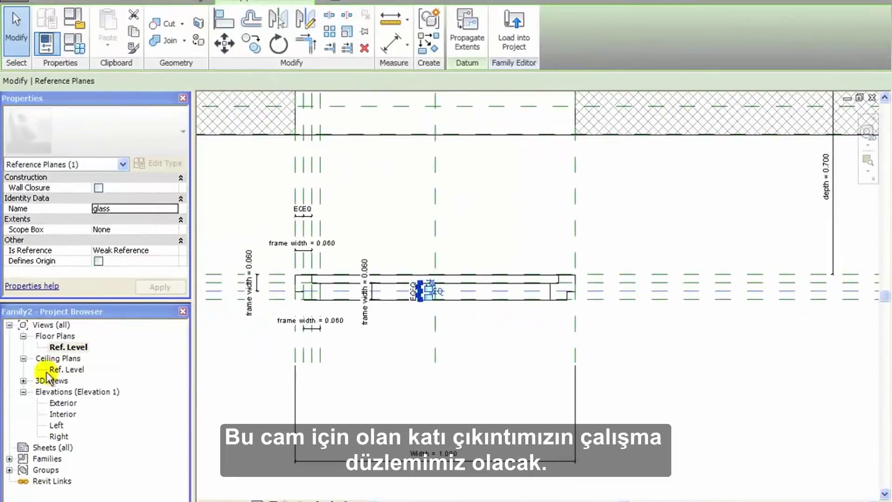
double_click(62, 403)
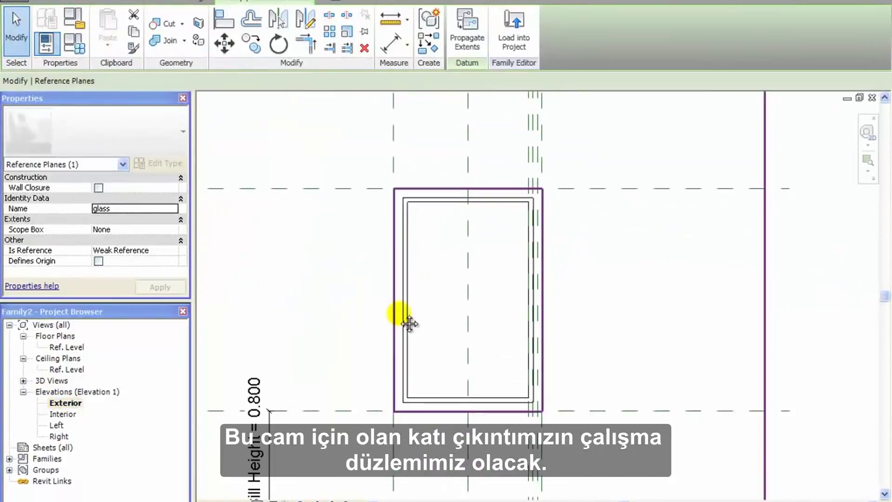
left_click(50, 7)
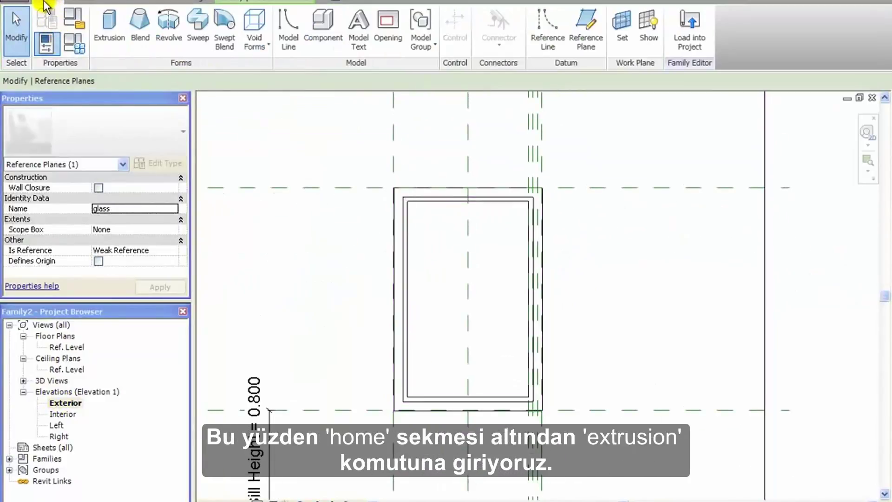
left_click(119, 42)
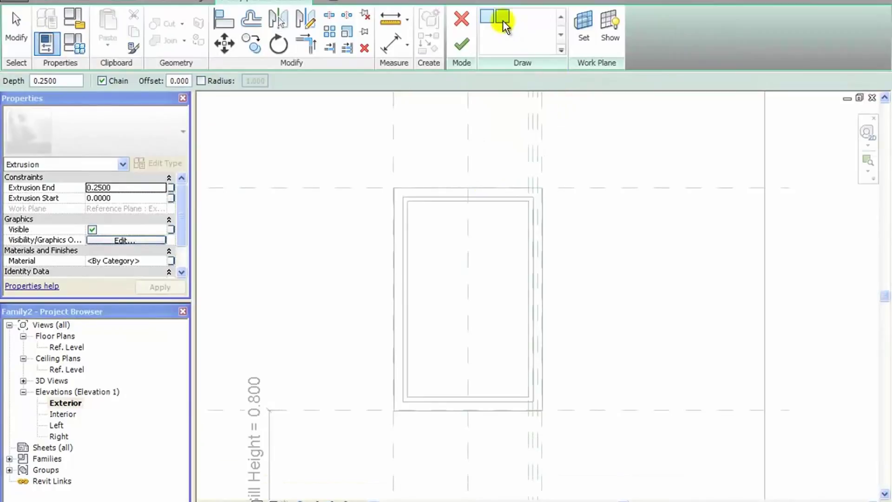
left_click(521, 49)
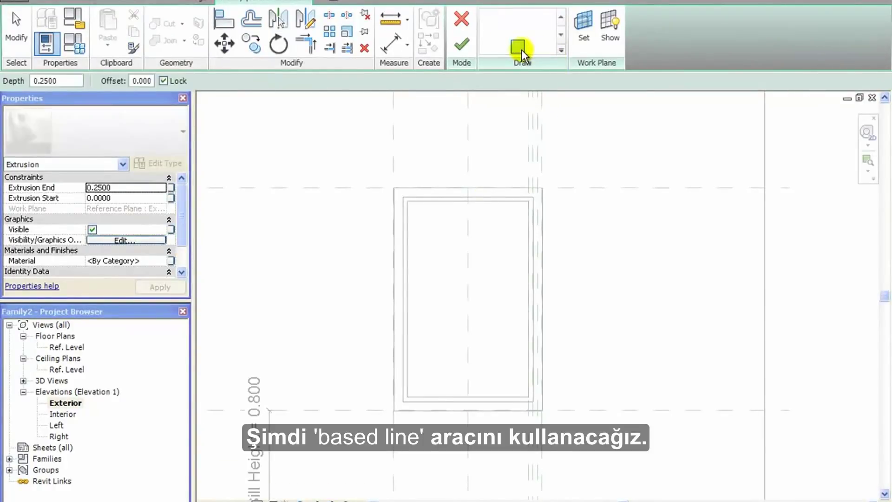
left_click(428, 202)
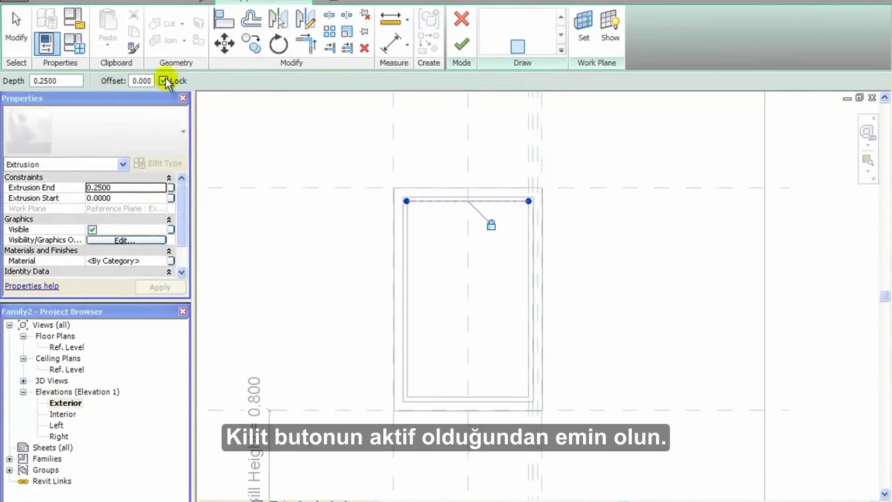
left_click(416, 248)
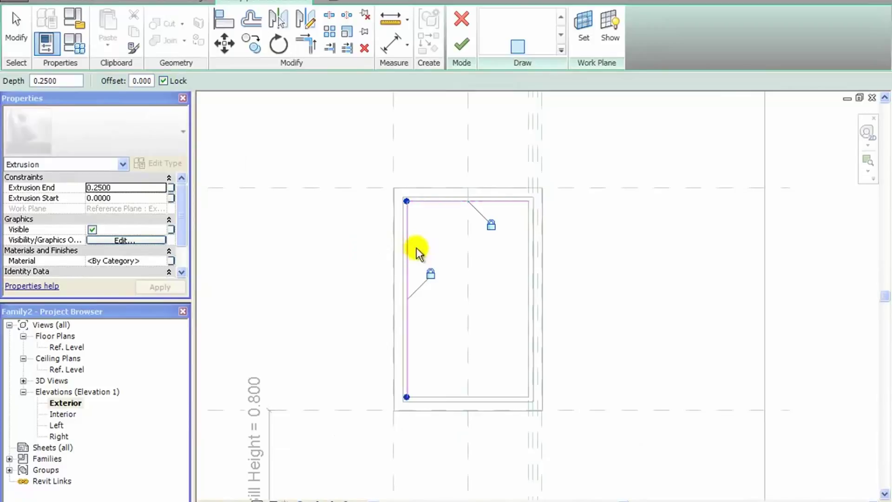
left_click(467, 391)
left_click(526, 324)
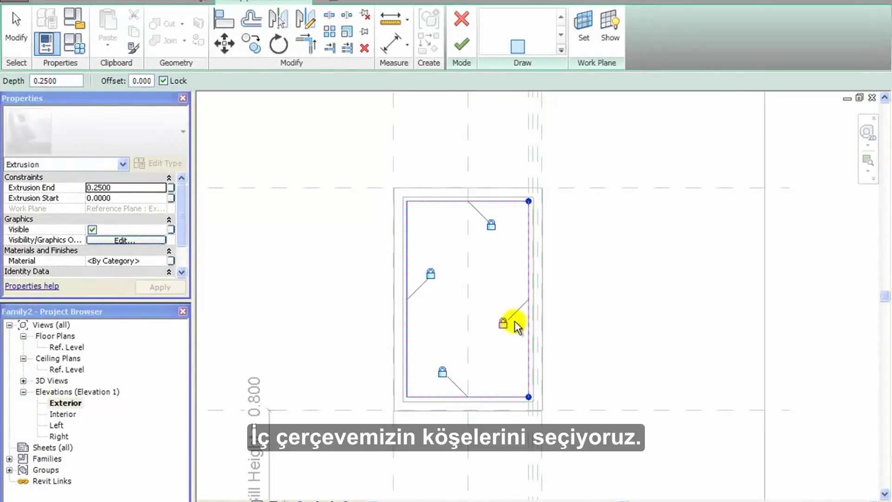
Step: Set the extrusion sketch's work plane to Reference Plane : glass
left_click(581, 22)
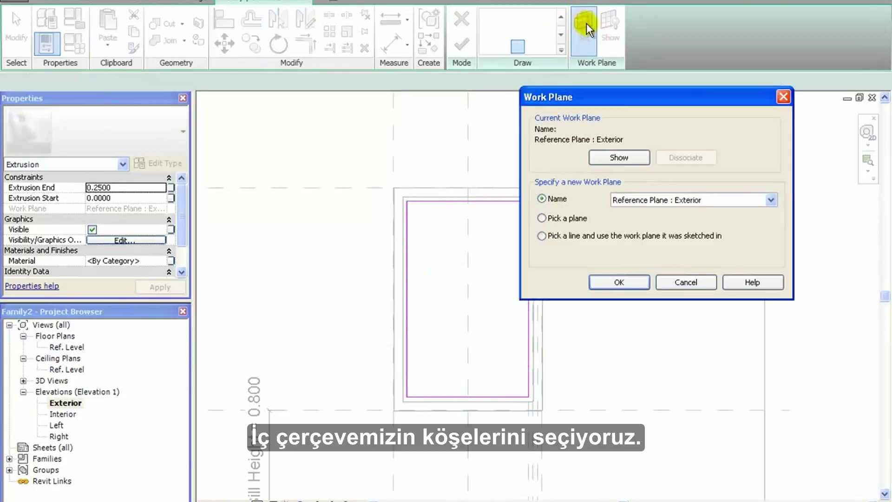
left_click(735, 200)
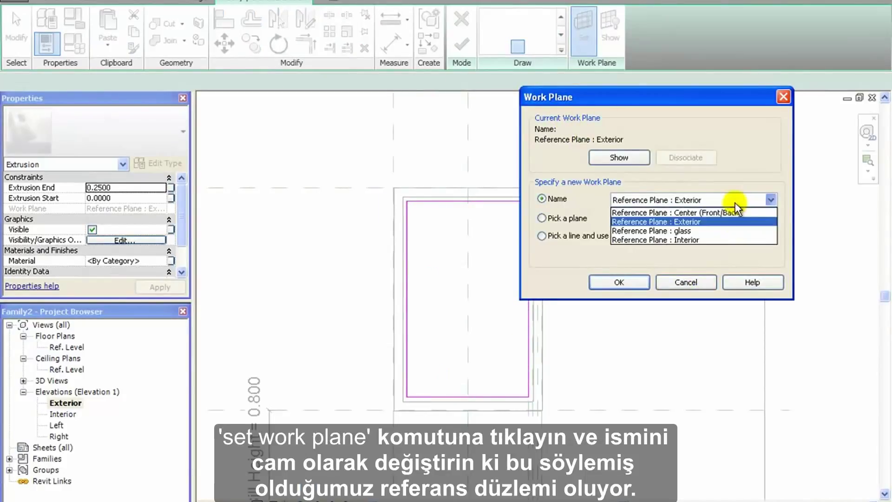
left_click(688, 227)
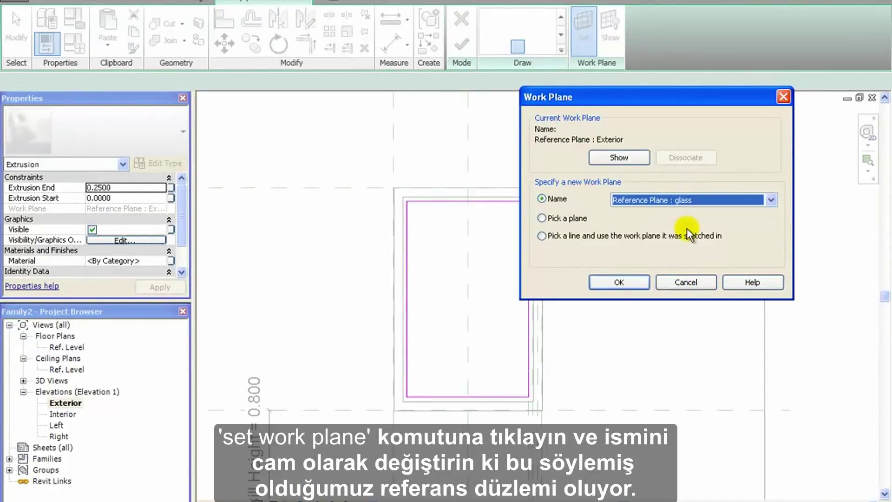
left_click(638, 281)
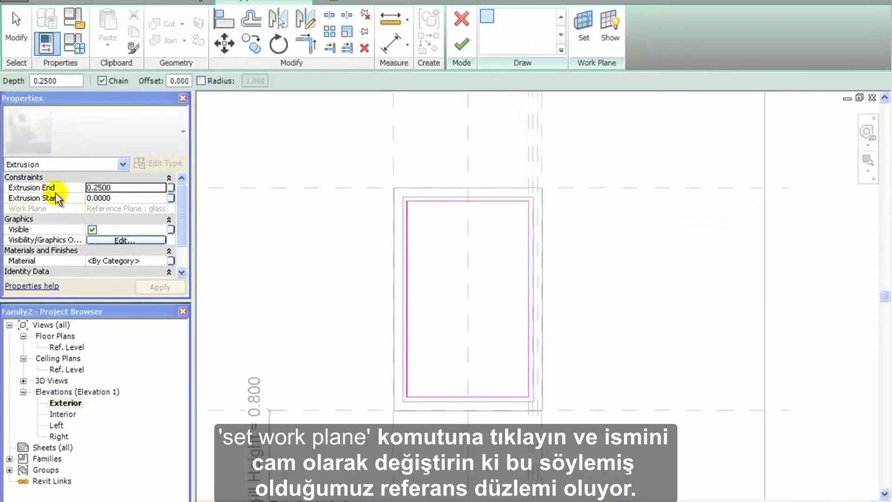
Step: Set the extrusion start to -0.01 and the extrusion end to 0.01, and finish the glass extrusion
left_click(120, 198)
type("-0.")
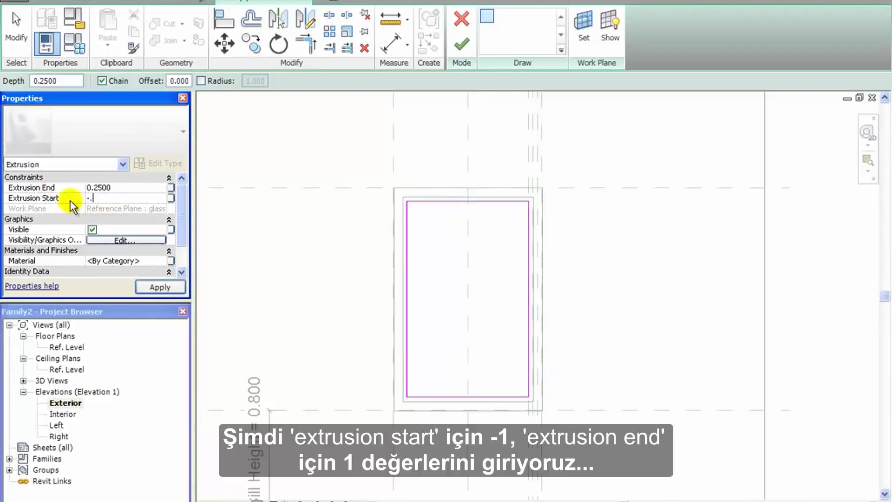
type("01")
left_click(123, 187)
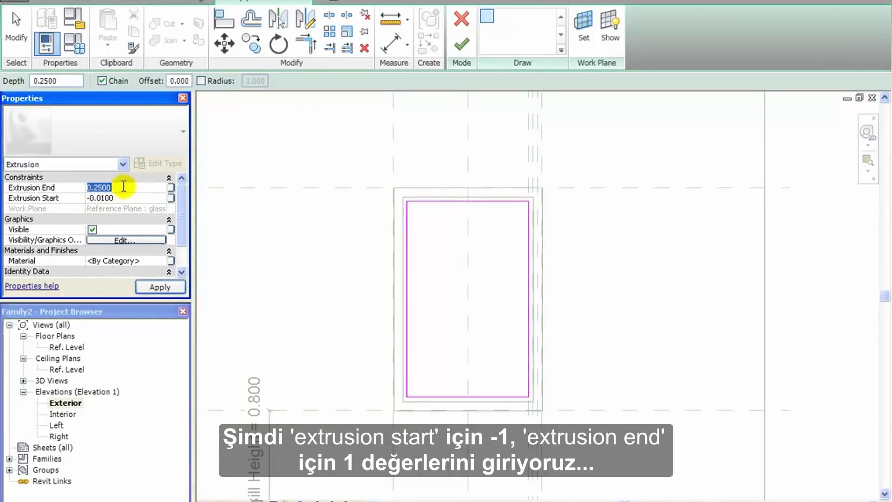
left_click(158, 289)
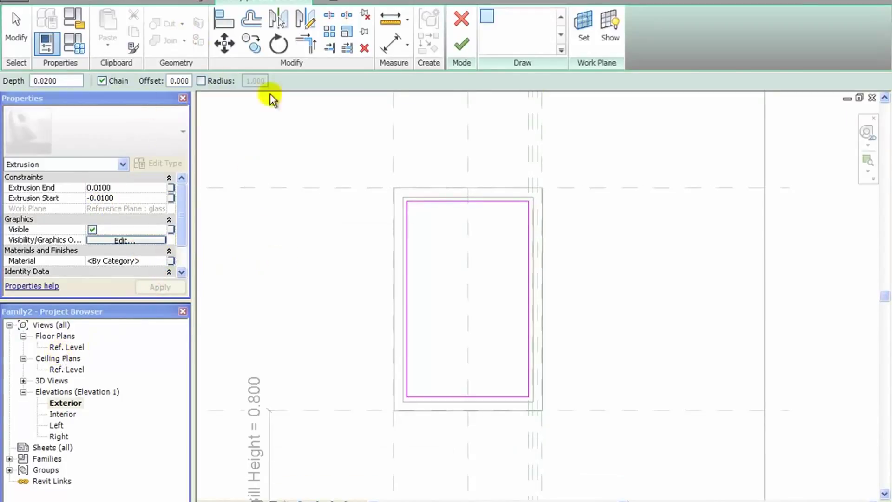
left_click(461, 46)
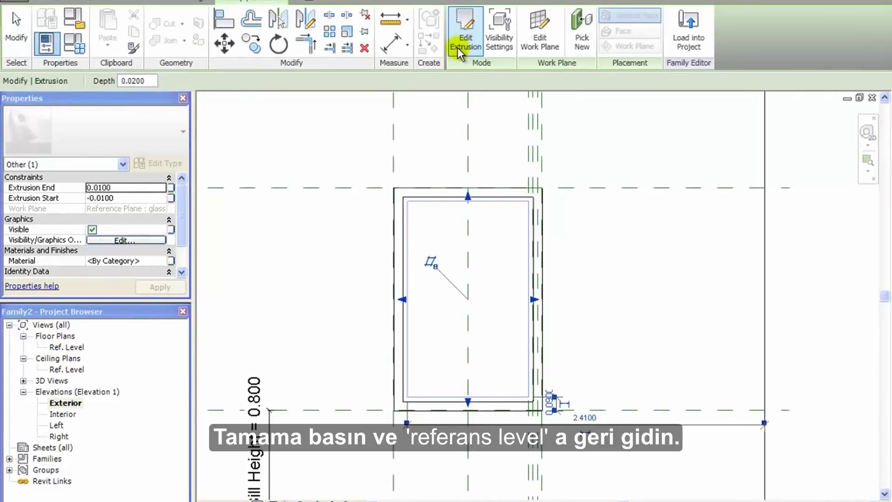
Step: Examine the glass pane's position within the inner frame in the Ref. Level floor plan
double_click(70, 348)
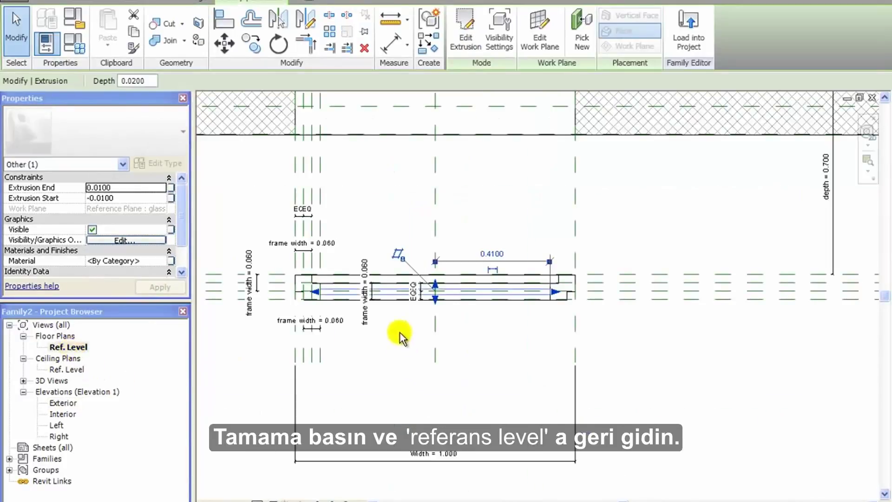
left_click(509, 316)
scroll(295, 298, "up", 3)
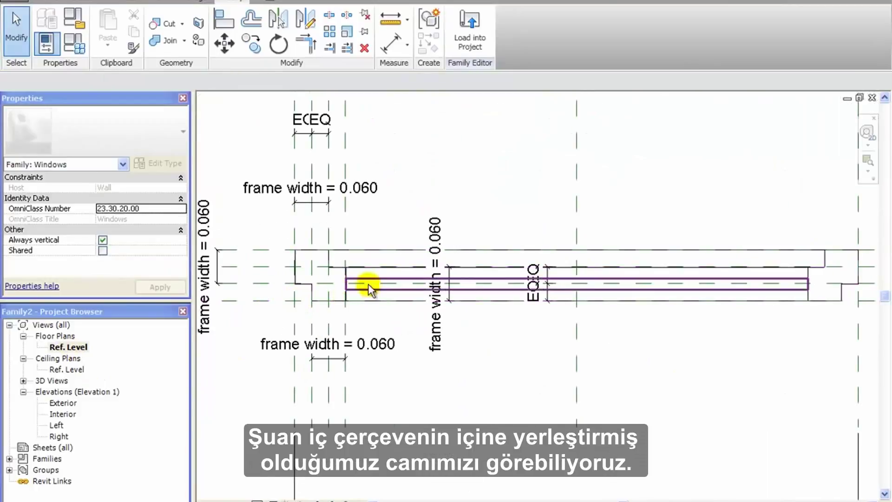
left_click(378, 282)
scroll(400, 405, "down", 1)
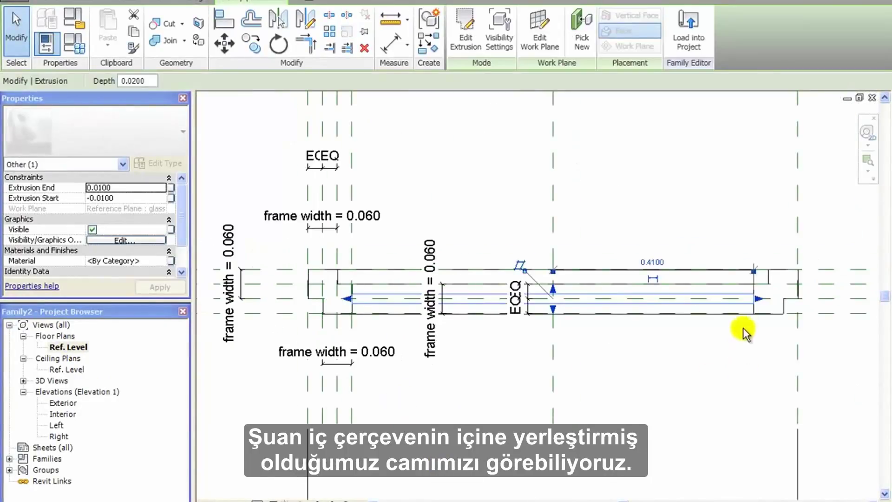
scroll(739, 309, "up", 1)
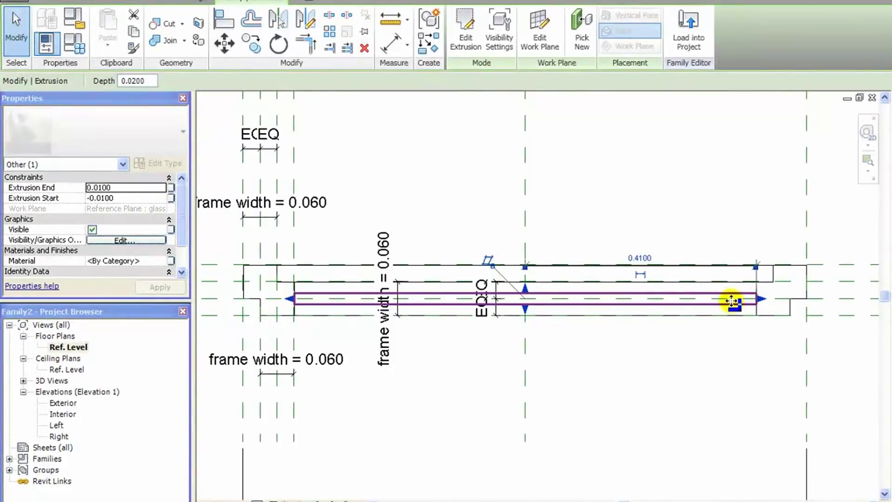
scroll(398, 350, "up", 1)
scroll(394, 343, "down", 2)
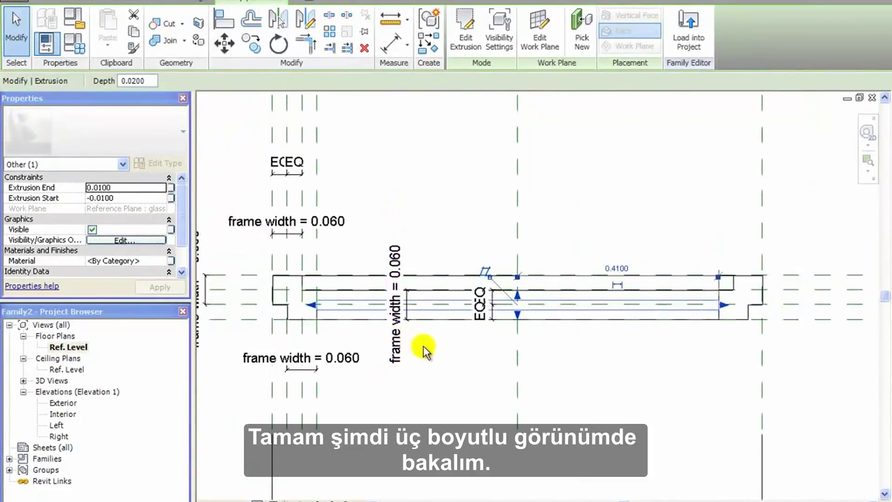
Step: In the 3D view, select the frame sweep and duplicate the Default material as "frame" for its material
left_click(121, 2)
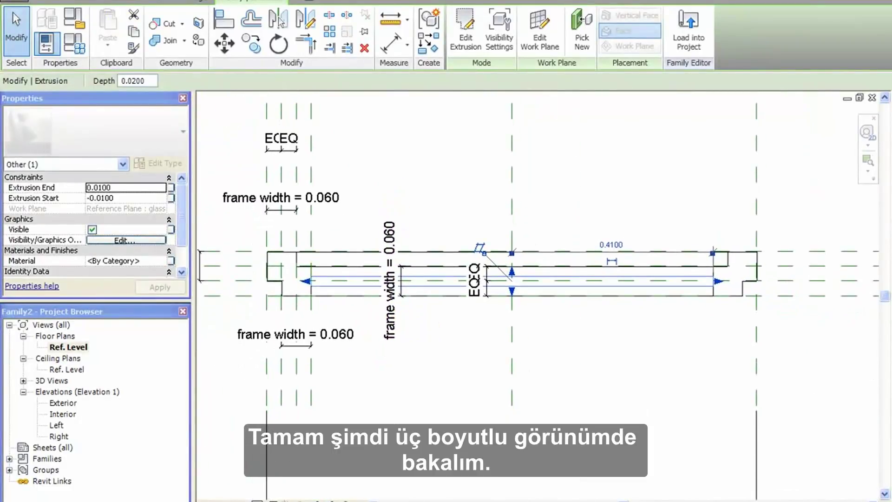
left_click(520, 315)
middle_click_drag(521, 319, 420, 274, "shift")
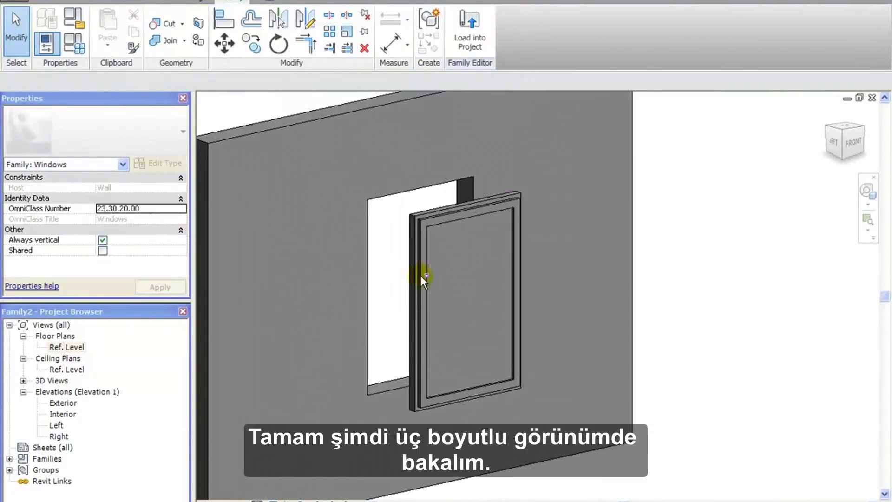
left_click(421, 245)
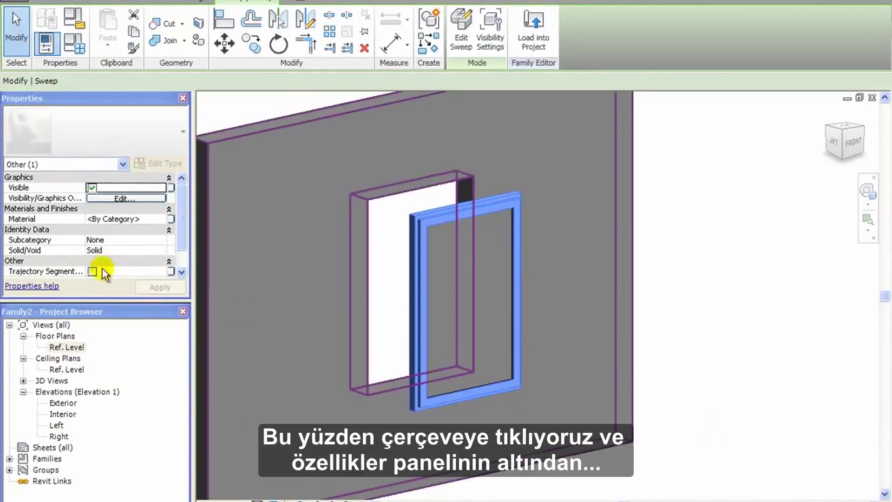
left_click(165, 219)
left_click(166, 219)
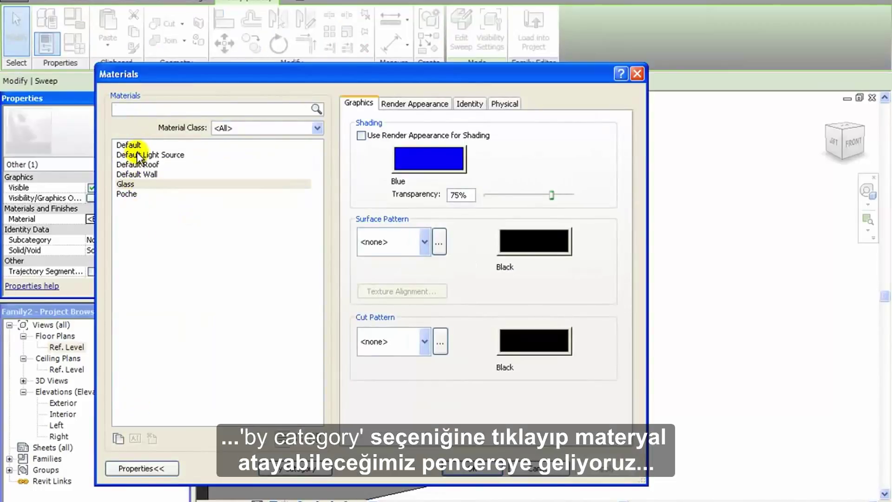
left_click(135, 147)
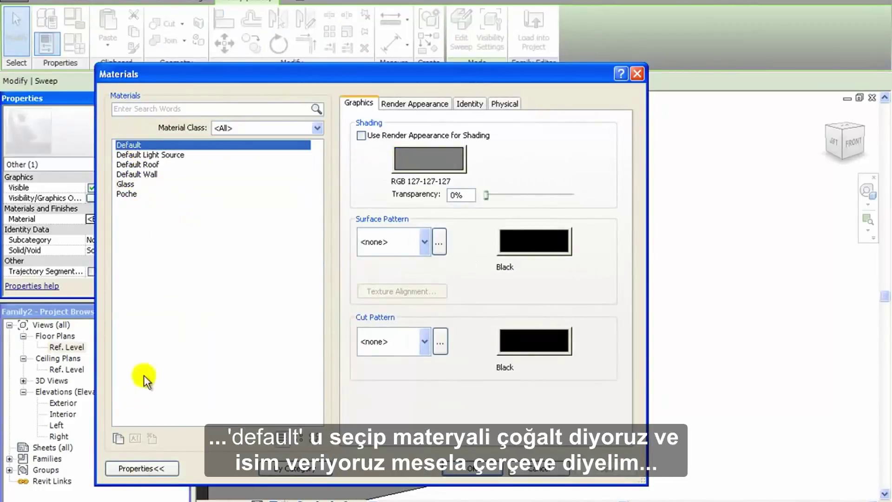
left_click(119, 439)
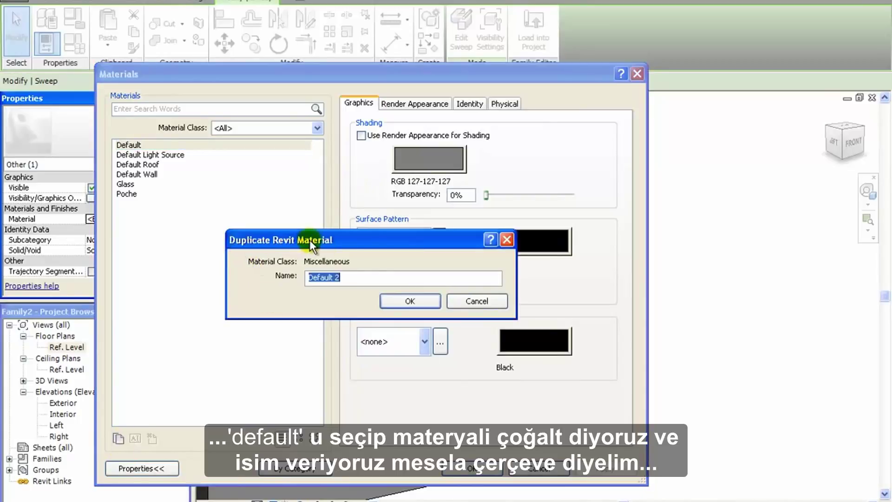
type("frame")
left_click(429, 303)
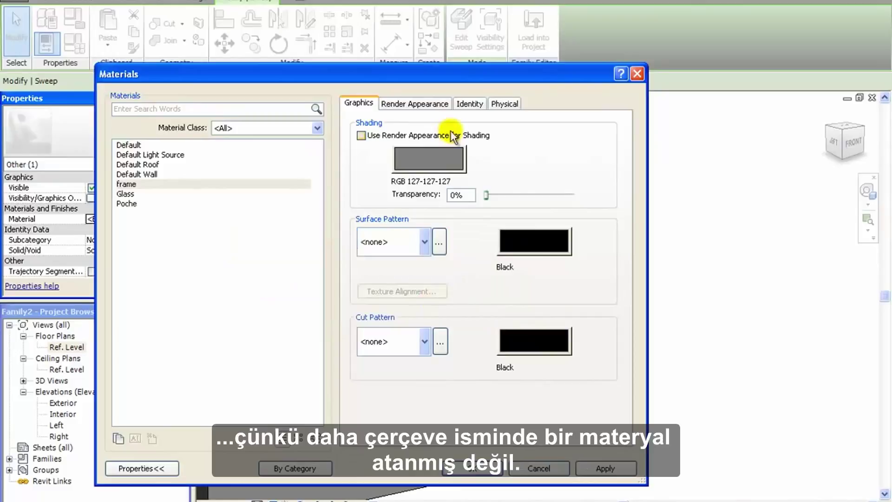
Step: Set the frame material's shading color to brown RGB 128-064-000 and assign the material to the frame sweep
left_click(436, 106)
left_click(463, 104)
left_click(504, 104)
left_click(366, 105)
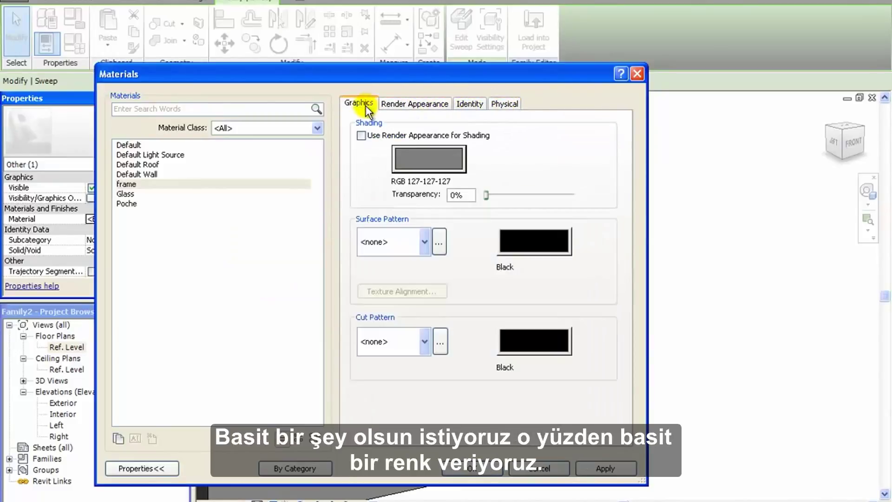
left_click(428, 160)
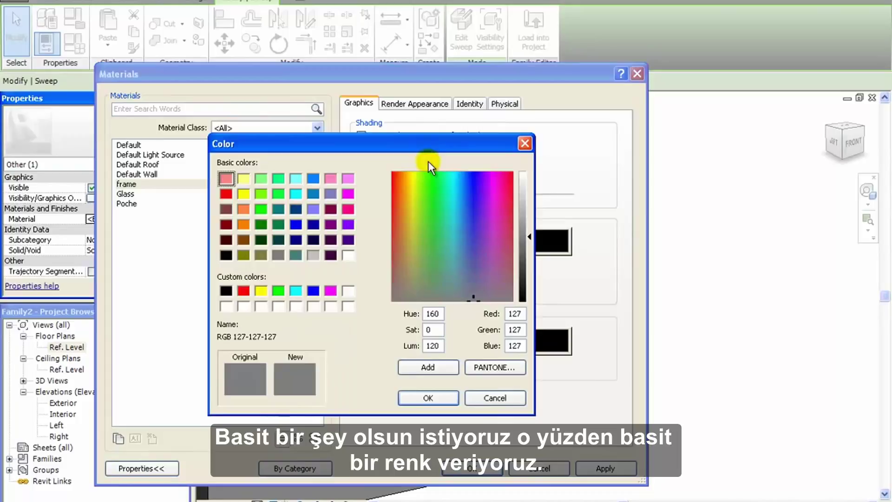
left_click(244, 241)
left_click(450, 399)
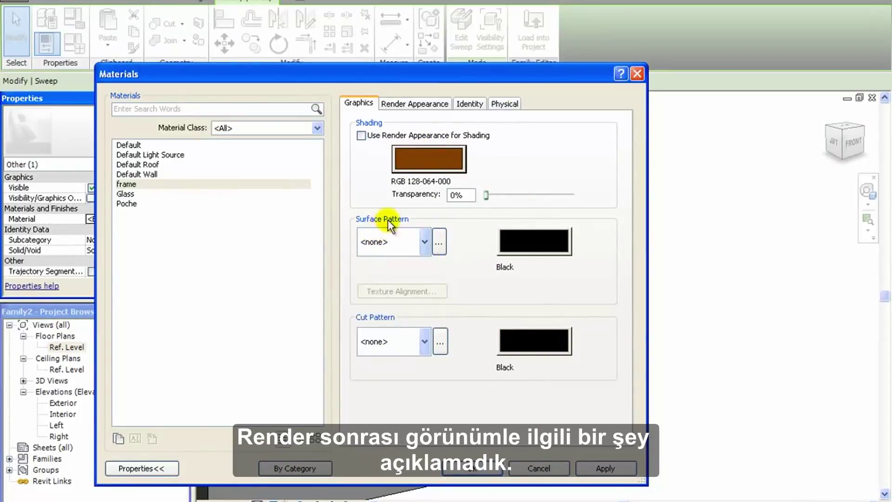
left_click(465, 470)
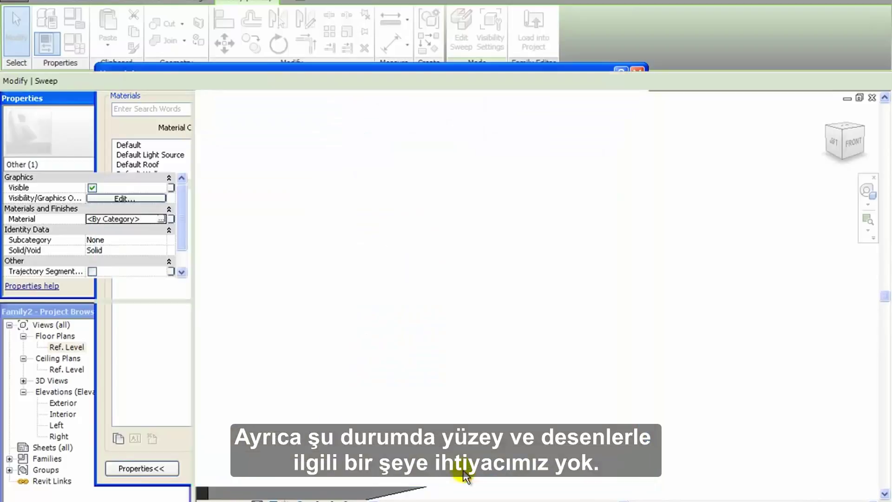
key("Escape")
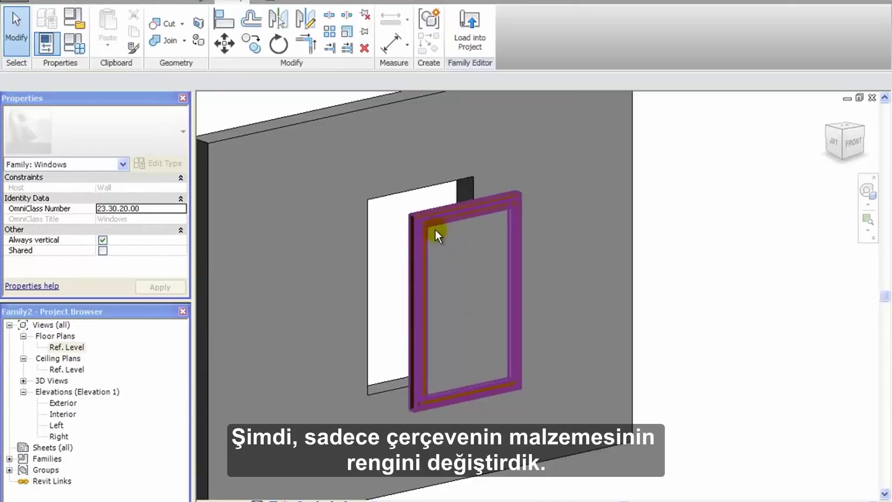
Step: Assign the Glass material to the pane extrusion inside the frame
left_click(463, 223)
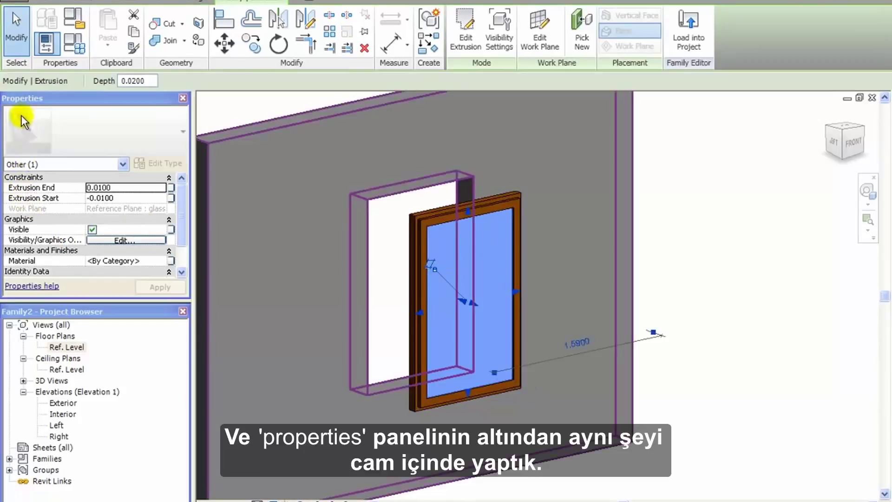
left_click(164, 260)
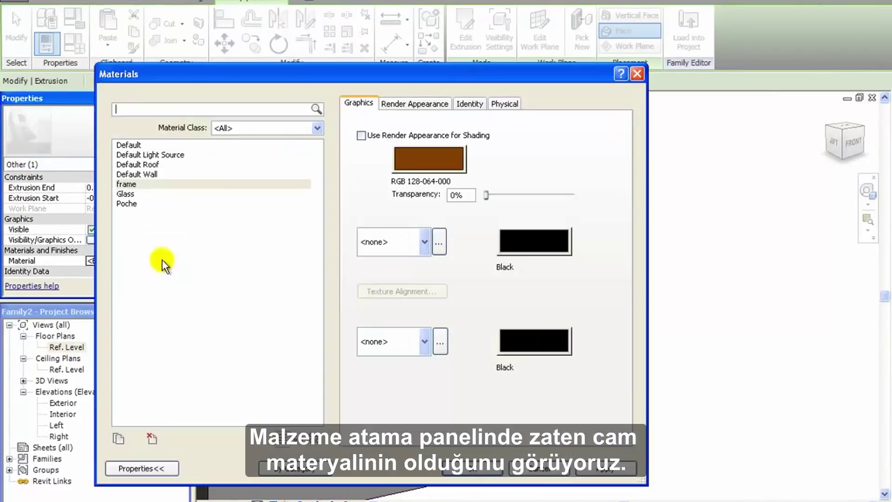
left_click(131, 195)
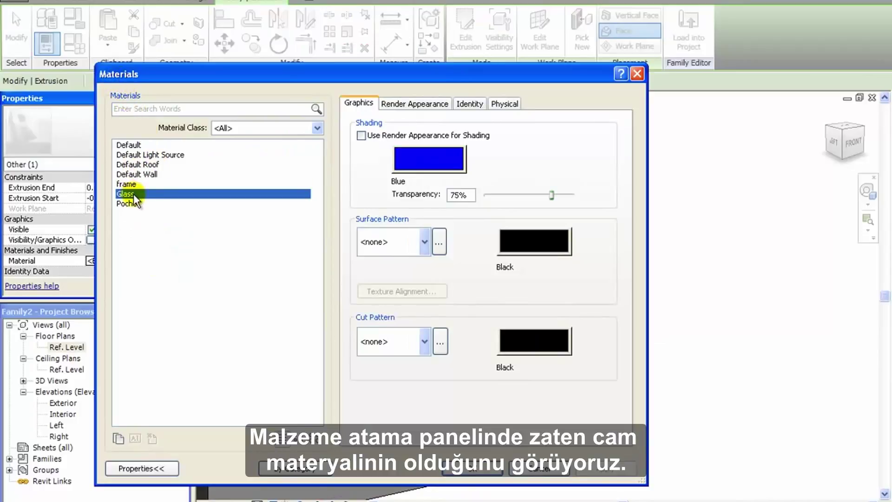
left_click(481, 471)
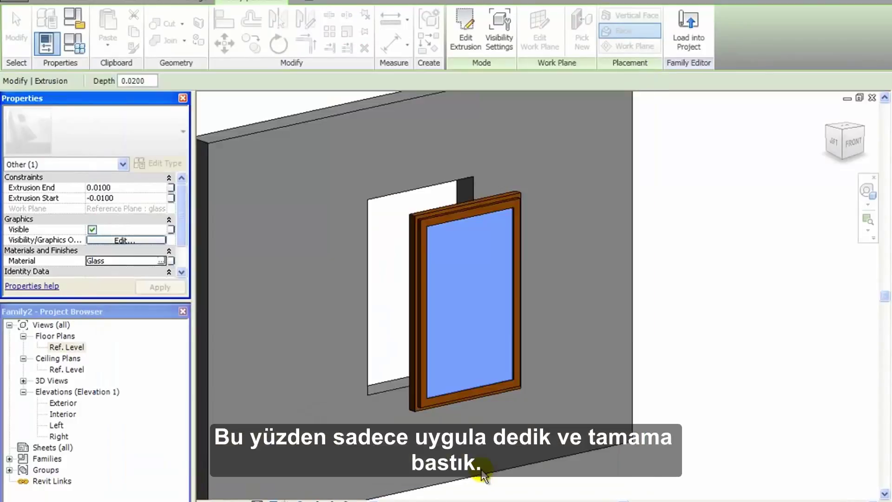
left_click(723, 319)
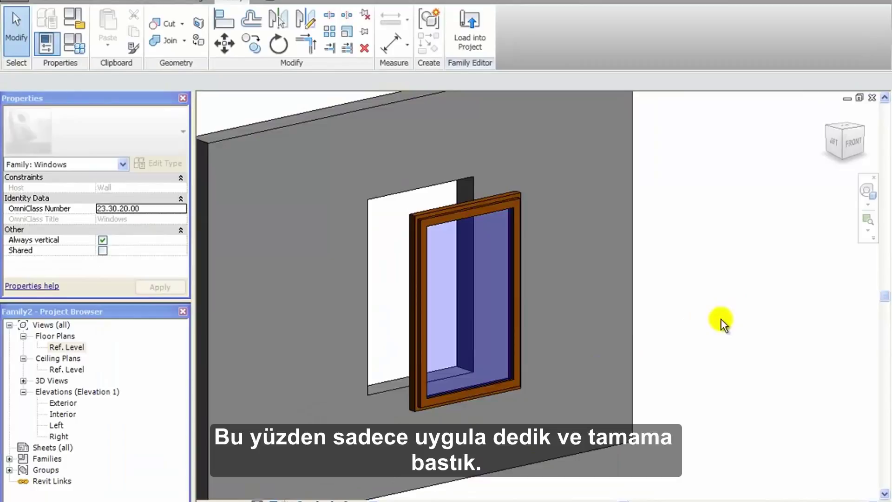
Step: Set the family's depth parameter to 0.06
middle_click_drag(512, 315, 493, 333, "shift")
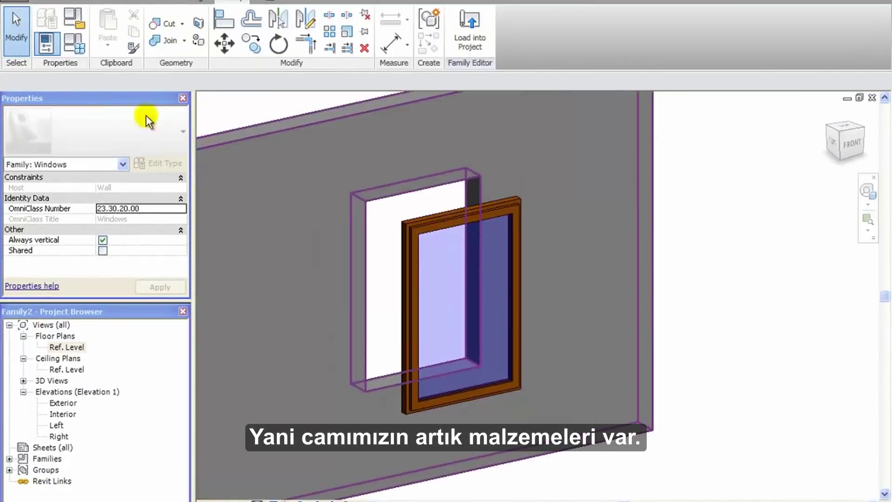
left_click(76, 47)
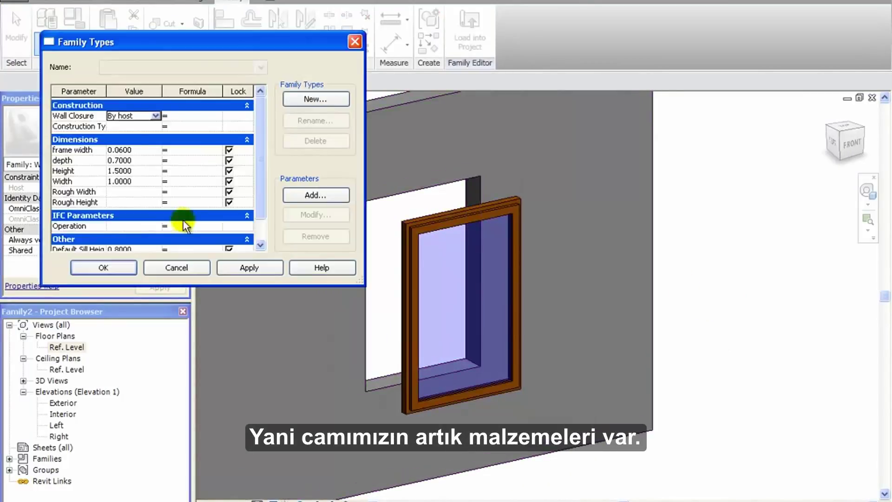
left_click(138, 159)
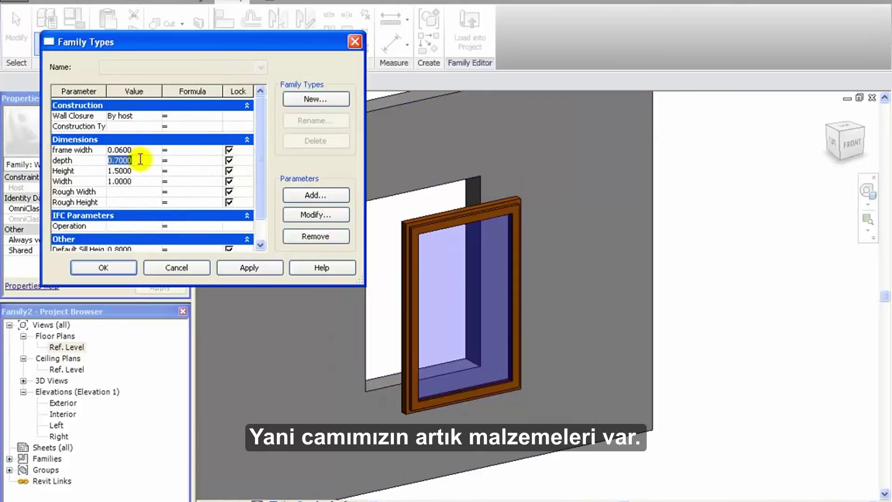
type(".06")
left_click(248, 268)
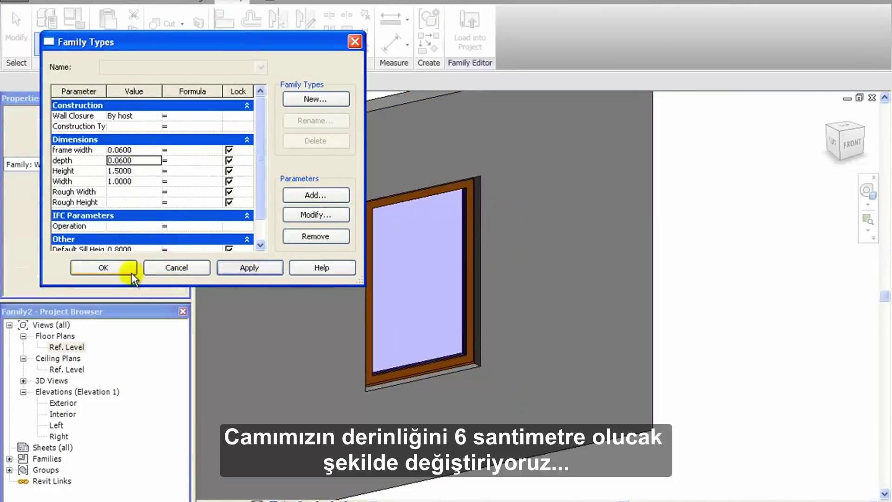
left_click(127, 272)
Step: Start saving the family under a new name and go to the Windows folder of the Metric Library
middle_click_drag(434, 351, 169, 183, "shift")
left_click(28, 4)
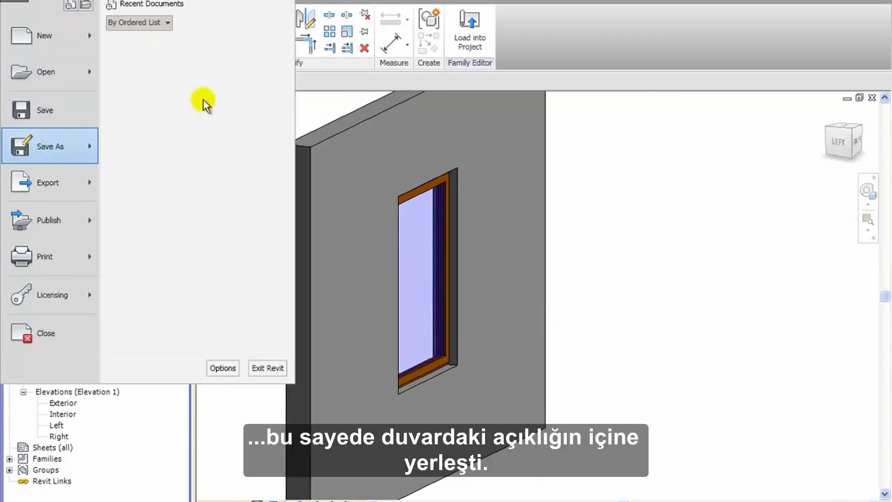
left_click(202, 100)
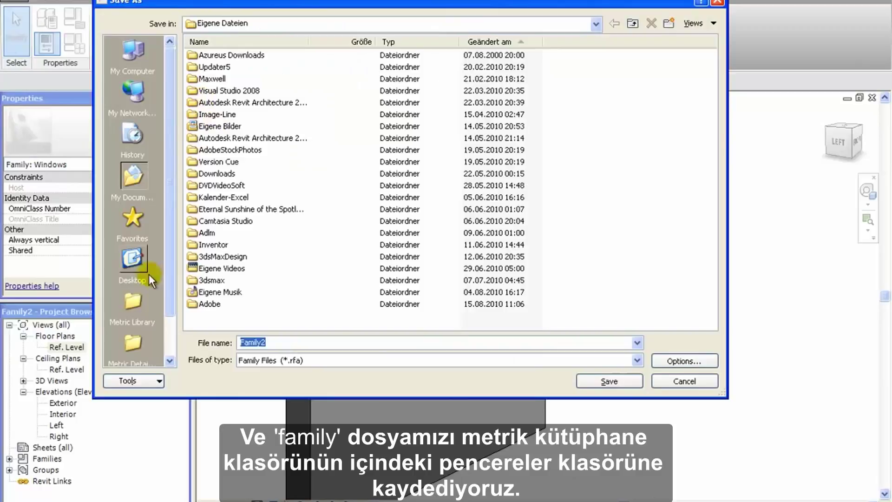
left_click(135, 307)
left_click_drag(713, 115, 713, 274)
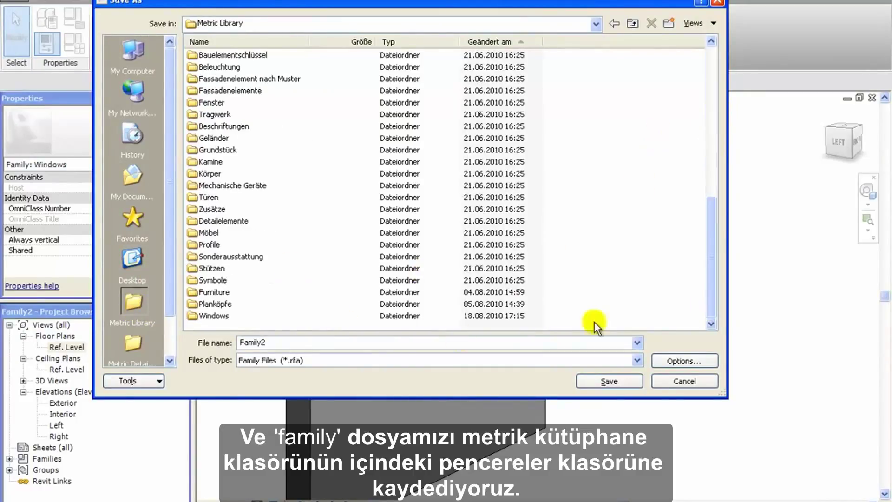
double_click(214, 316)
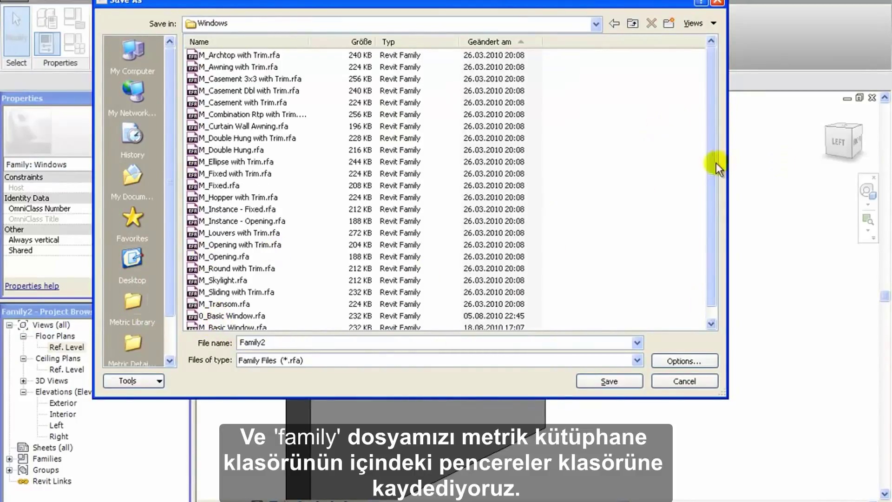
left_click_drag(713, 167, 701, 240)
Step: Save the family as M_Basic Window 2.rfa, basing the name on the existing M_Basic Window file
left_click(237, 318)
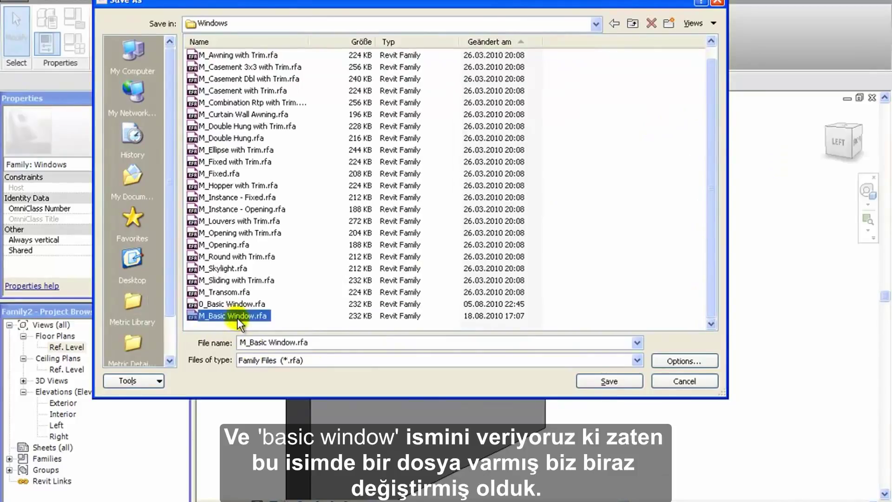
left_click(320, 343)
left_click(335, 342)
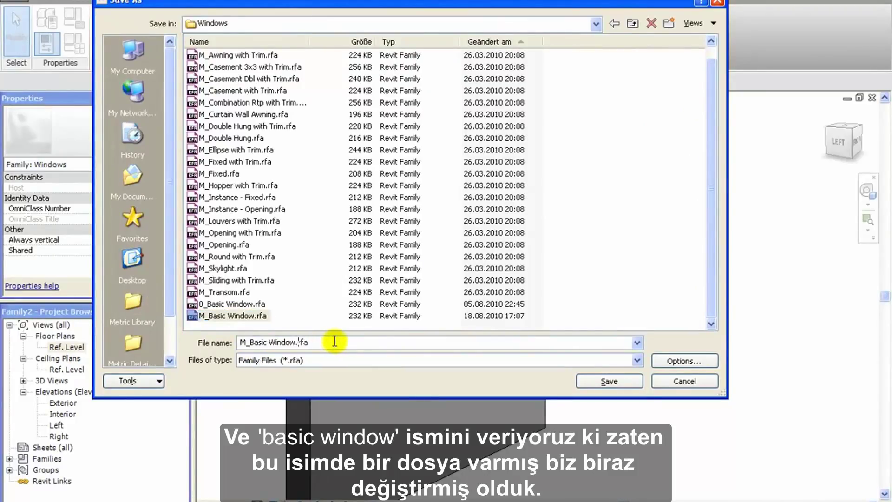
type("2")
left_click(599, 381)
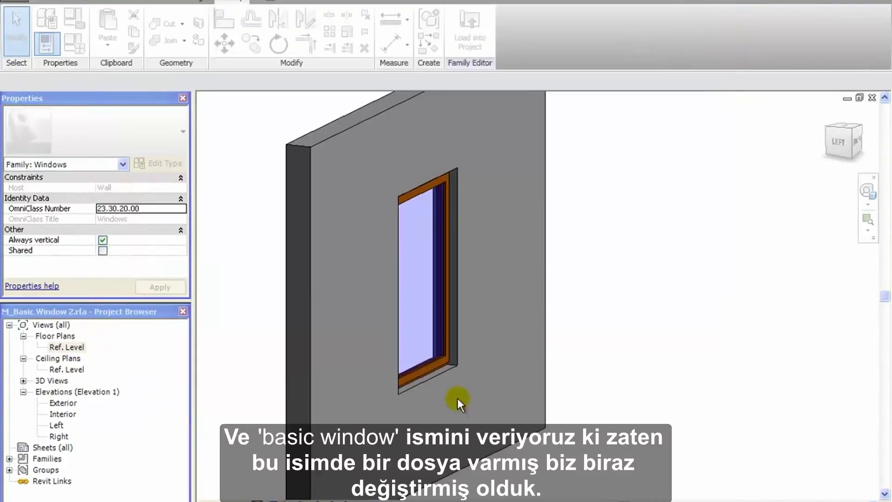
Step: Create a family type named 1x1 and set its Height to 1
middle_click_drag(458, 398, 510, 381, "shift")
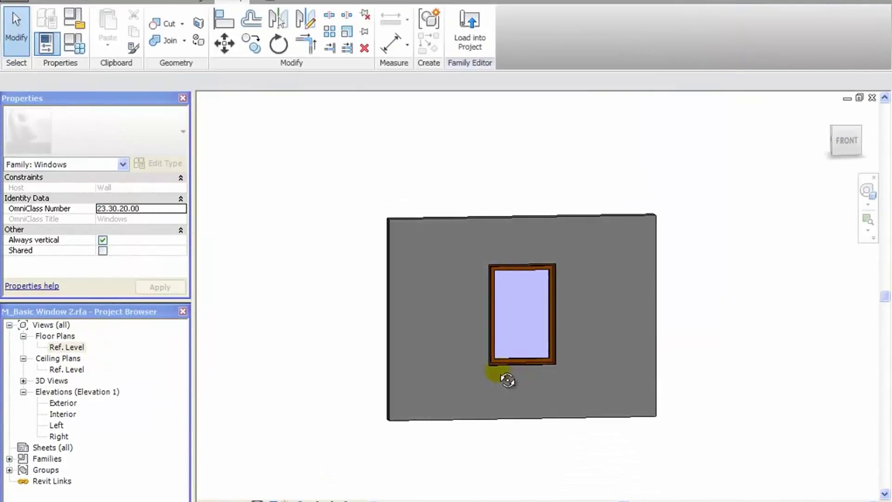
scroll(542, 329, "up", 2)
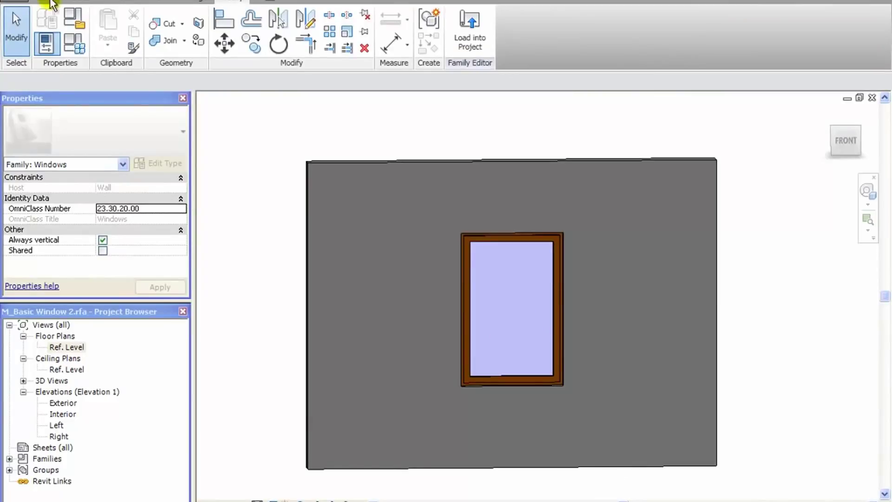
left_click(80, 49)
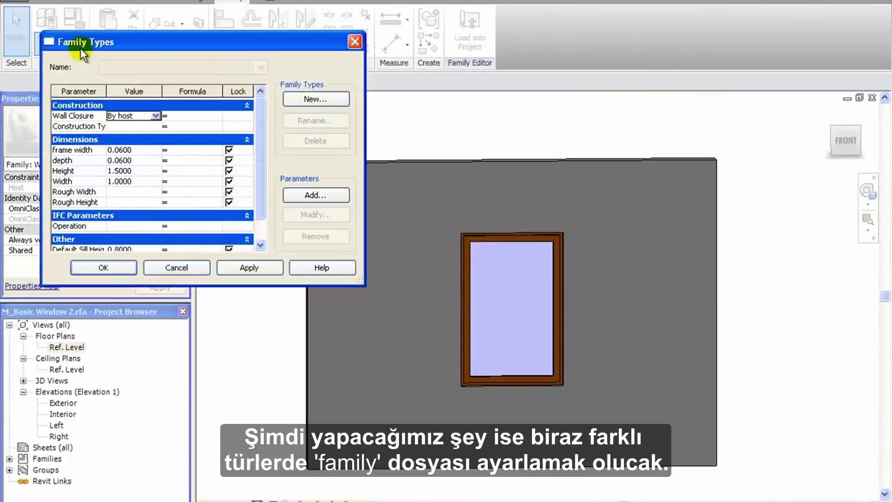
left_click(331, 100)
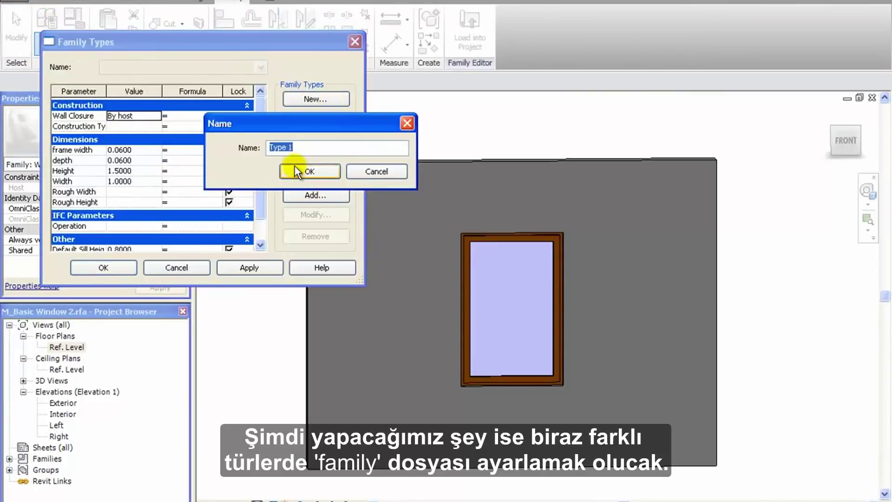
type("1x1")
left_click(319, 170)
left_click(121, 171)
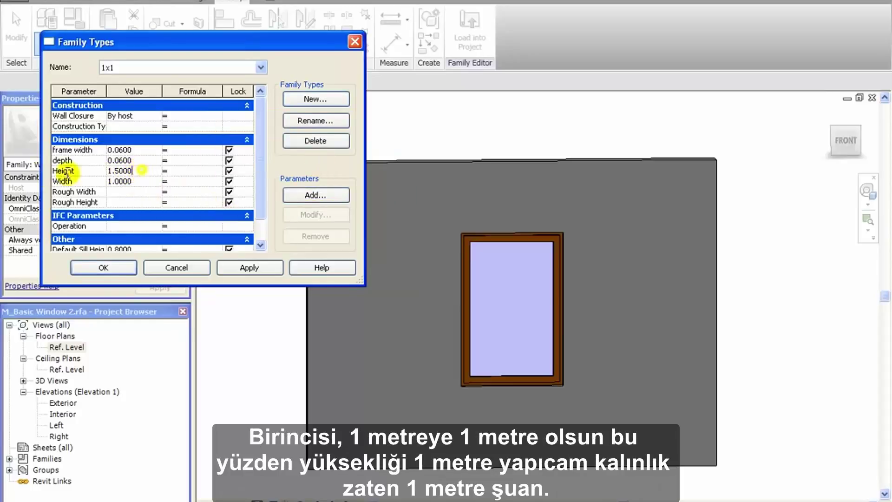
type("1")
left_click(140, 182)
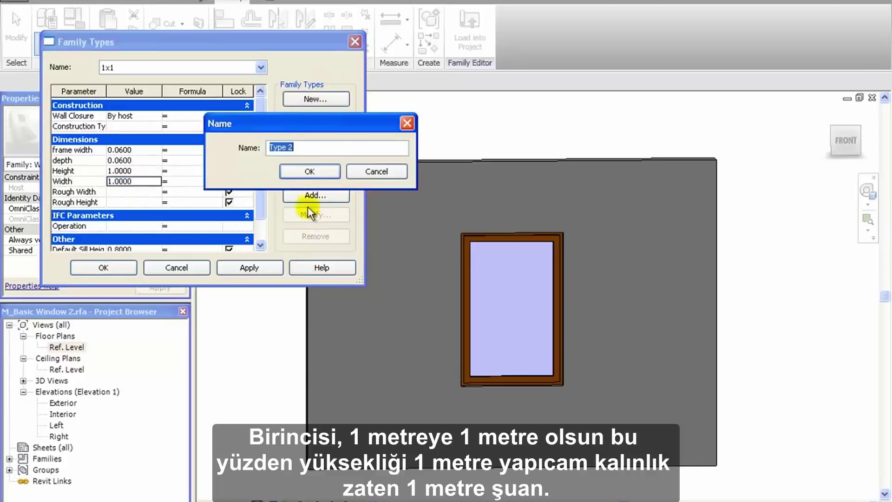
Step: Create a family type named 1x2 and set its Height to 2
type("1x2")
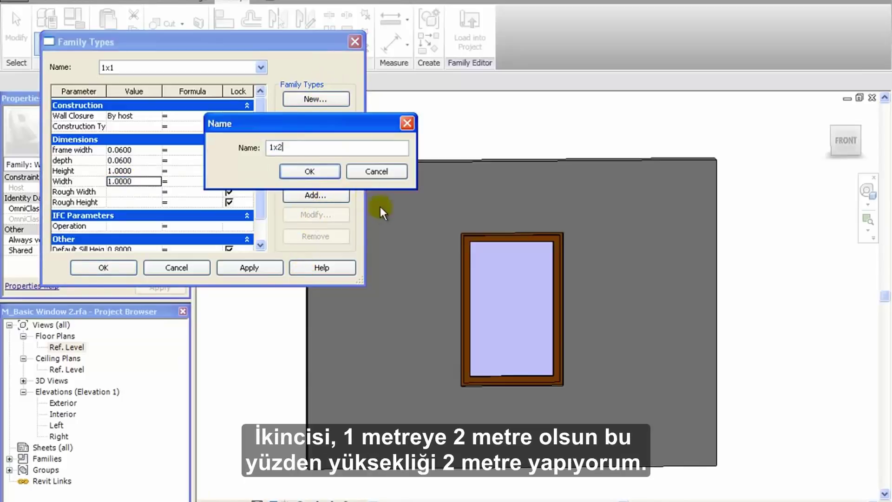
left_click(330, 174)
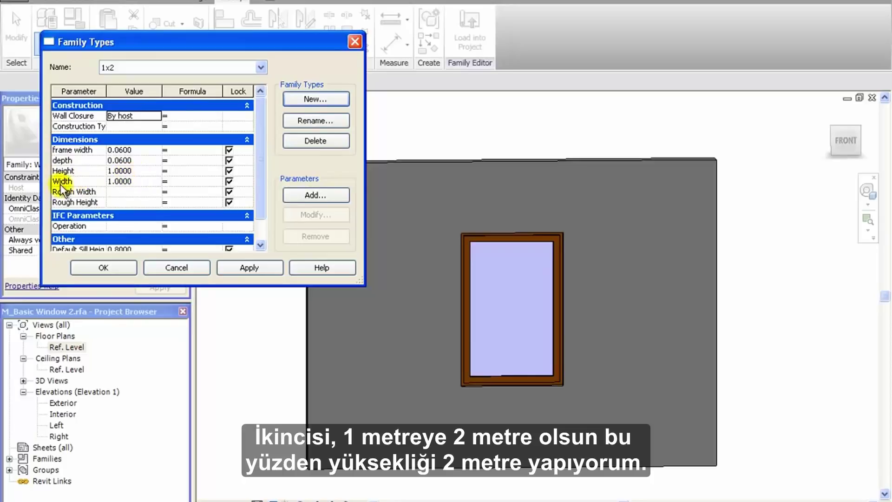
left_click(139, 171)
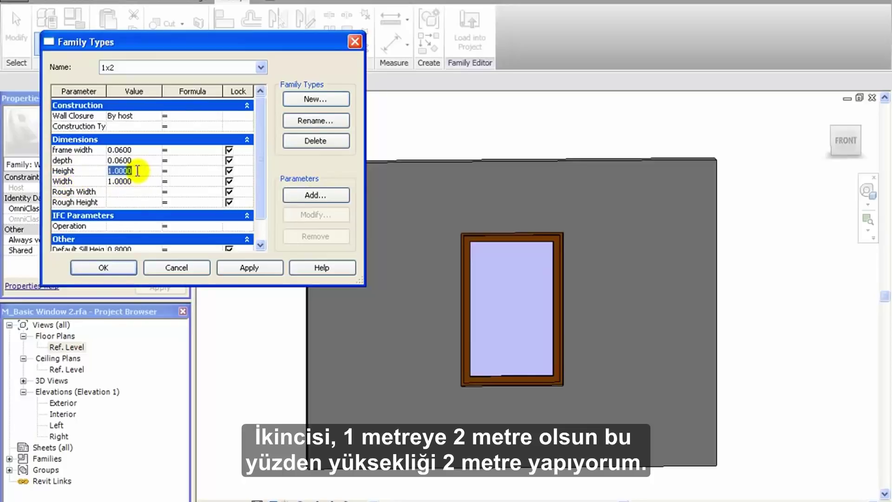
type("2")
Step: Create a family type named 2x1 with a Width of 2 and a Height of 1, and apply the family types
left_click(295, 102)
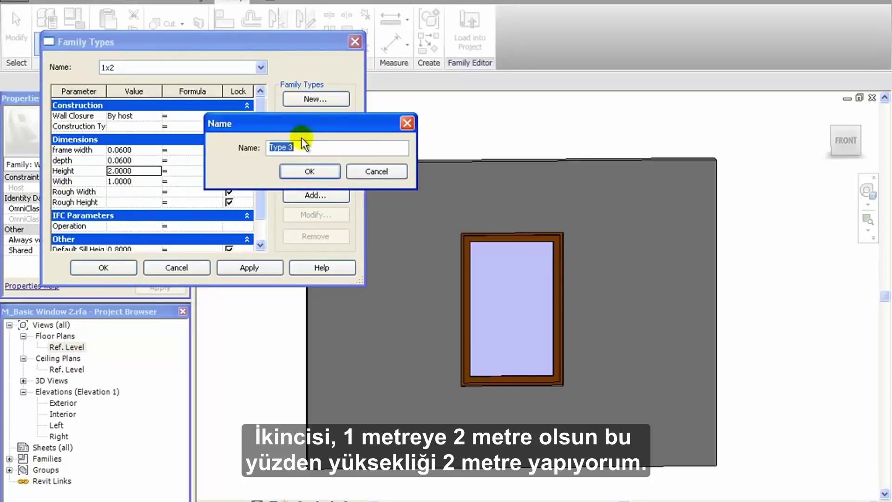
type("2x1")
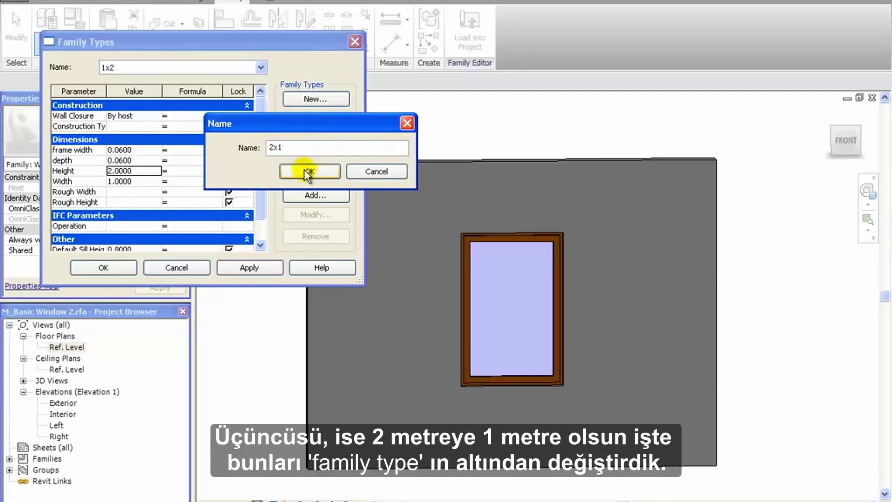
left_click(309, 172)
left_click(137, 180)
left_click_drag(138, 179, 67, 181)
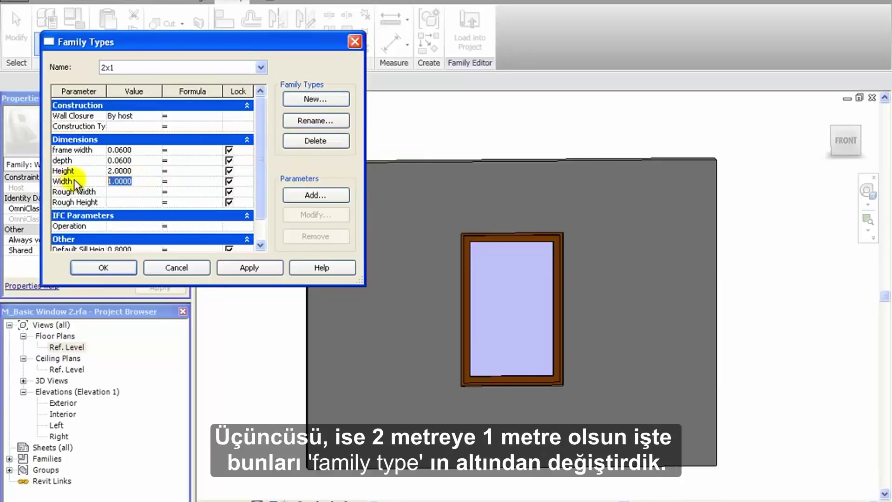
type("2")
left_click(143, 172)
left_click_drag(129, 172, 46, 176)
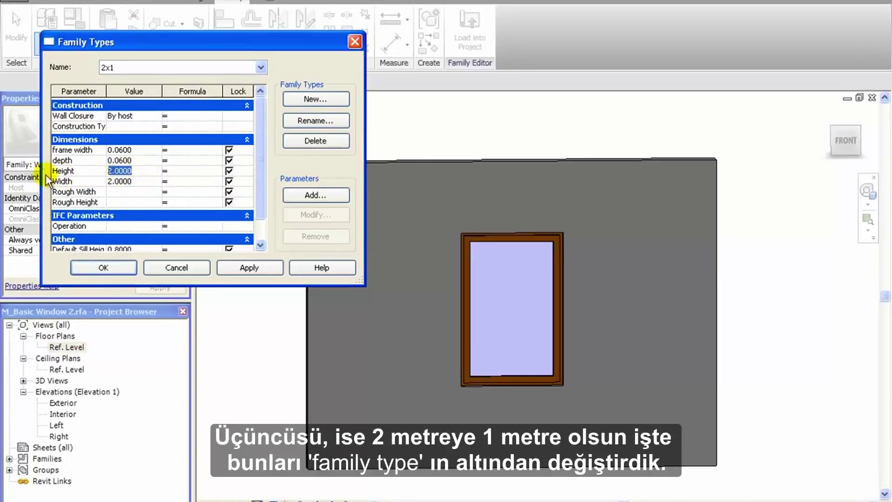
type("1")
left_click(249, 267)
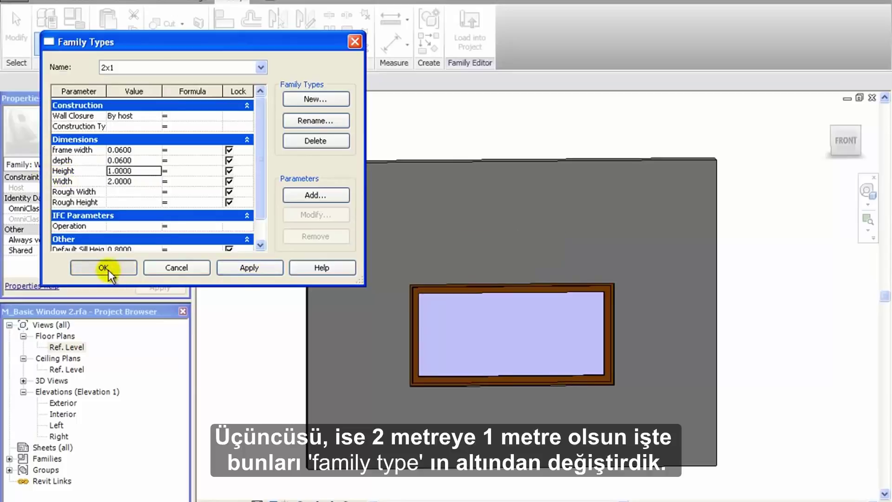
left_click(107, 270)
Step: Load the window family into Project1 and place a 1x1 window in the wall on Level 1, about 0.8 m from its left end
middle_click_drag(405, 357, 391, 318)
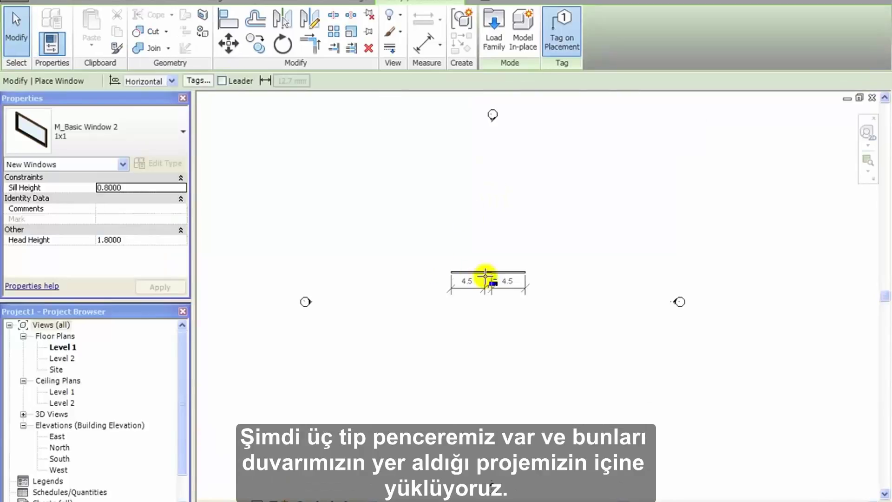
scroll(414, 285, "up", 5)
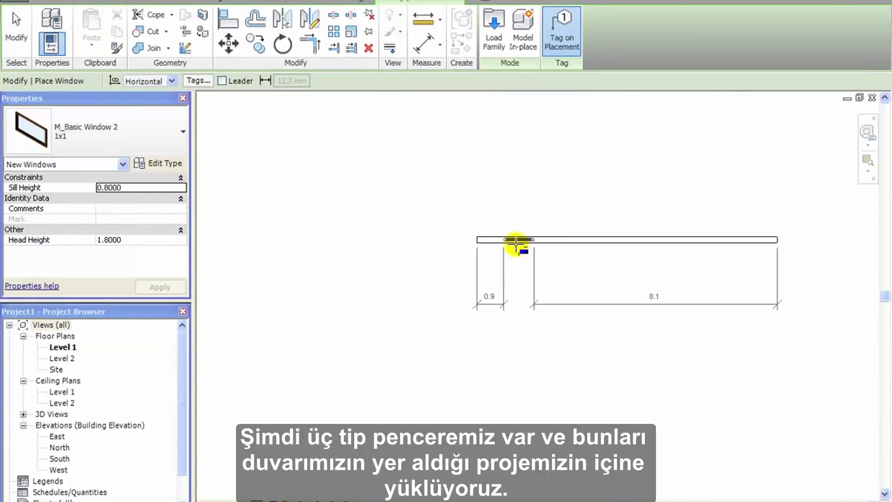
left_click(516, 242)
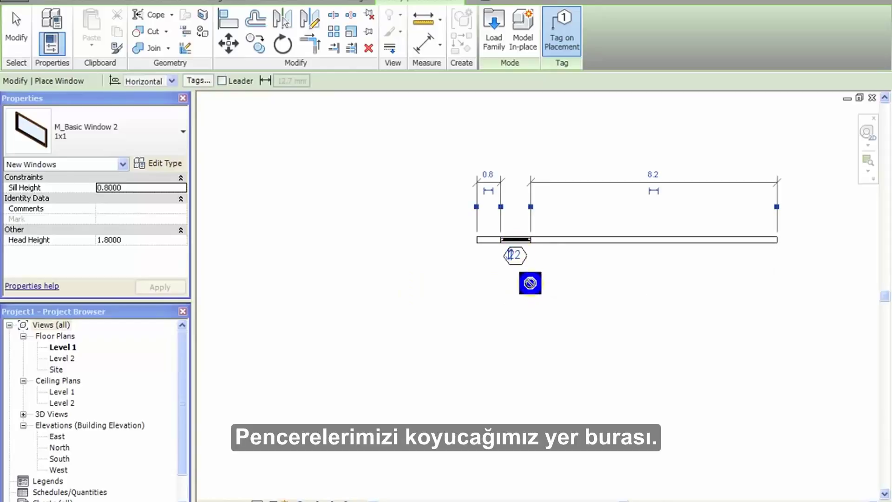
Step: Place a 1x2 window and a 2x1 window in the wall, in a row to the right of the 1x1 window
scroll(535, 256, "up", 3)
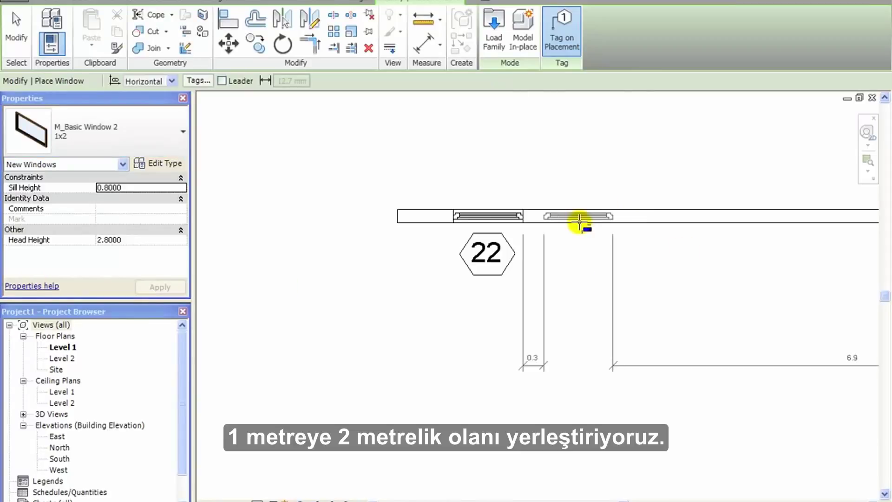
left_click(593, 219)
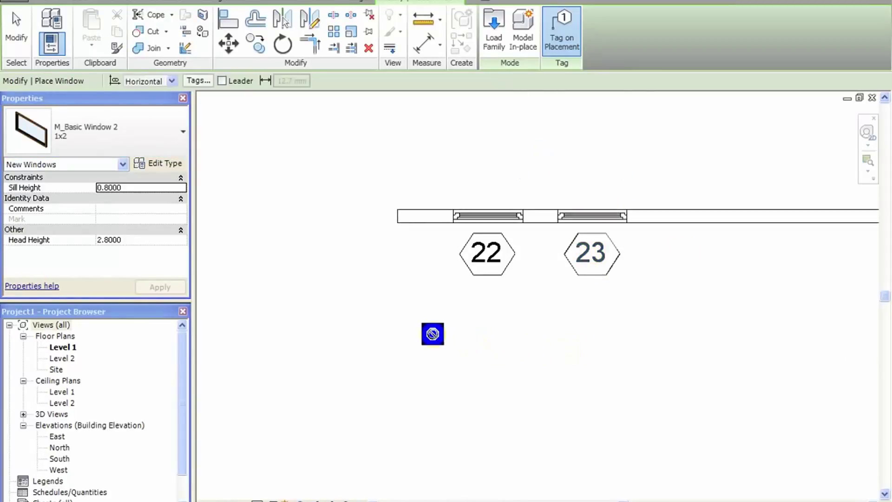
scroll(432, 334, "down", 2)
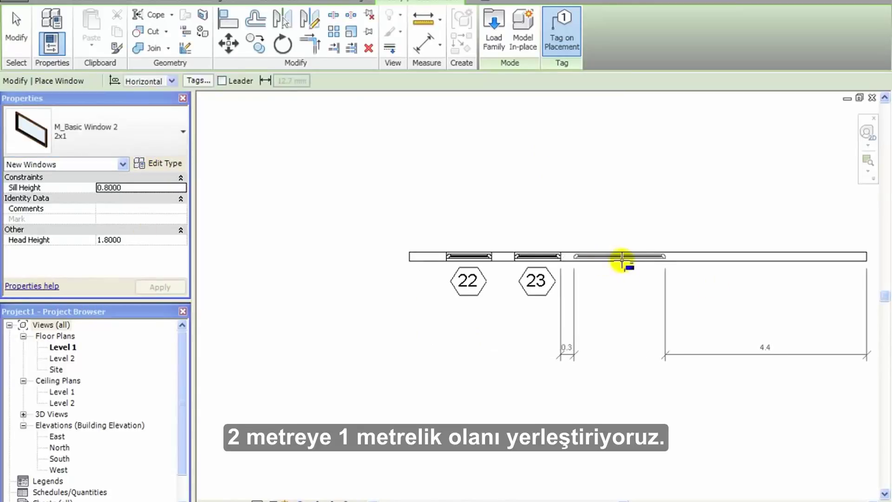
left_click(643, 257)
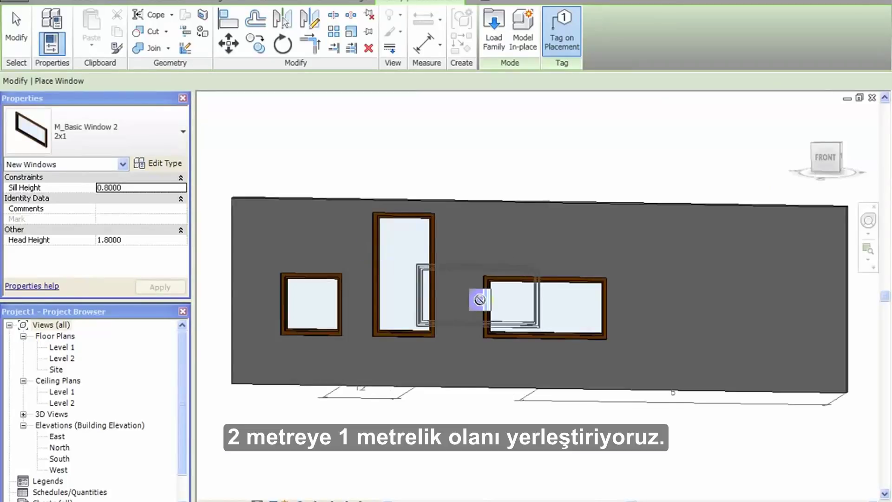
key("Escape")
key("Escape")
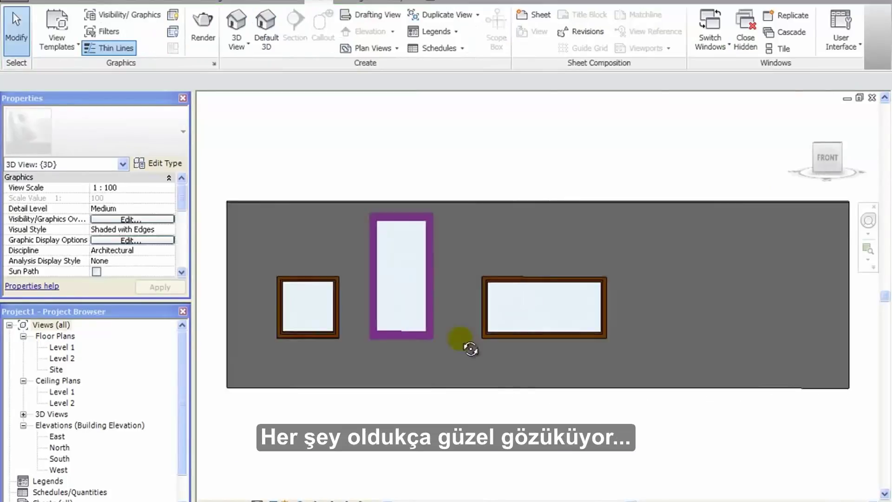
Step: Examine the three placed windows from different angles in the 3D view
mouse_move(472, 344)
middle_mouse_down("shift")
mouse_move(619, 351)
mouse_move(422, 342)
mouse_move(474, 334)
middle_mouse_up("shift")
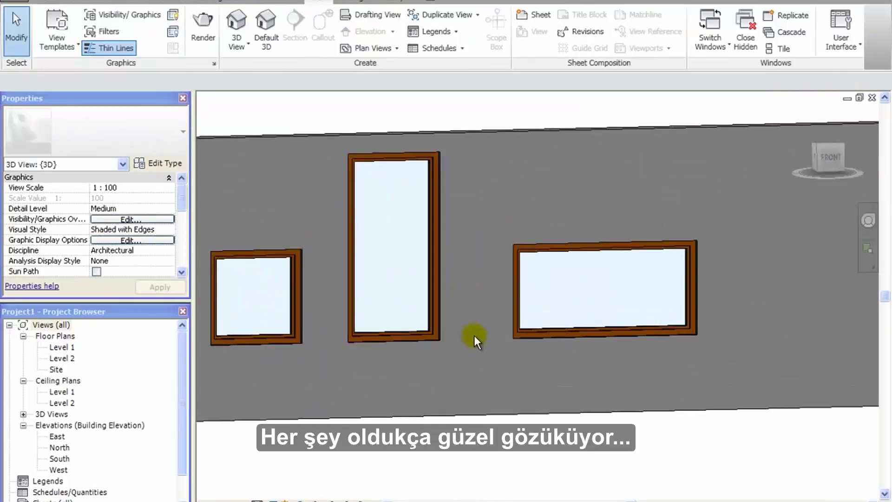
middle_click_drag(535, 326, 647, 294)
scroll(647, 294, "down", 1)
middle_click_drag(553, 349, 526, 353, "shift")
scroll(518, 327, "up", 2)
left_click_drag(533, 311, 548, 322)
key("Escape")
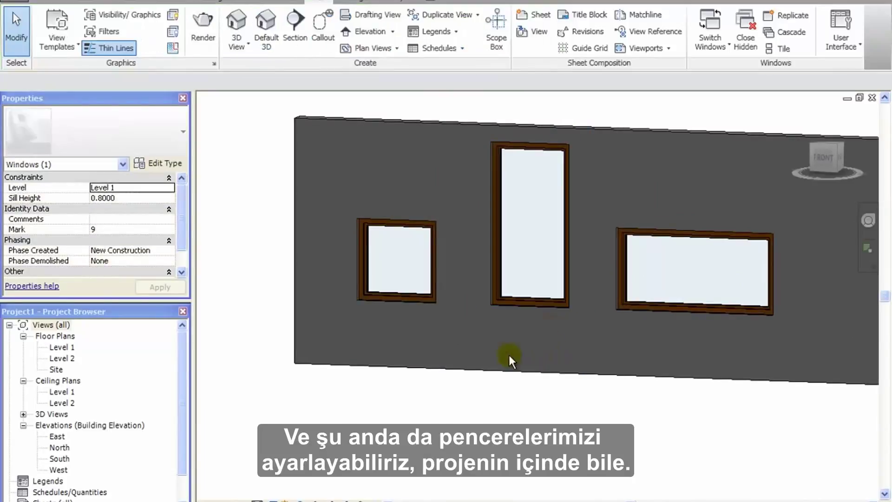
Step: Duplicate the type of the 1x1 window in the wall under the name 1x1 thick frame
scroll(390, 302, "up", 3)
left_click(396, 275)
scroll(405, 384, "down", 1)
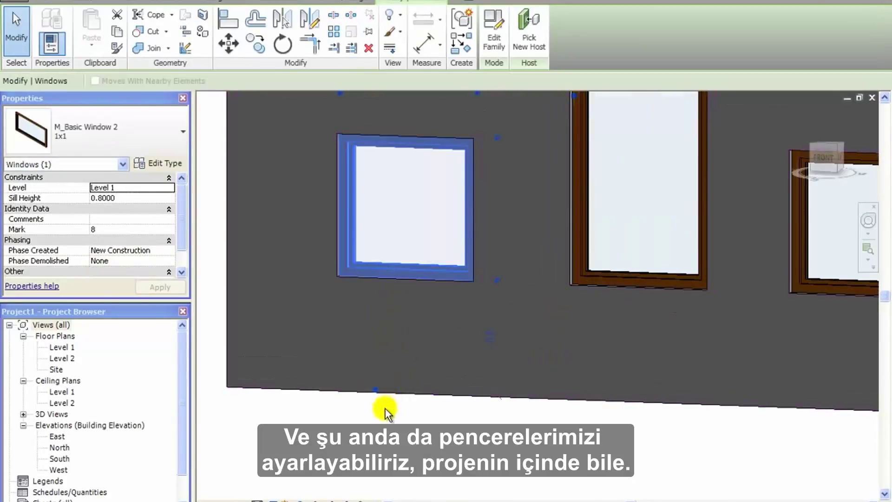
middle_click_drag(384, 408, 405, 254, "shift")
scroll(404, 255, "up", 1)
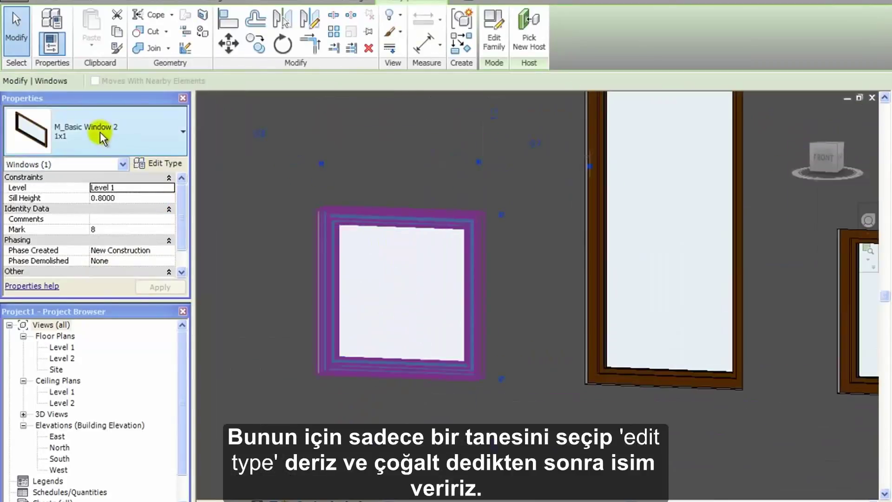
left_click(158, 165)
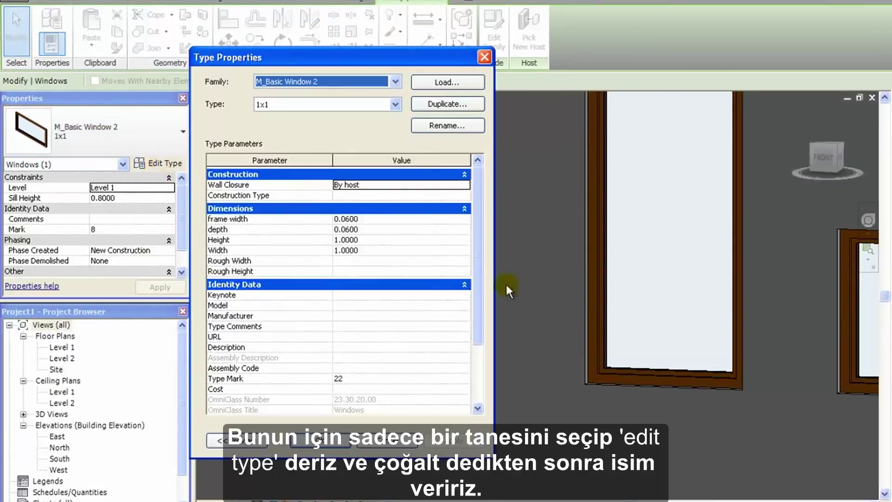
left_click(434, 105)
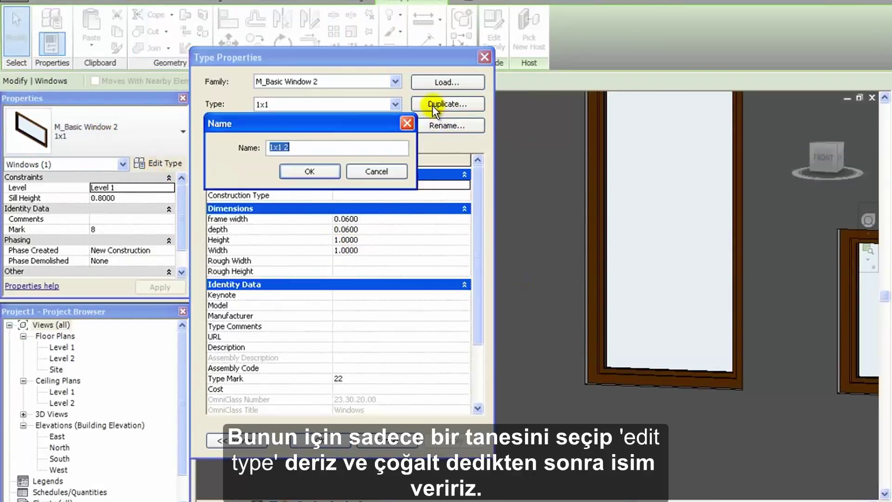
left_click(323, 149)
key("BackSpace")
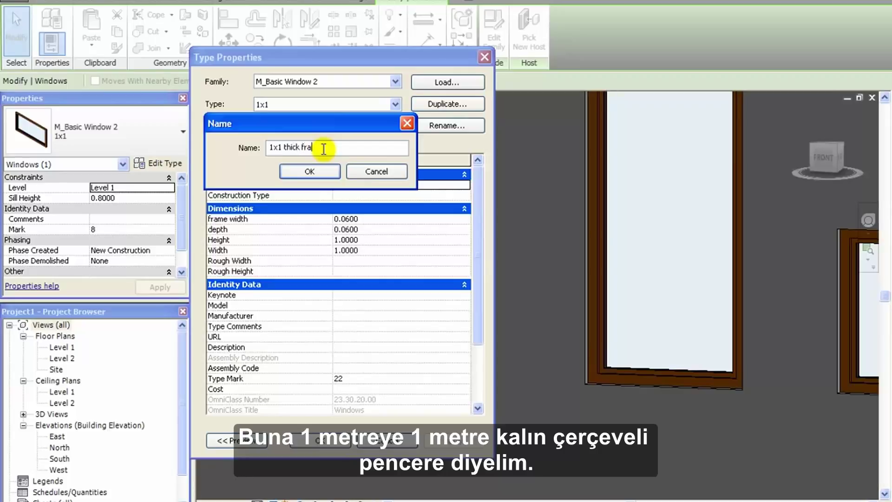
left_click(319, 171)
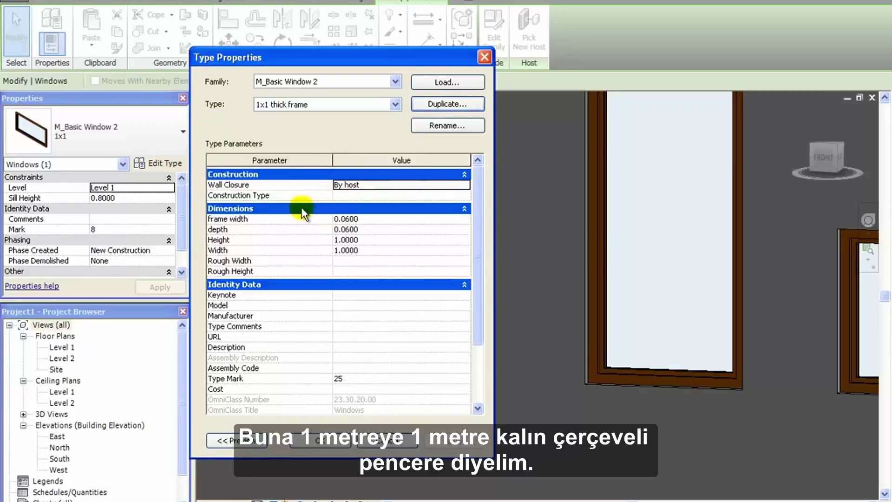
Step: Set the frame width of the 1x1 thick frame type to 0.12 and apply it to the window
left_click(359, 217)
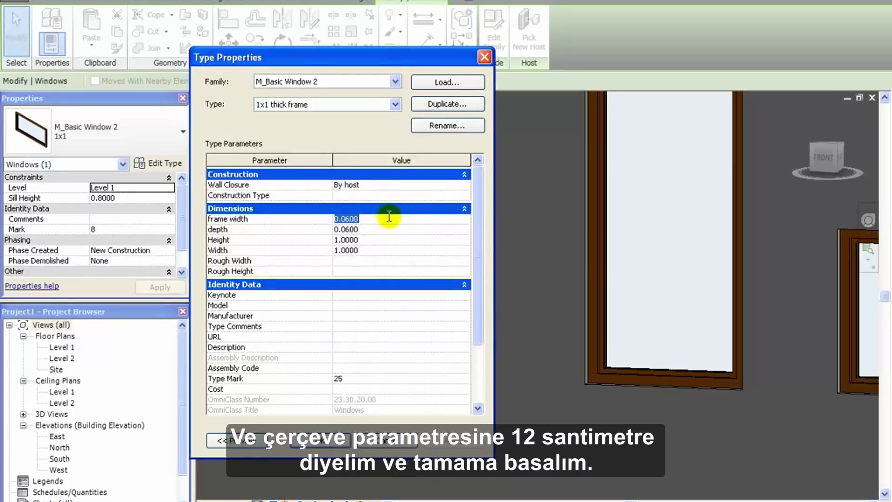
type(".12")
left_click(473, 443)
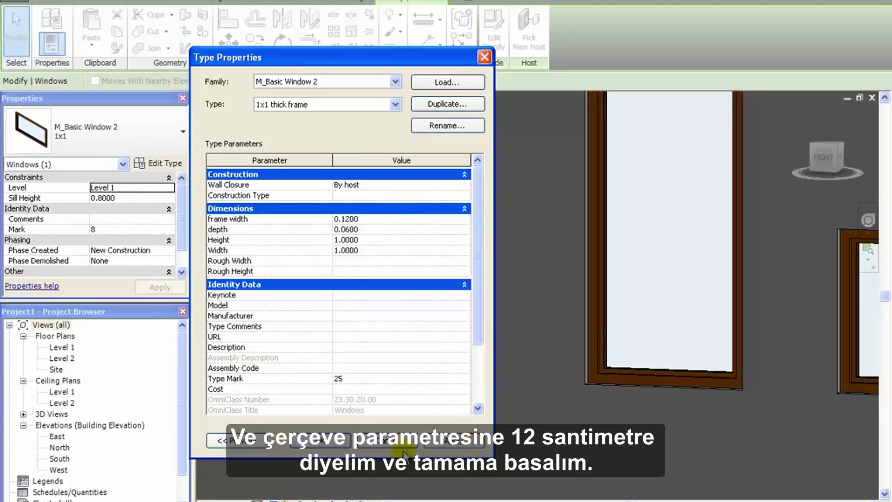
left_click(325, 441)
scroll(478, 364, "down", 4)
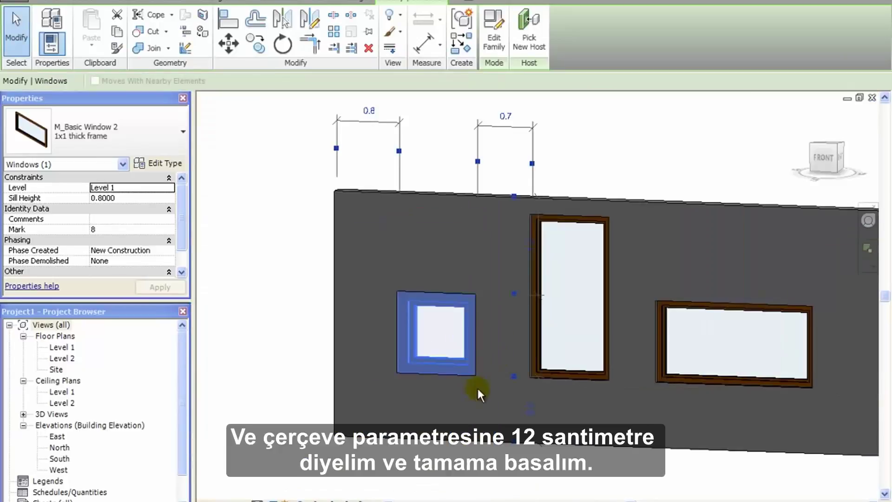
Step: Inspect the windows from the other side of the wall in 3D and in the East, North and South elevations
left_click(479, 393)
middle_click_drag(468, 402, 674, 358, "shift")
scroll(685, 358, "up", 3)
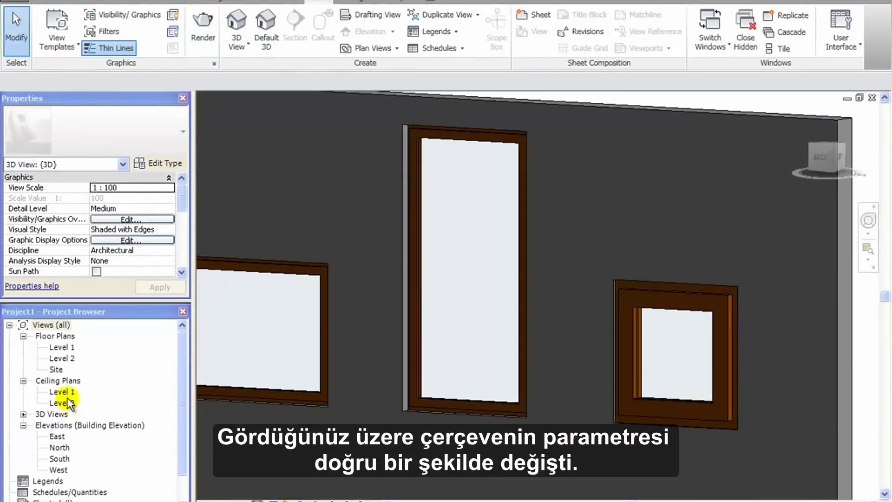
double_click(59, 437)
double_click(60, 447)
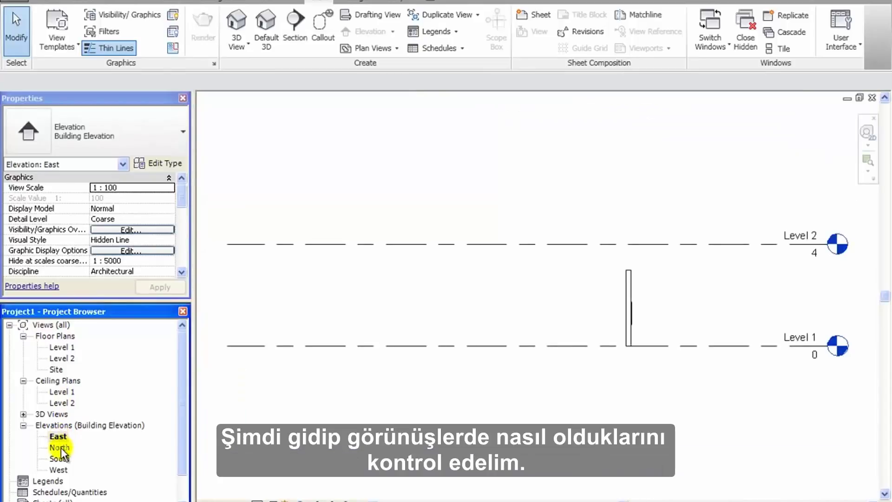
scroll(644, 335, "up", 4)
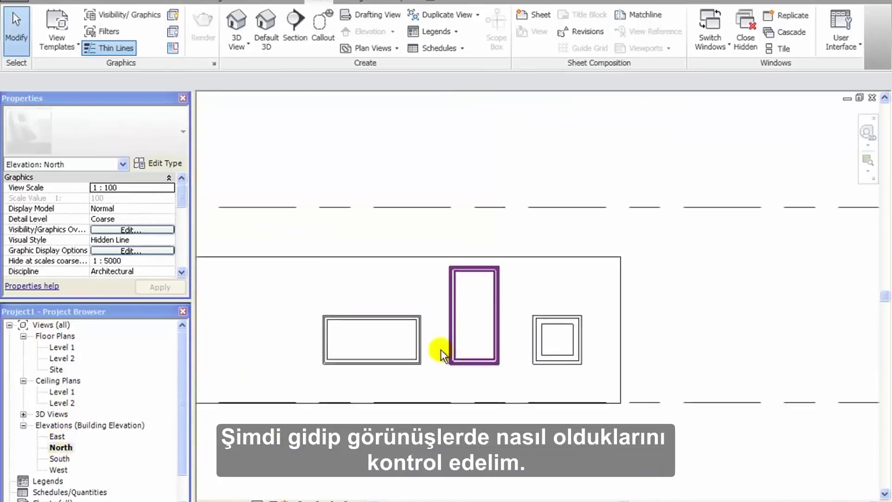
double_click(61, 459)
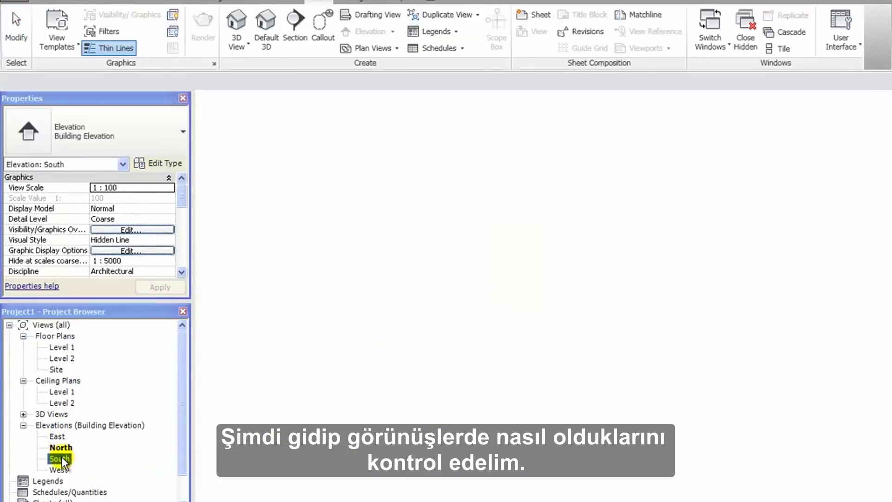
scroll(474, 300, "up", 4)
scroll(479, 301, "up", 2)
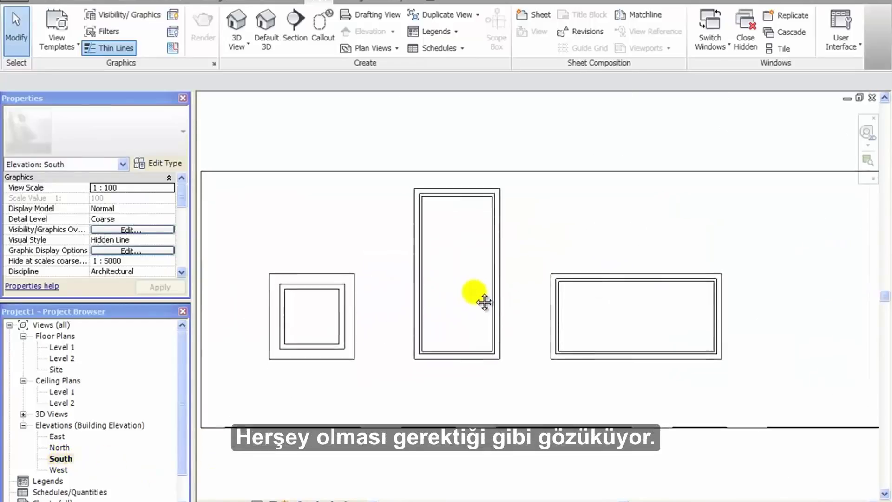